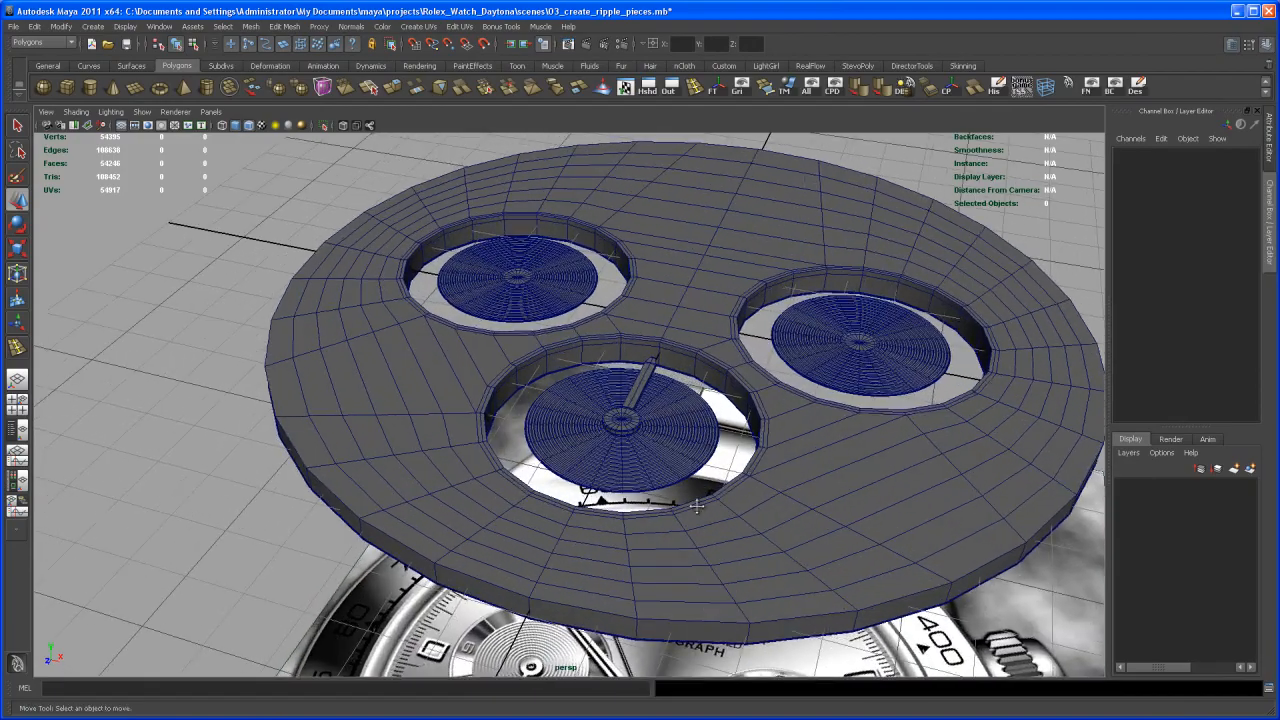
- Create a polygon pipe and snap it onto the centre of the front sub-dial that carries the hand
{"action": "left_click_drag", "start_coordinate": [745, 525], "coordinate": [613, 578], "text": "alt"}
{"action": "left_click_drag", "start_coordinate": [648, 290], "coordinate": [705, 365], "text": "alt"}
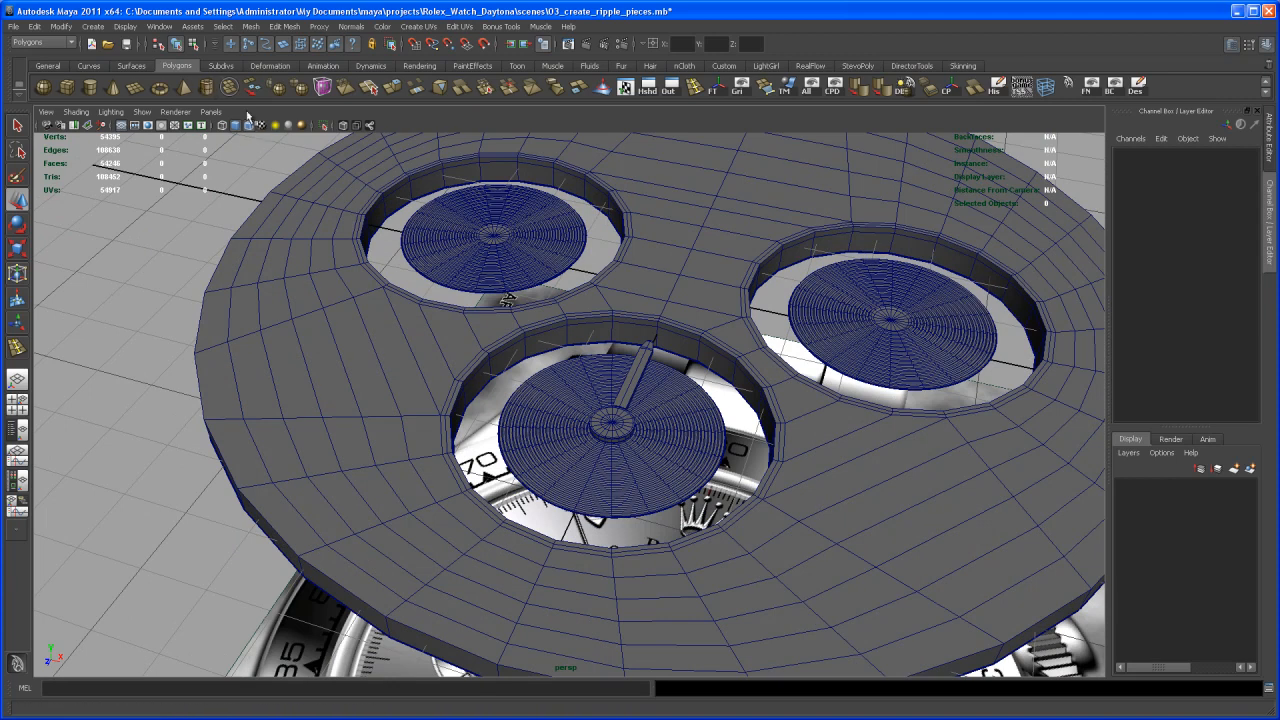
{"action": "left_click", "coordinate": [207, 87]}
{"action": "scroll", "coordinate": [675, 393], "scroll_direction": "up", "scroll_amount": 2}
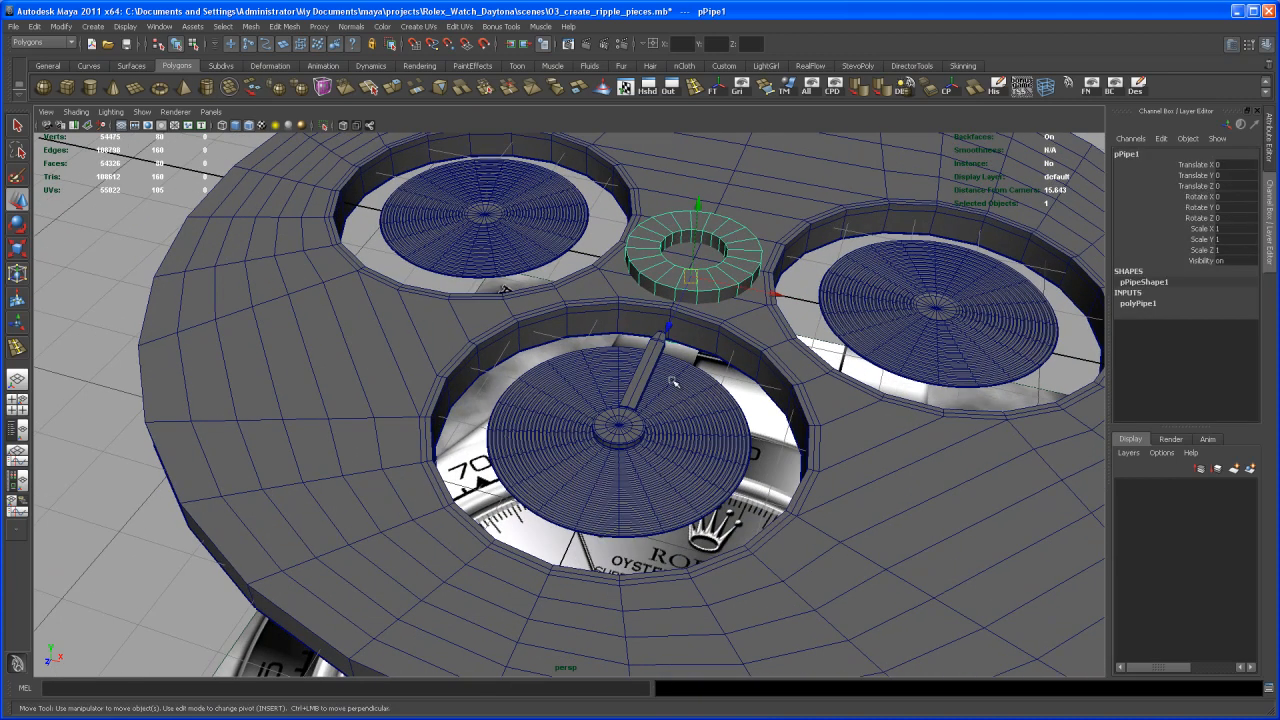
{"action": "left_click_drag", "start_coordinate": [672, 318], "coordinate": [660, 352]}
{"action": "scroll", "coordinate": [677, 450], "scroll_direction": "up", "scroll_amount": 3}
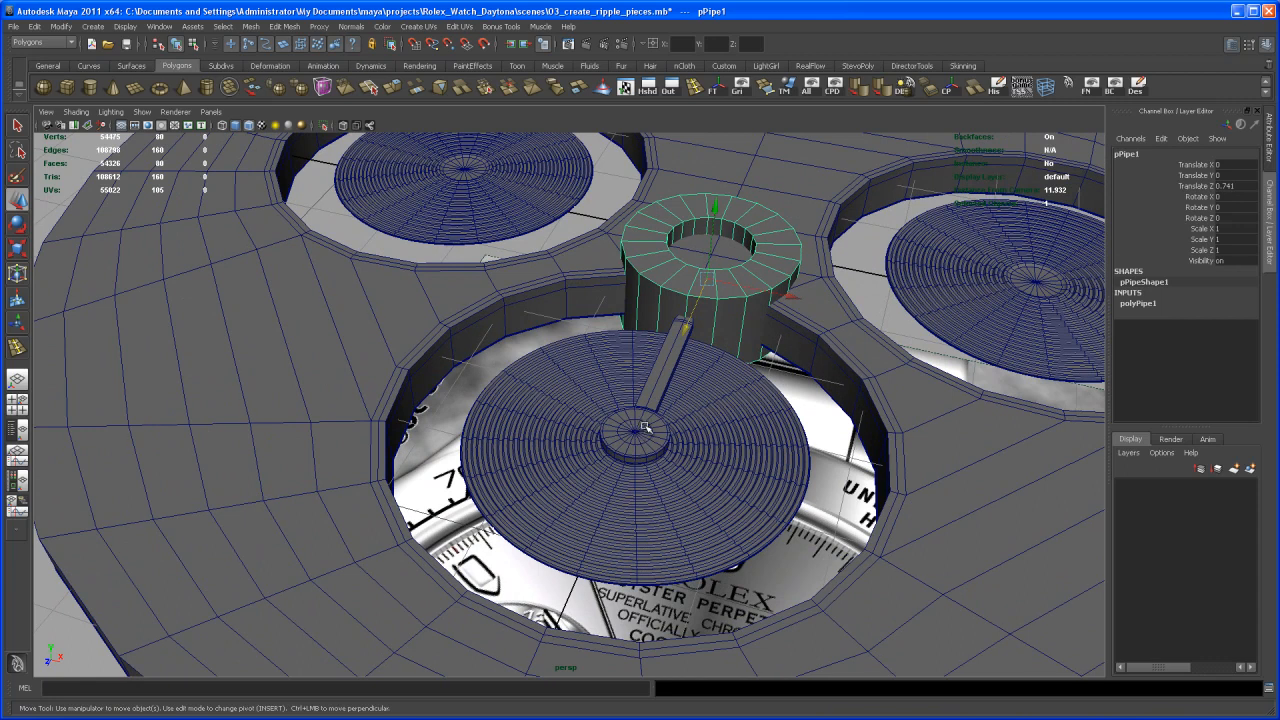
{"action": "middle_click", "coordinate": [636, 436]}
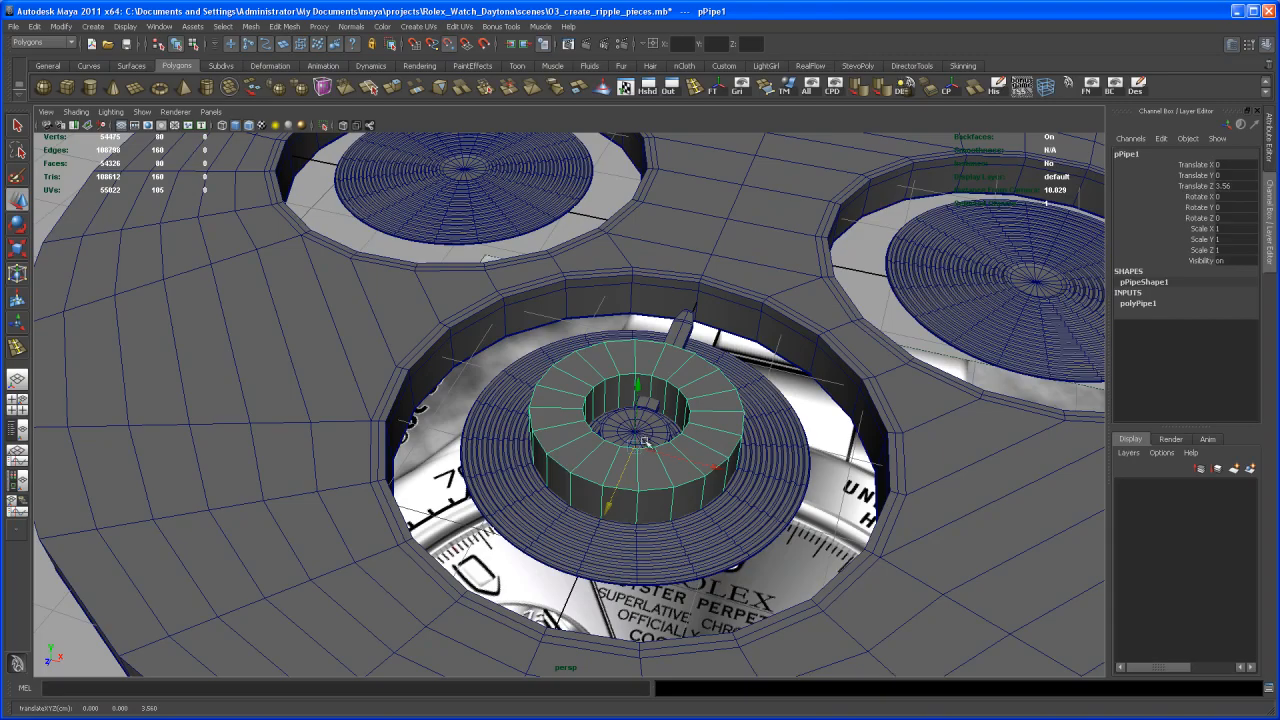
{"action": "left_click_drag", "start_coordinate": [660, 446], "coordinate": [657, 395], "text": "alt"}
- Scale the pipe uniformly to about 0.251 in the top view, with X-ray shading turned off
{"action": "key", "text": "space"}
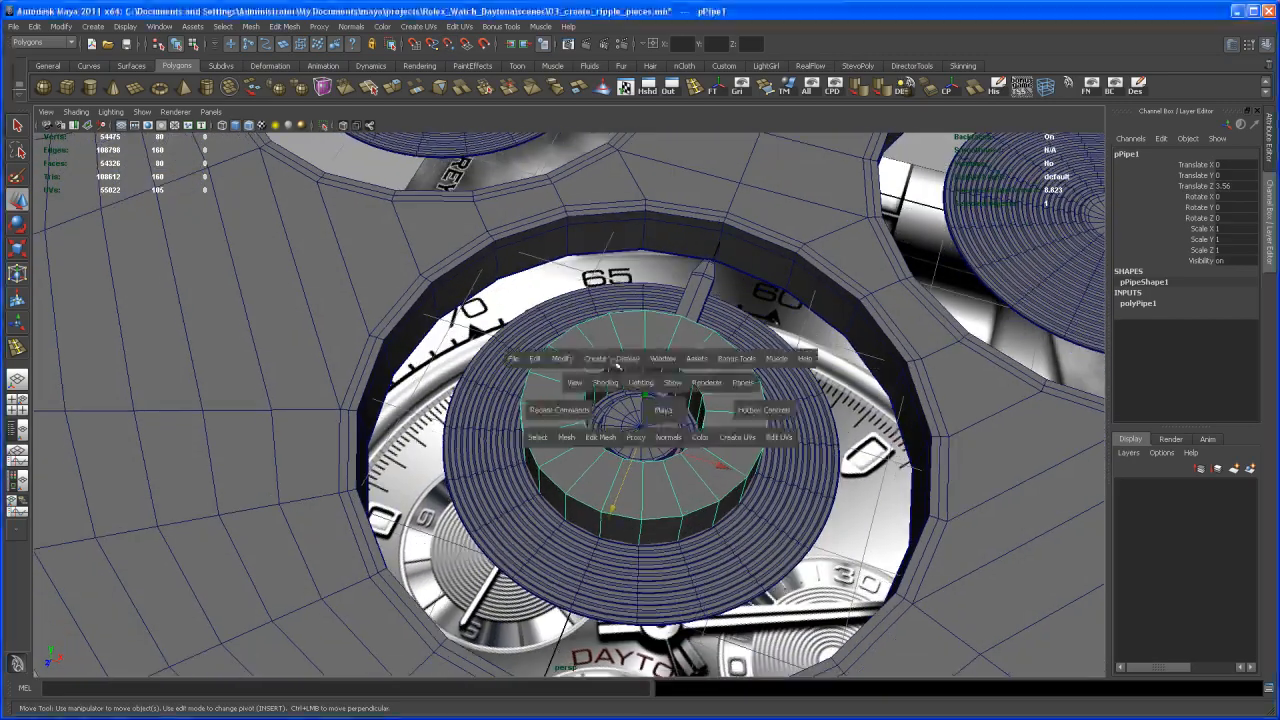
{"action": "key", "text": "space"}
{"action": "scroll", "coordinate": [560, 250], "scroll_direction": "up", "scroll_amount": 10}
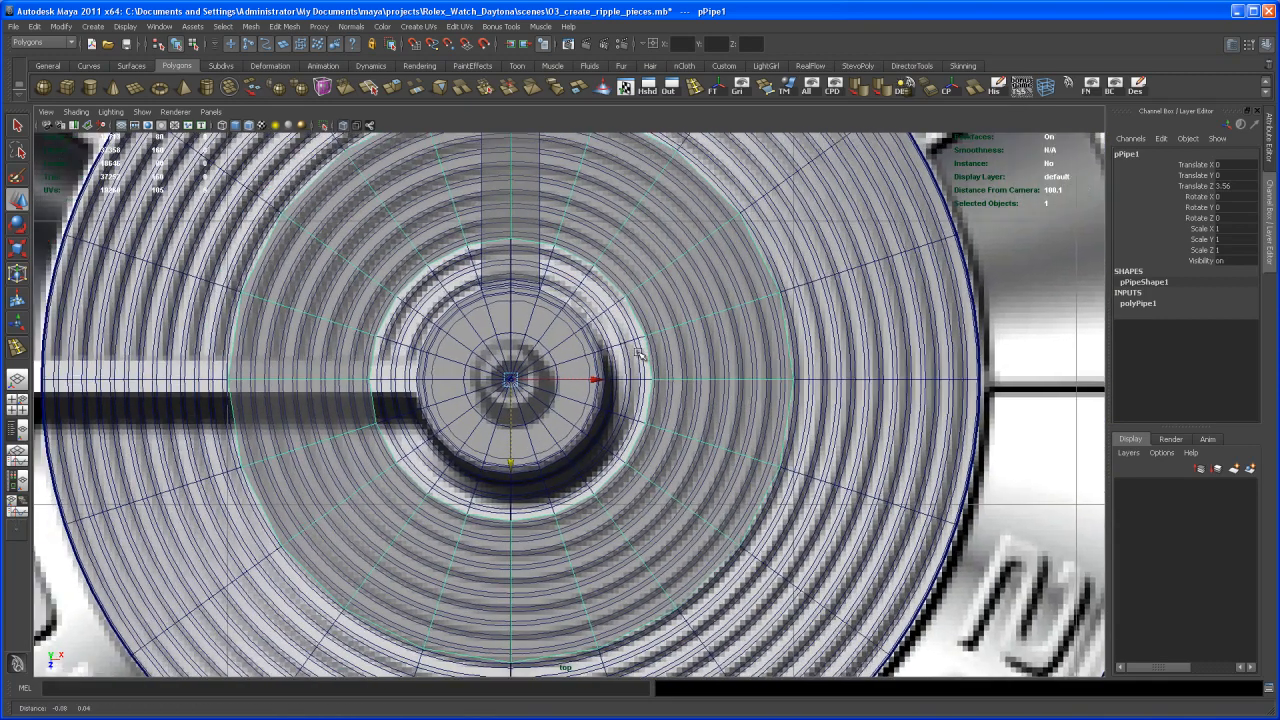
{"action": "left_click", "coordinate": [355, 126]}
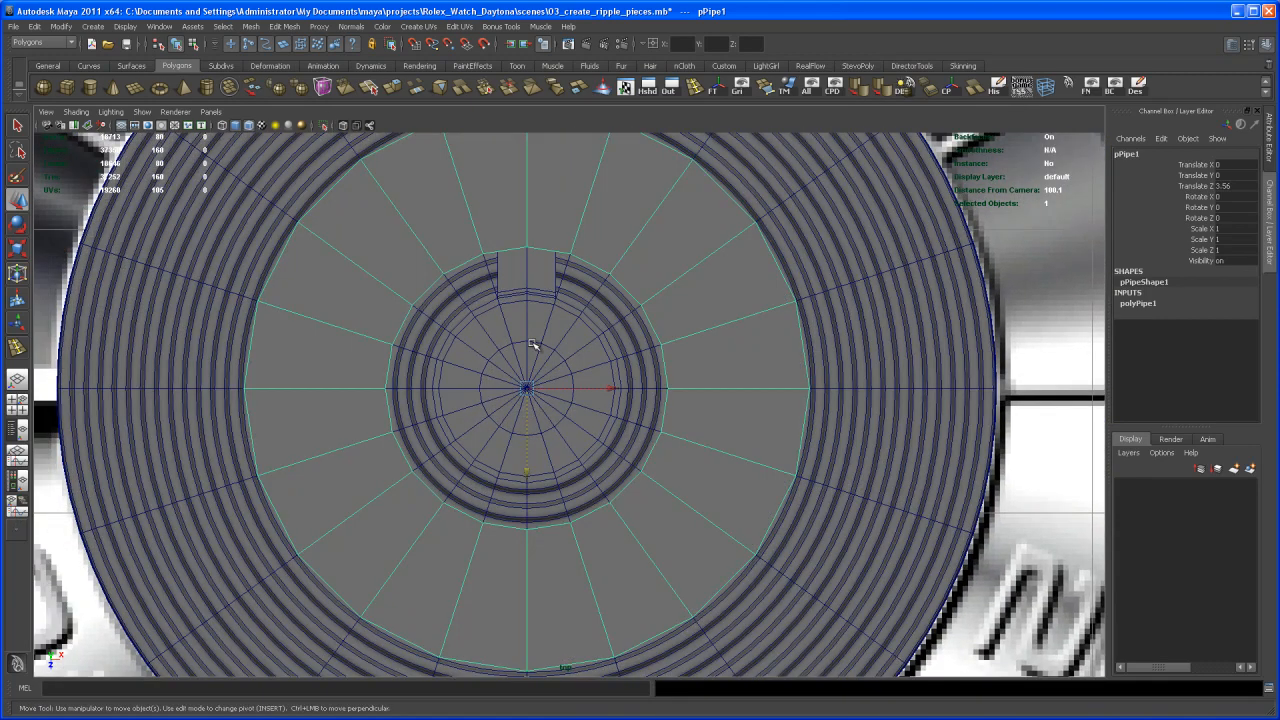
{"action": "key", "text": "r"}
{"action": "left_click_drag", "start_coordinate": [527, 387], "coordinate": [208, 625]}
- Raise the pipe above the sub-dial hub to a Translate Y of about 0.346
{"action": "key", "text": "space"}
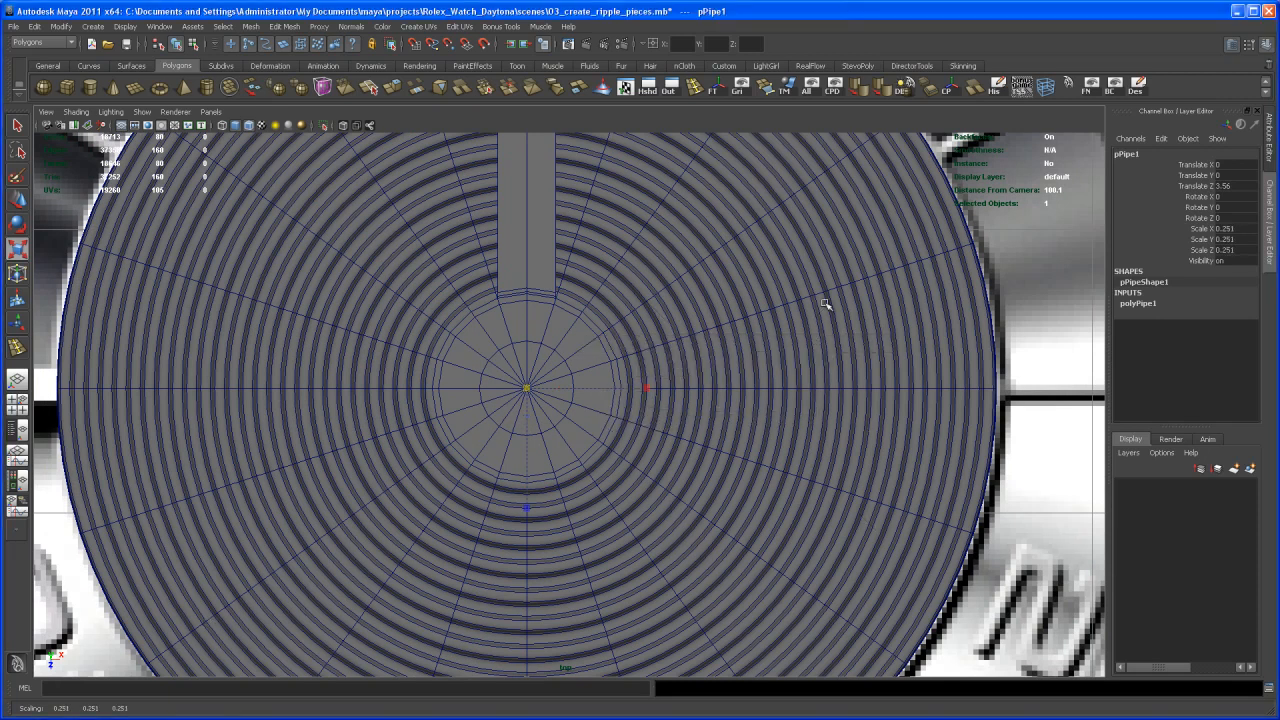
{"action": "key", "text": "w"}
{"action": "left_click_drag", "start_coordinate": [884, 212], "coordinate": [880, 196]}
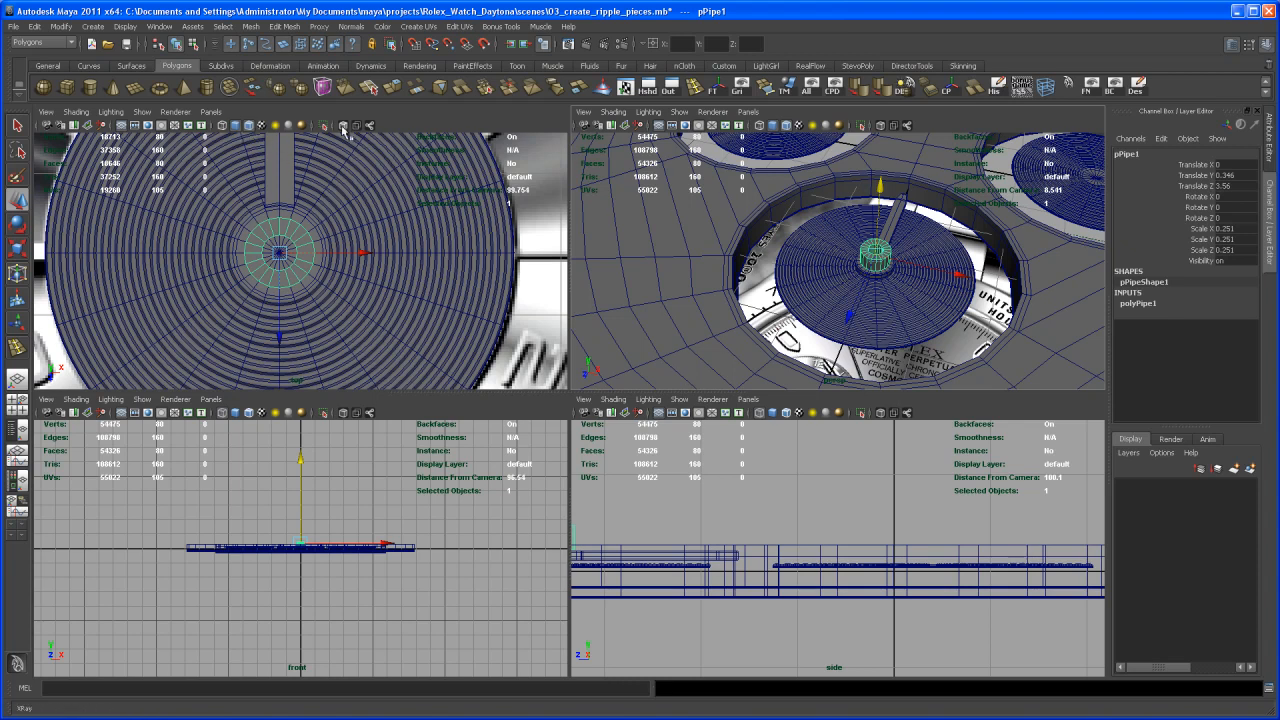
- Scale the pipe uniformly to about 0.115 in the X-ray top view to match the small centre ring in the reference image
{"action": "key", "text": "space"}
{"action": "key", "text": "f"}
{"action": "key", "text": "r"}
{"action": "left_click_drag", "start_coordinate": [577, 372], "coordinate": [507, 432]}
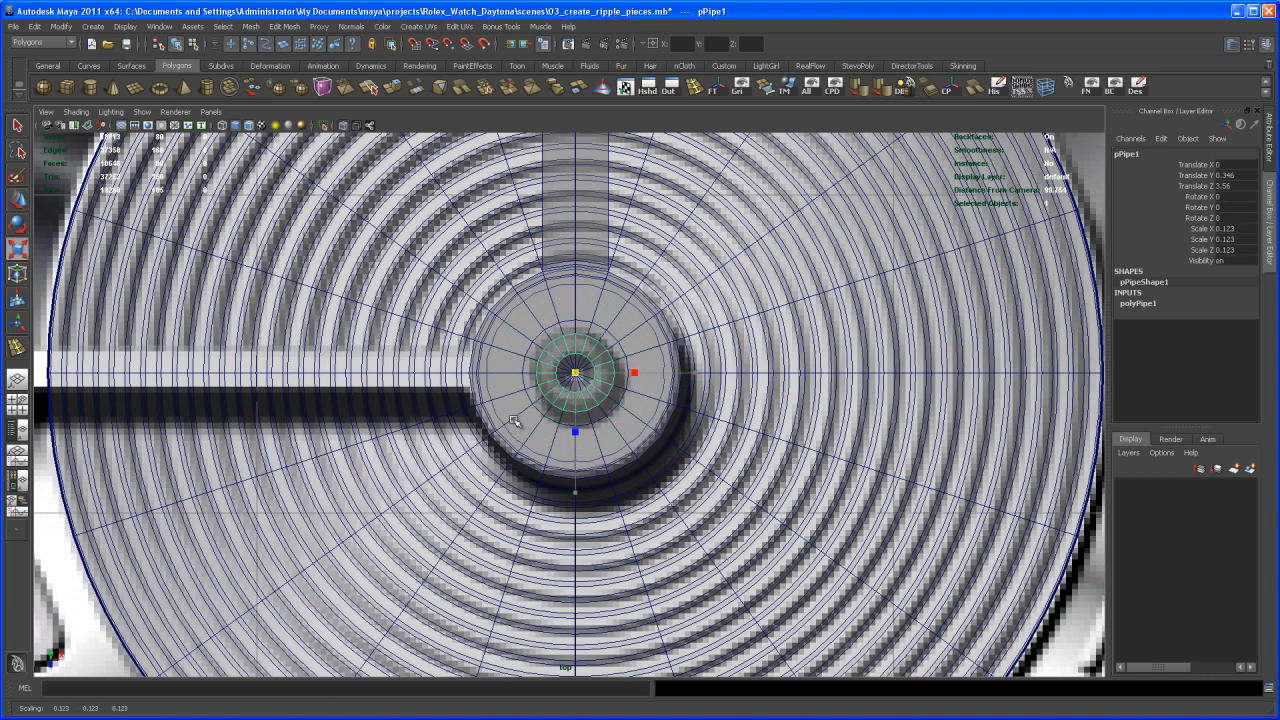
{"action": "left_click_drag", "start_coordinate": [516, 417], "coordinate": [513, 420]}
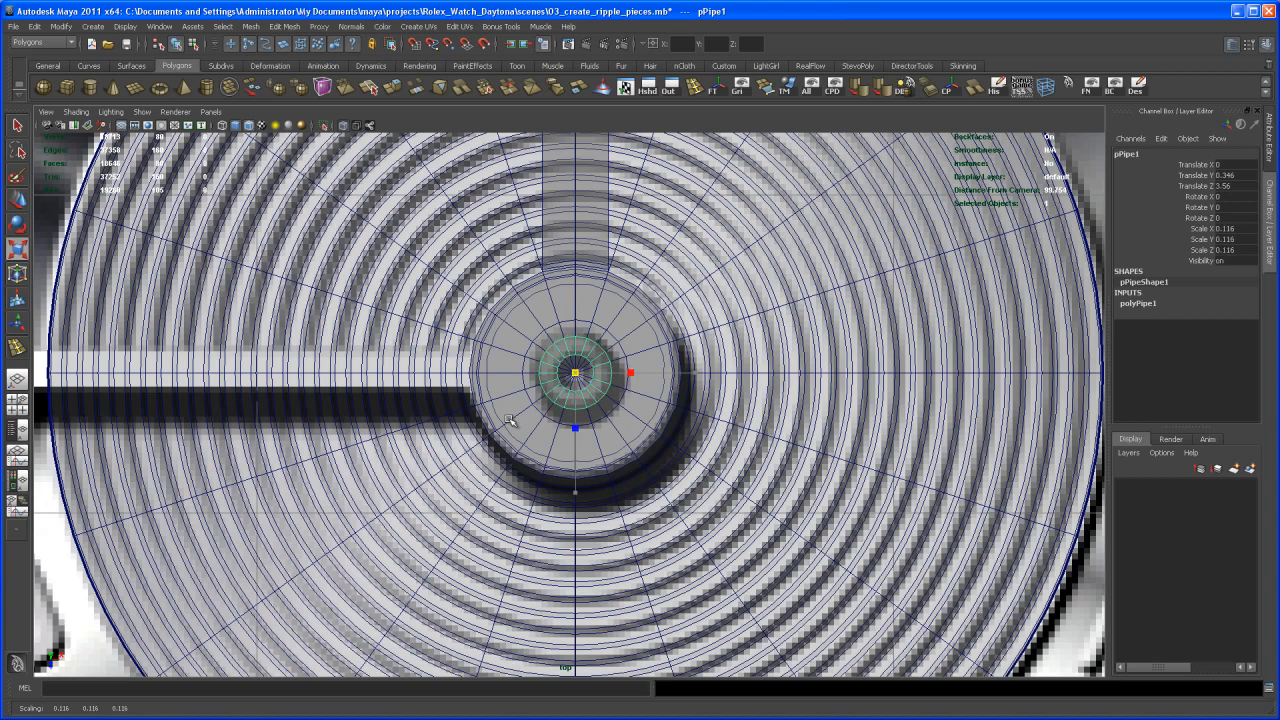
{"action": "key", "text": "space"}
{"action": "key", "text": "space"}
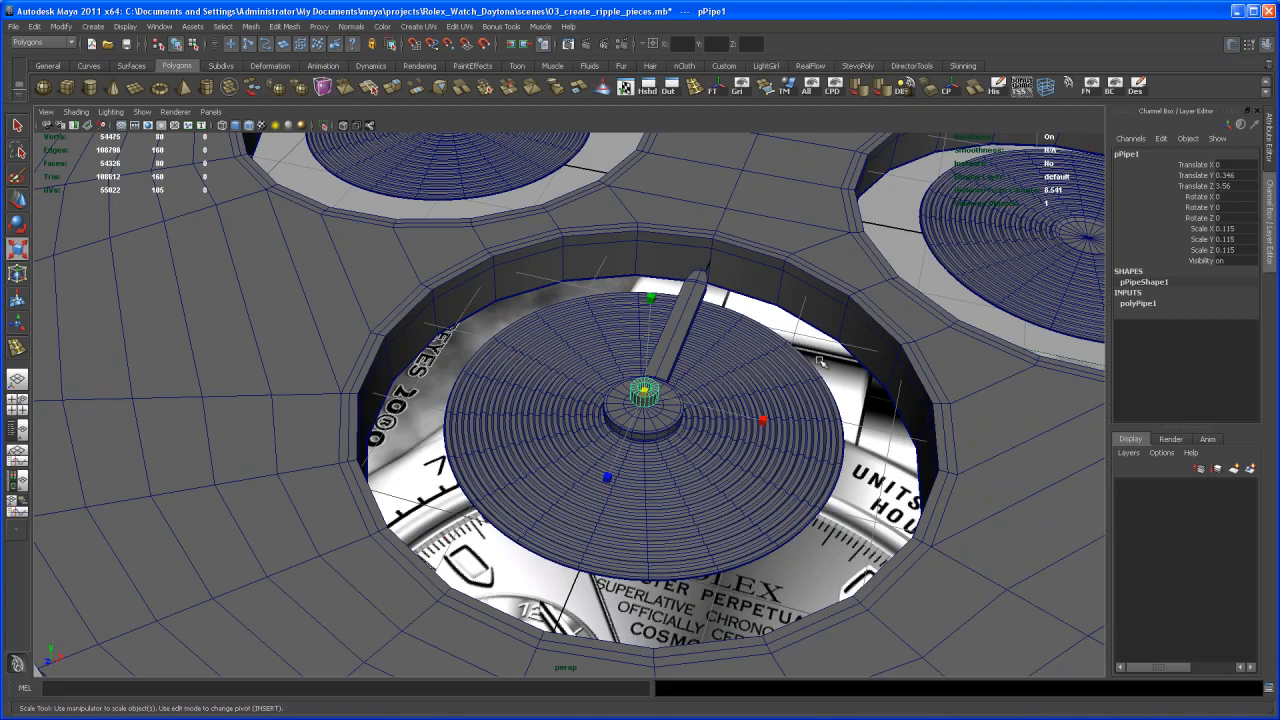
- Insert two edge loops around the pipe's outer wall, one near its upper rim and one near its base
{"action": "key", "text": "f"}
{"action": "left_click_drag", "start_coordinate": [734, 512], "coordinate": [723, 514], "text": "alt"}
{"action": "middle_click_drag", "start_coordinate": [723, 514], "coordinate": [746, 500], "text": "alt"}
{"action": "left_click_drag", "start_coordinate": [728, 540], "coordinate": [731, 420], "text": "alt"}
{"action": "key", "text": "3"}
{"action": "key", "text": "1"}
{"action": "right_click_drag", "start_coordinate": [731, 420], "coordinate": [748, 435], "text": "alt"}
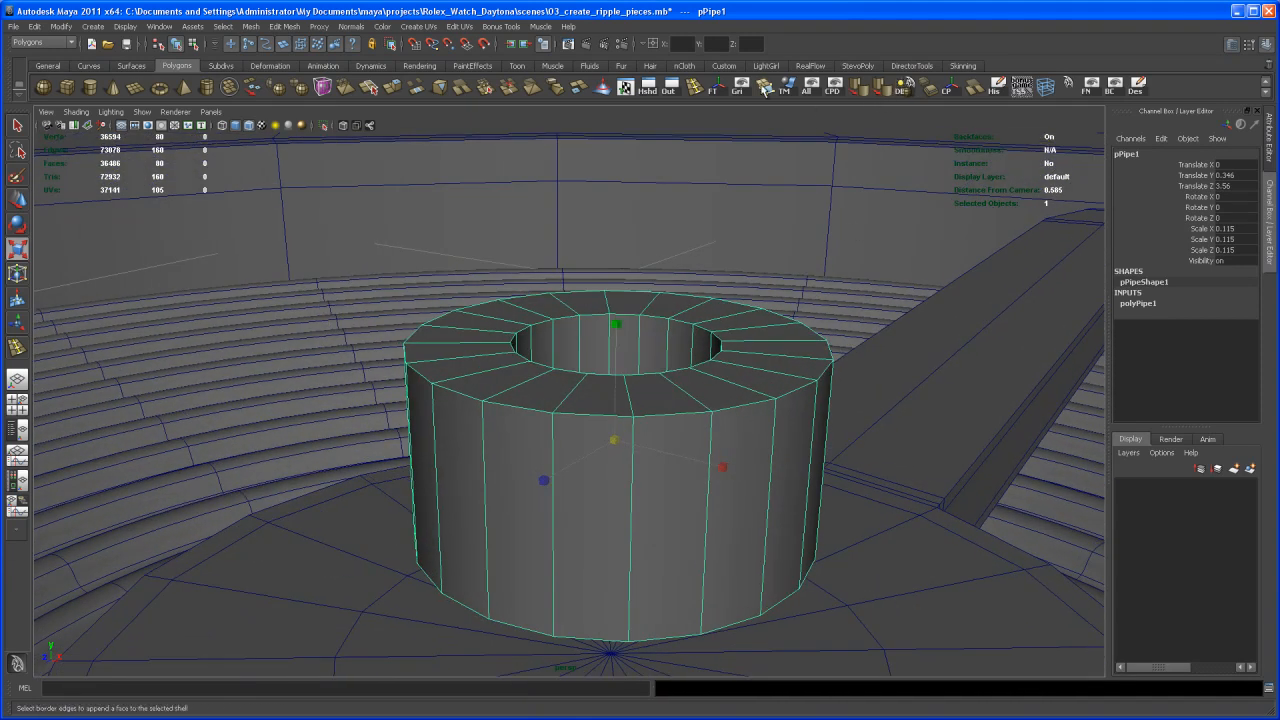
{"action": "left_click", "coordinate": [695, 86]}
{"action": "left_click", "coordinate": [633, 451]}
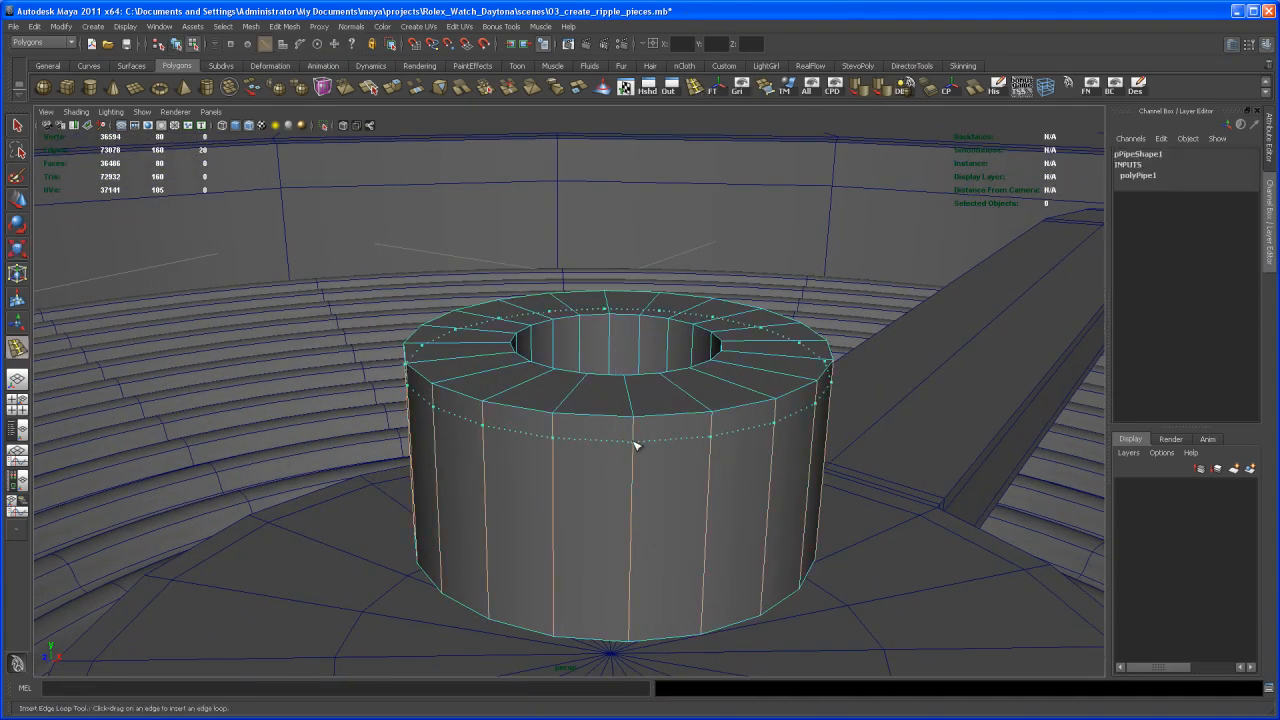
{"action": "left_click_drag", "start_coordinate": [660, 517], "coordinate": [648, 507], "text": "alt"}
{"action": "left_click", "coordinate": [640, 506]}
- Insert an edge loop around the lower part of the pipe's inner wall
{"action": "left_click_drag", "start_coordinate": [651, 429], "coordinate": [680, 537], "text": "alt"}
{"action": "right_click_drag", "start_coordinate": [680, 537], "coordinate": [622, 449], "text": "alt"}
{"action": "mouse_move", "coordinate": [622, 449]}
{"action": "left_mouse_down", "text": "alt"}
{"action": "mouse_move", "coordinate": [651, 480]}
{"action": "mouse_move", "coordinate": [620, 471]}
{"action": "mouse_move", "coordinate": [641, 427]}
{"action": "mouse_move", "coordinate": [629, 434]}
{"action": "left_mouse_up", "text": "alt"}
{"action": "left_click", "coordinate": [643, 420]}
{"action": "right_click_drag", "start_coordinate": [629, 434], "coordinate": [649, 449], "text": "alt"}
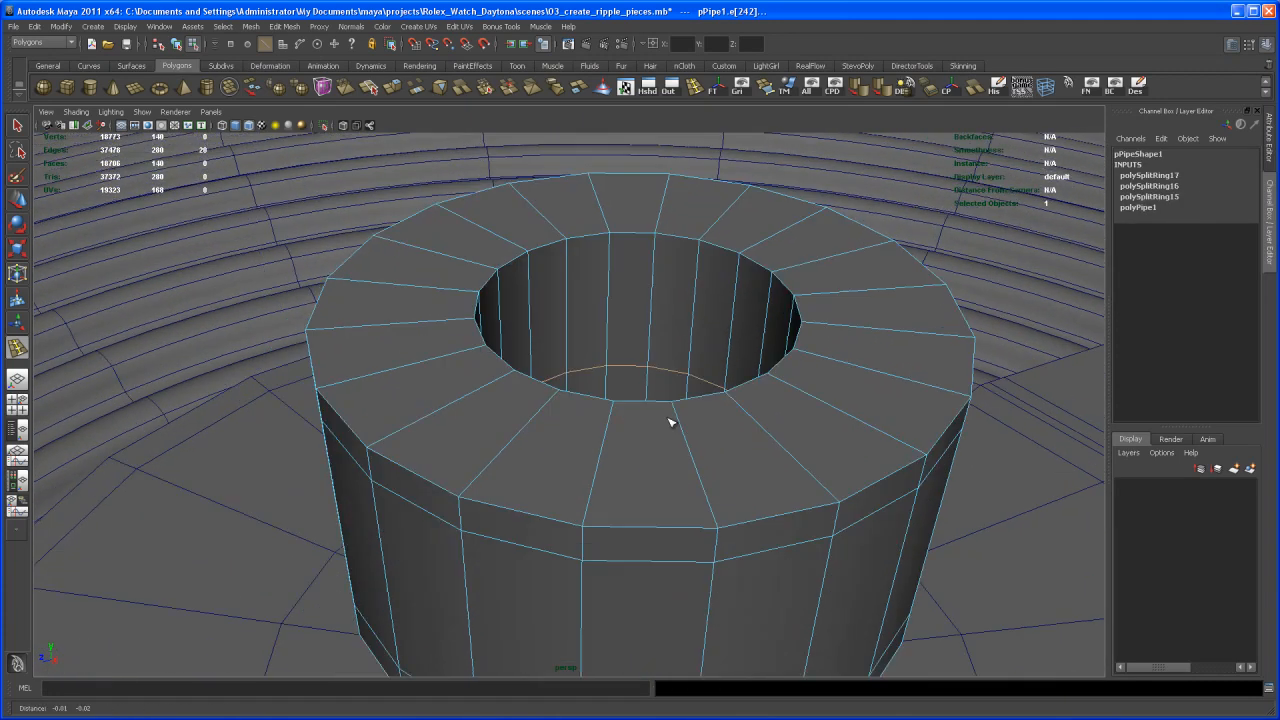
{"action": "left_click_drag", "start_coordinate": [649, 449], "coordinate": [663, 445], "text": "alt"}
- Delete the lower ring of faces on the pipe's inner wall, below the inserted edge loop
{"action": "key", "text": "q"}
{"action": "mouse_move", "coordinate": [662, 425]}
{"action": "right_mouse_down", "text": "alt"}
{"action": "mouse_move", "coordinate": [678, 409]}
{"action": "mouse_move", "coordinate": [670, 417]}
{"action": "right_mouse_up", "text": "alt"}
{"action": "left_click", "coordinate": [654, 388]}
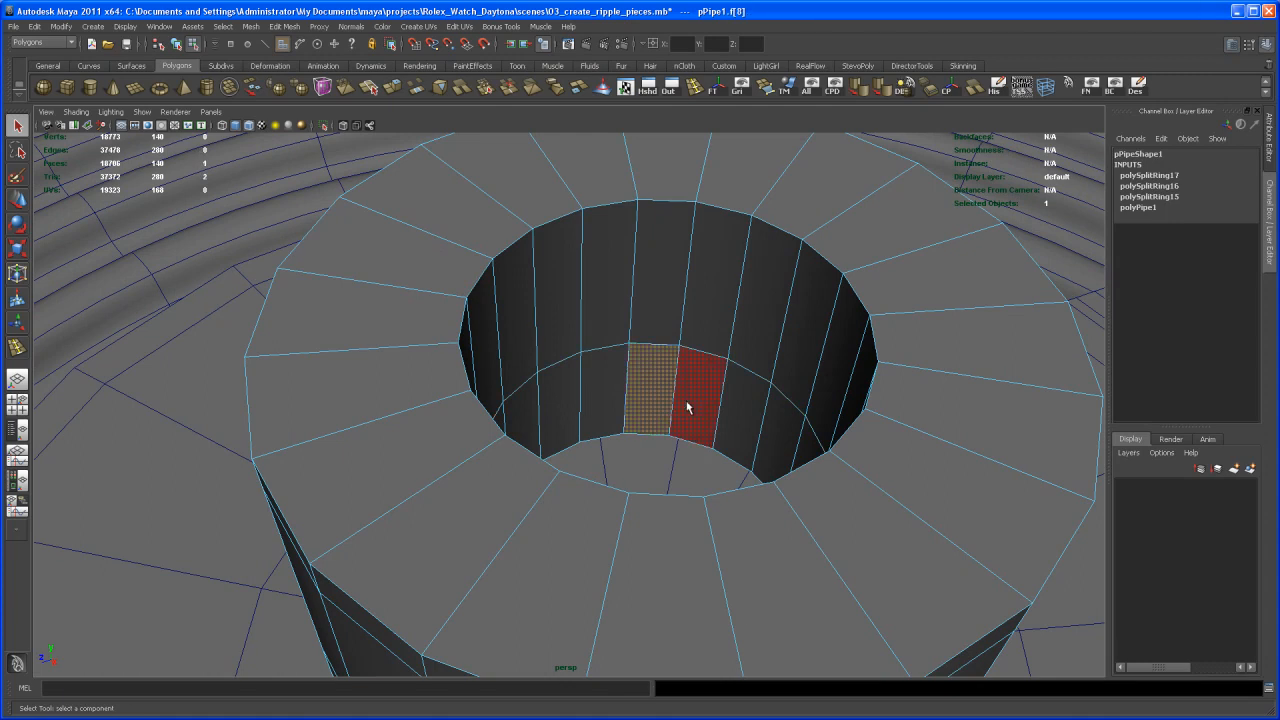
{"action": "double_click", "coordinate": [688, 404], "text": "shift"}
{"action": "left_click_drag", "start_coordinate": [700, 413], "coordinate": [742, 434], "text": "alt"}
{"action": "right_click_drag", "start_coordinate": [742, 434], "coordinate": [672, 416], "text": "alt"}
{"action": "mouse_move", "coordinate": [672, 416]}
{"action": "left_mouse_down", "text": "alt"}
{"action": "mouse_move", "coordinate": [632, 435]}
{"action": "mouse_move", "coordinate": [659, 429]}
{"action": "left_mouse_up", "text": "alt"}
{"action": "right_click_drag", "start_coordinate": [659, 429], "coordinate": [711, 465], "text": "alt"}
{"action": "left_click_drag", "start_coordinate": [711, 465], "coordinate": [673, 446], "text": "alt"}
{"action": "key", "text": "Delete"}
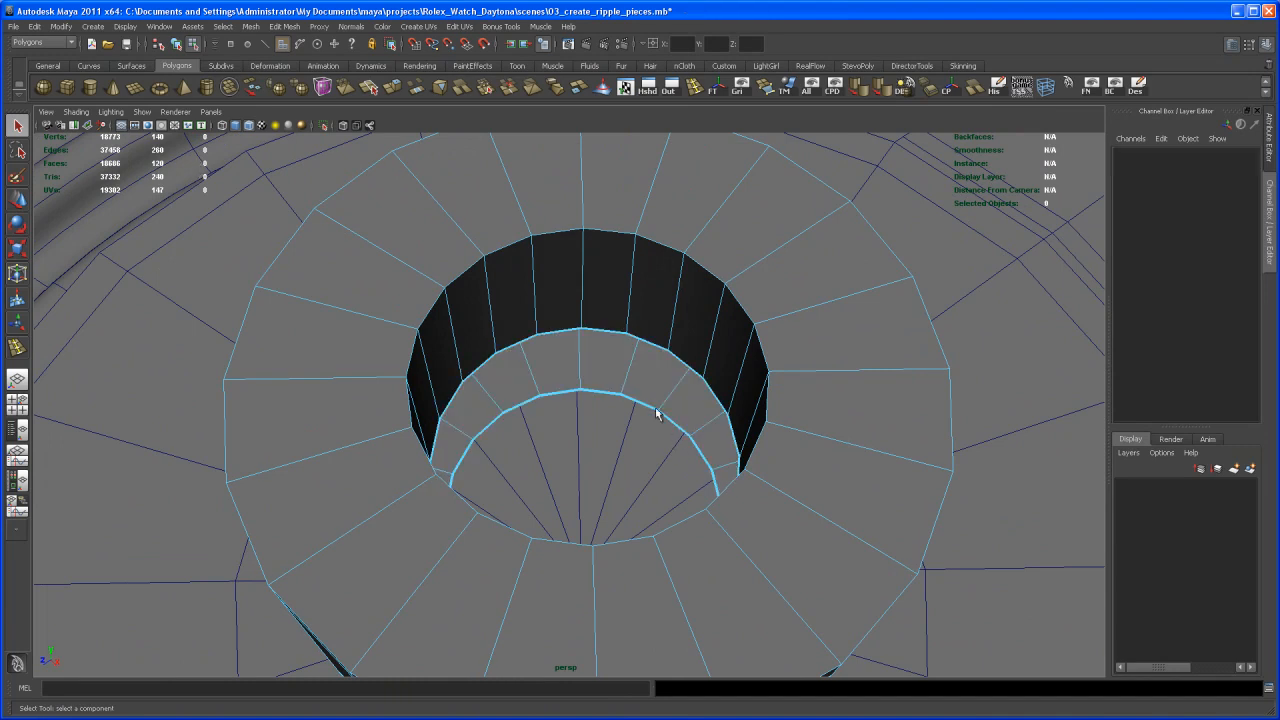
- Select the open border edge loop inside the pipe and close it with Fill Hole
{"action": "right_click", "coordinate": [649, 338]}
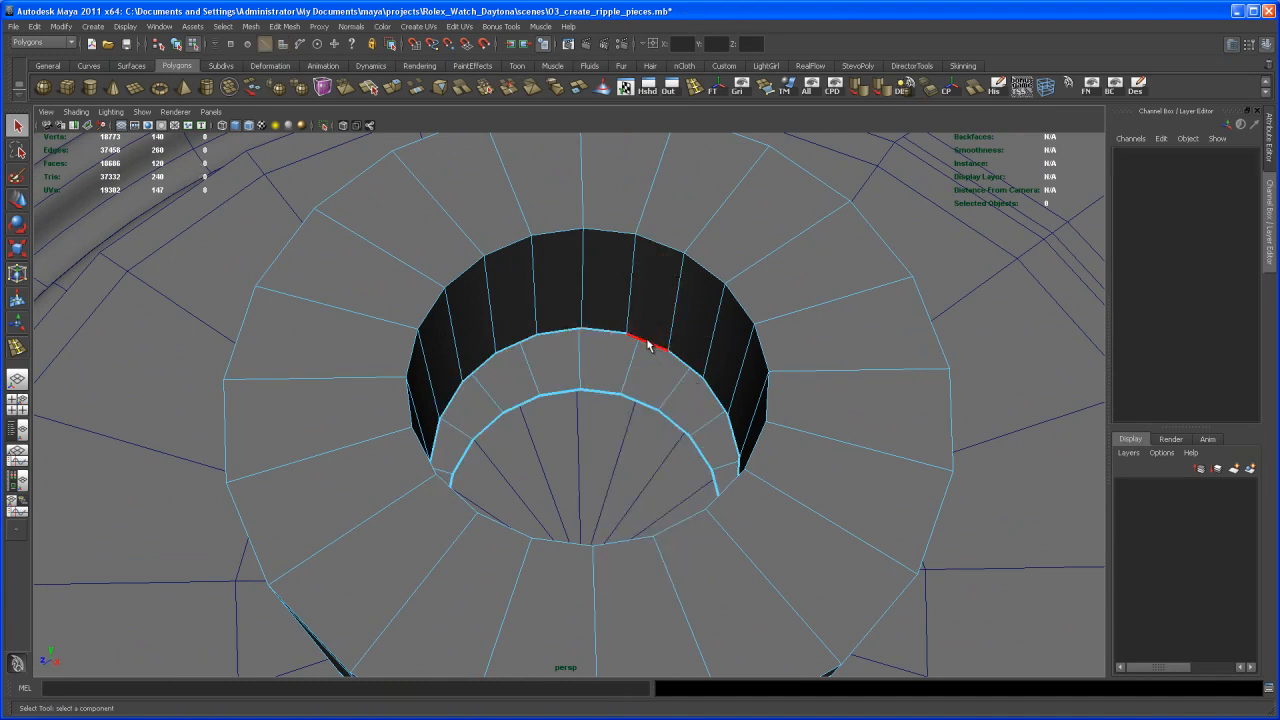
{"action": "double_click", "coordinate": [648, 345]}
{"action": "left_click_drag", "start_coordinate": [650, 359], "coordinate": [622, 400], "text": "alt"}
{"action": "scroll", "coordinate": [629, 403], "scroll_direction": "up", "scroll_amount": 4}
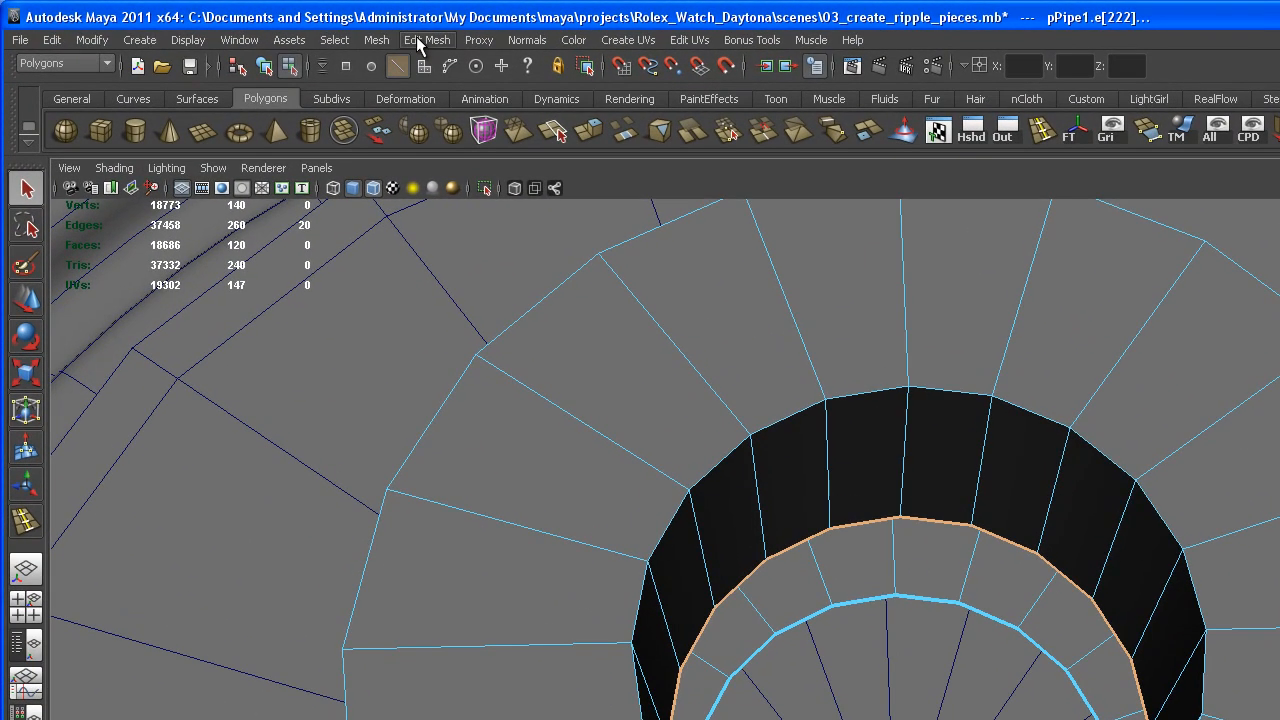
{"action": "left_click", "coordinate": [252, 26]}
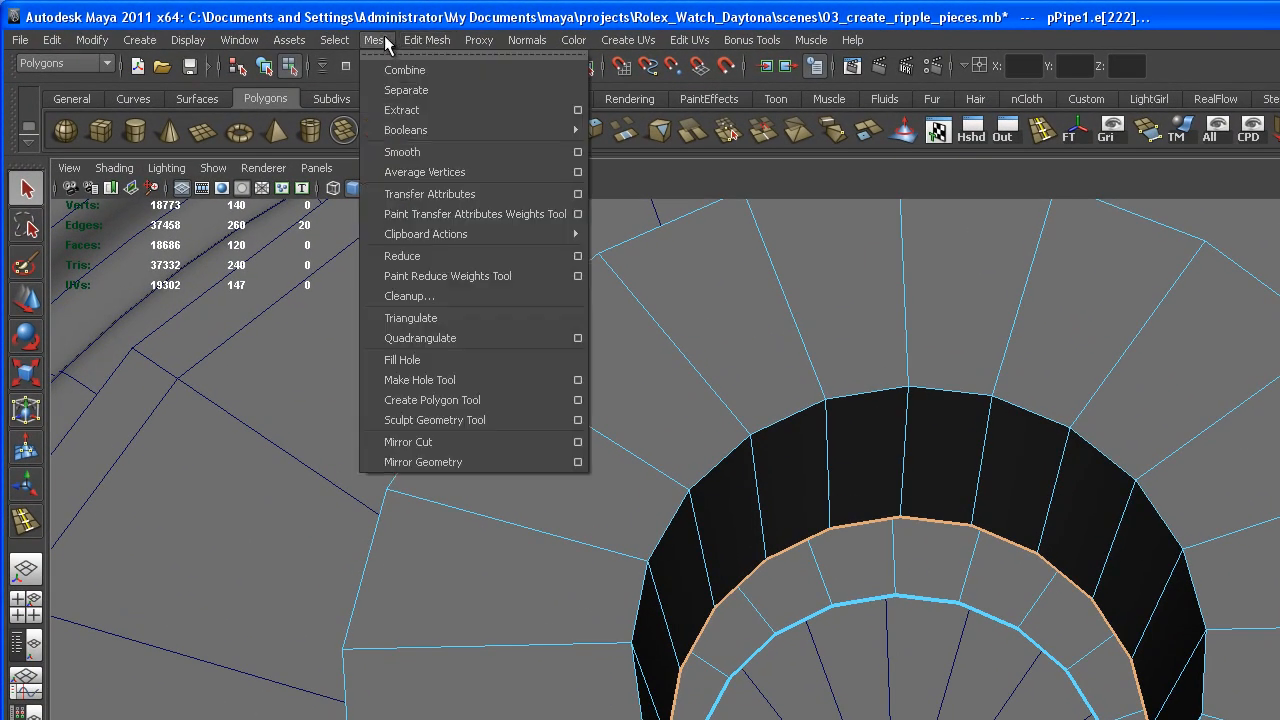
{"action": "left_click", "coordinate": [471, 362]}
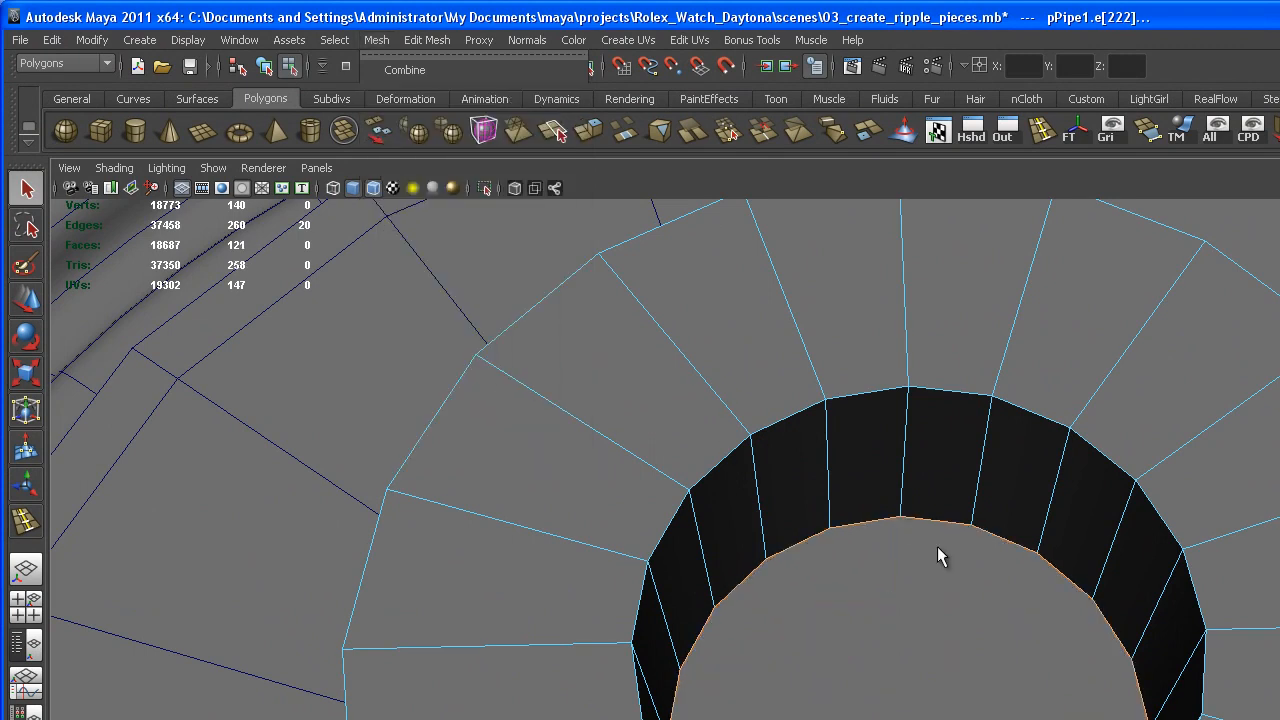
- Apply Poke Face to the new cap face inside the pipe and return to object selection
{"action": "left_click_drag", "start_coordinate": [887, 514], "coordinate": [987, 617], "text": "alt"}
{"action": "right_click_drag", "start_coordinate": [928, 605], "coordinate": [934, 654]}
{"action": "left_click_drag", "start_coordinate": [942, 592], "coordinate": [945, 565], "text": "alt"}
{"action": "left_click", "coordinate": [899, 574]}
{"action": "left_click", "coordinate": [426, 40]}
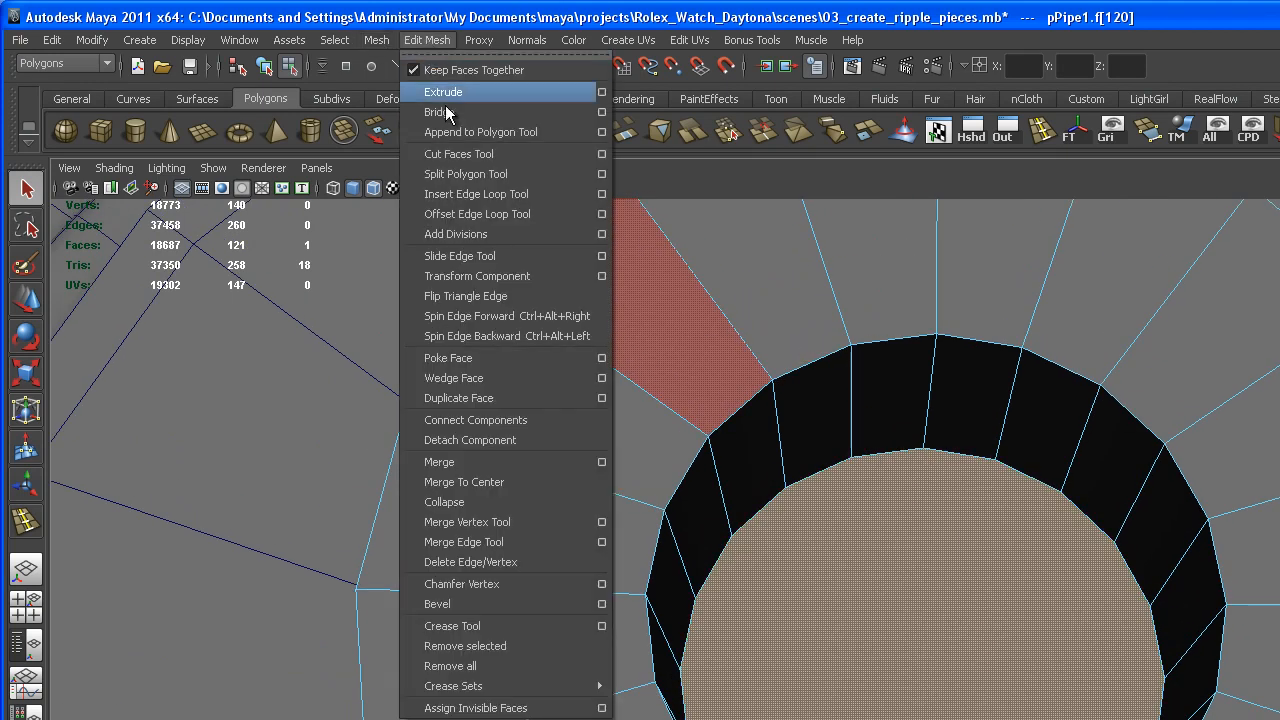
{"action": "left_click", "coordinate": [536, 359]}
{"action": "scroll", "coordinate": [1021, 596], "scroll_direction": "down", "scroll_amount": 4}
{"action": "key", "text": "q"}
{"action": "right_click_drag", "start_coordinate": [987, 638], "coordinate": [1045, 614]}
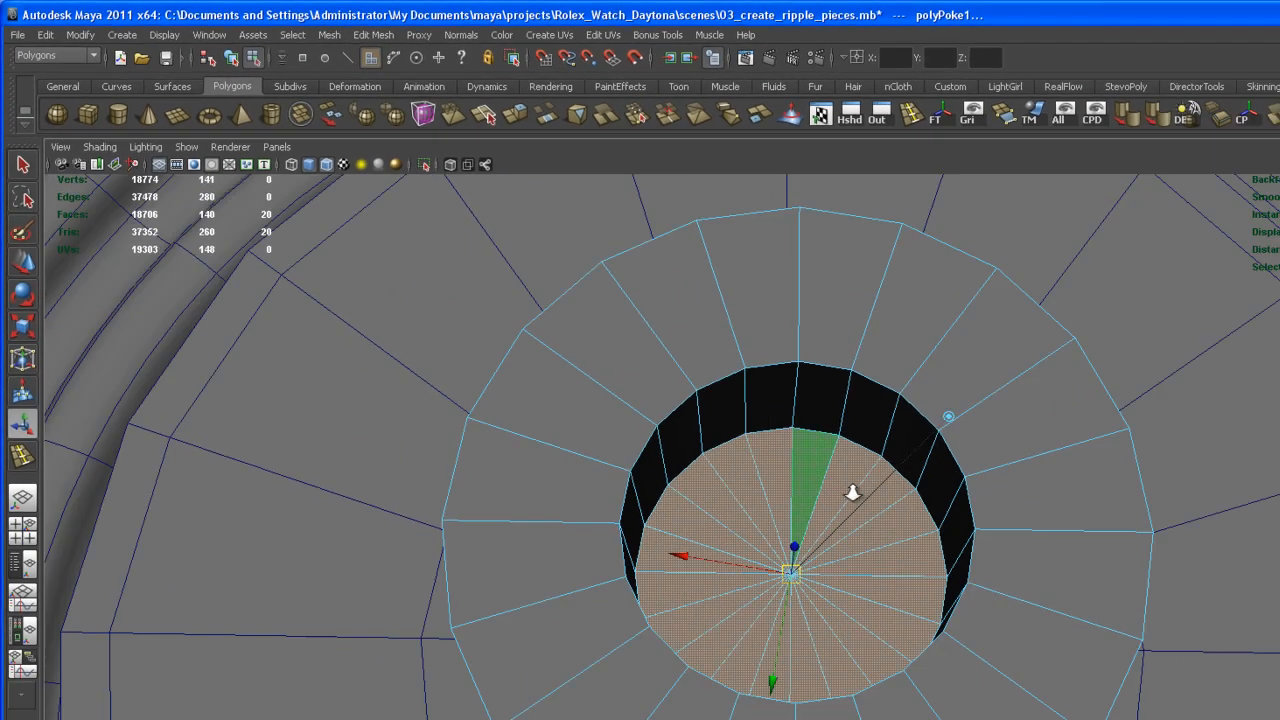
{"action": "right_click_drag", "start_coordinate": [696, 408], "coordinate": [696, 409]}
{"action": "left_click_drag", "start_coordinate": [677, 474], "coordinate": [683, 427], "text": "alt"}
{"action": "left_click", "coordinate": [683, 458]}
- Insert an edge loop around the upper inner wall of the pipe and preview the mesh smoothed
{"action": "scroll", "coordinate": [680, 446], "scroll_direction": "down", "scroll_amount": 4}
{"action": "key", "text": "3"}
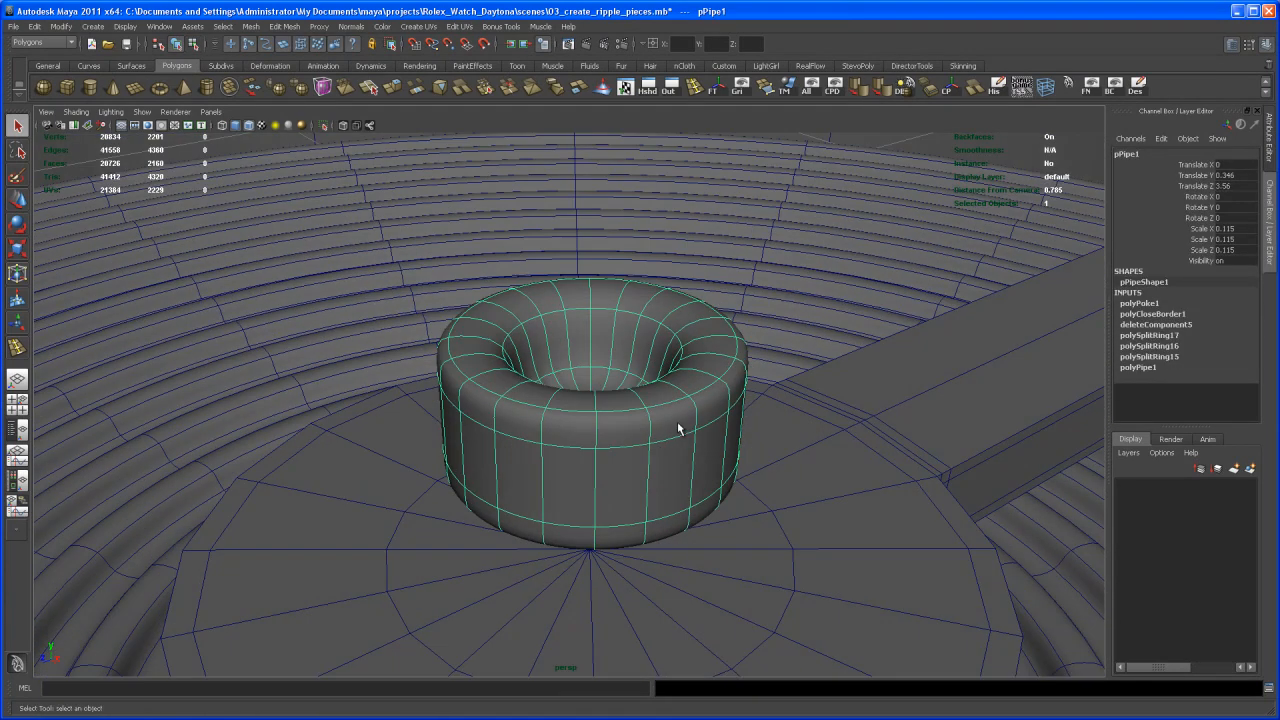
{"action": "key", "text": "1"}
{"action": "scroll", "coordinate": [671, 443], "scroll_direction": "up", "scroll_amount": 6}
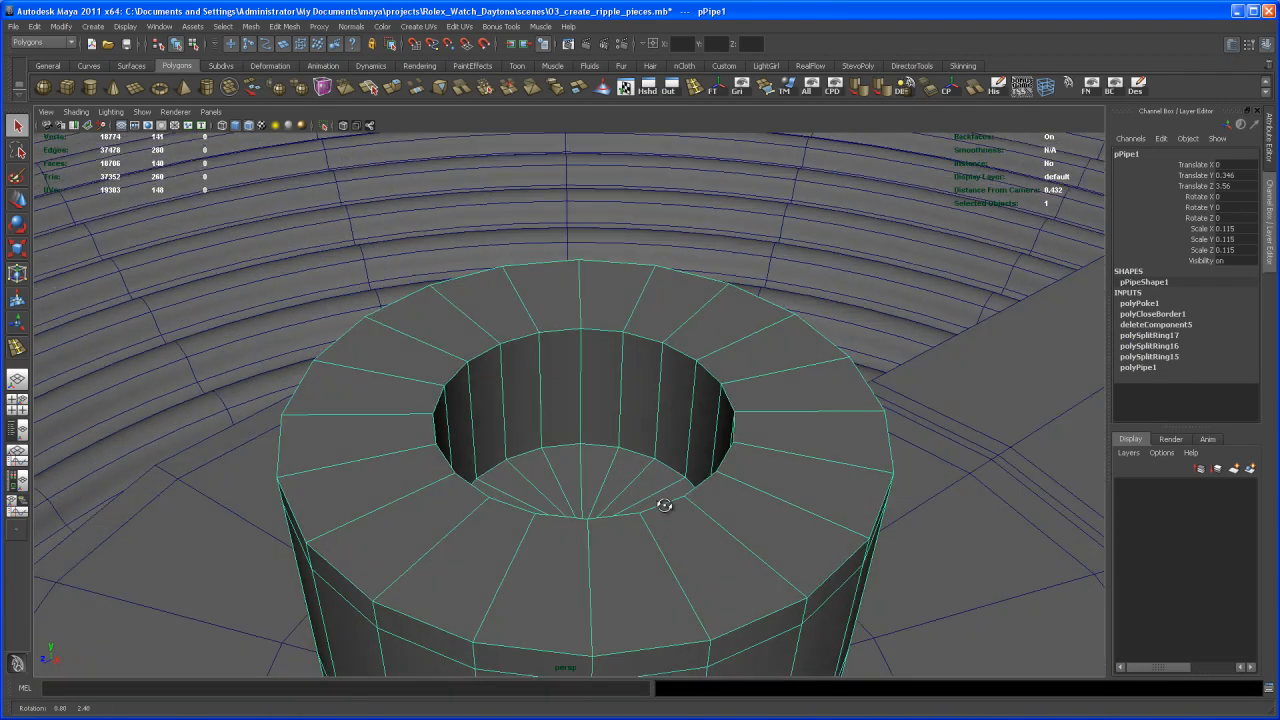
{"action": "left_click", "coordinate": [697, 87]}
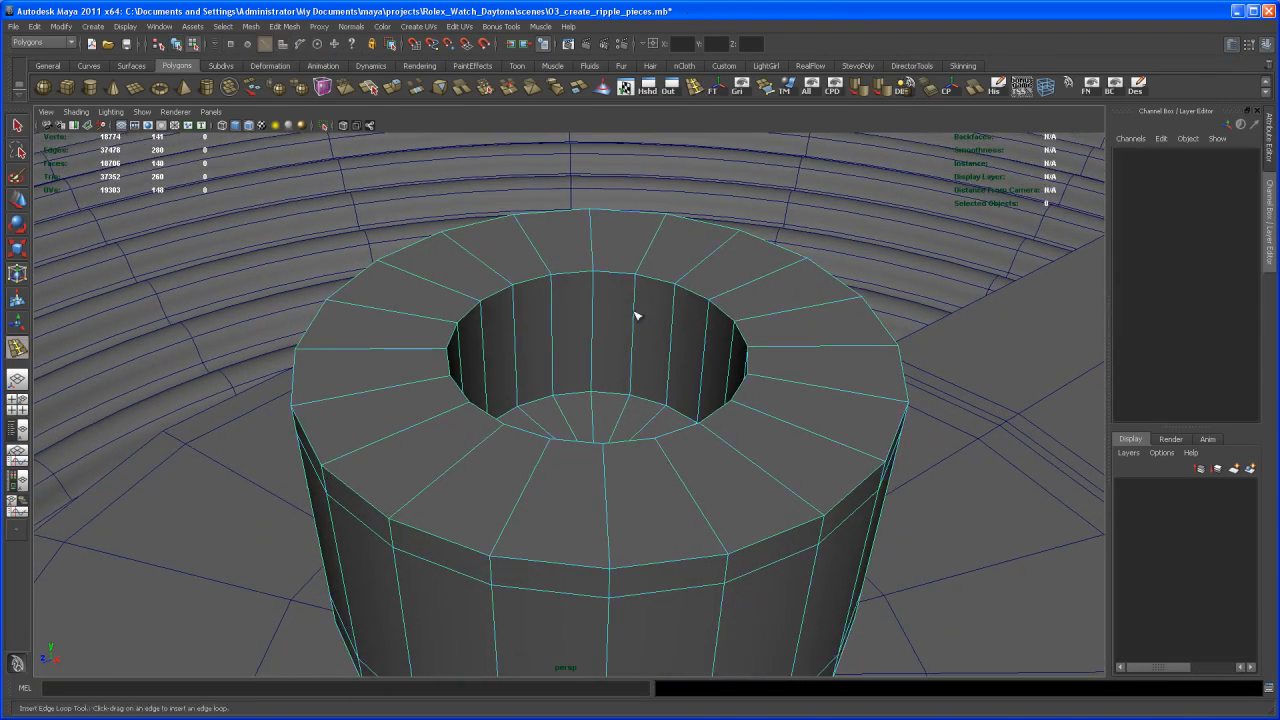
{"action": "left_click", "coordinate": [634, 320]}
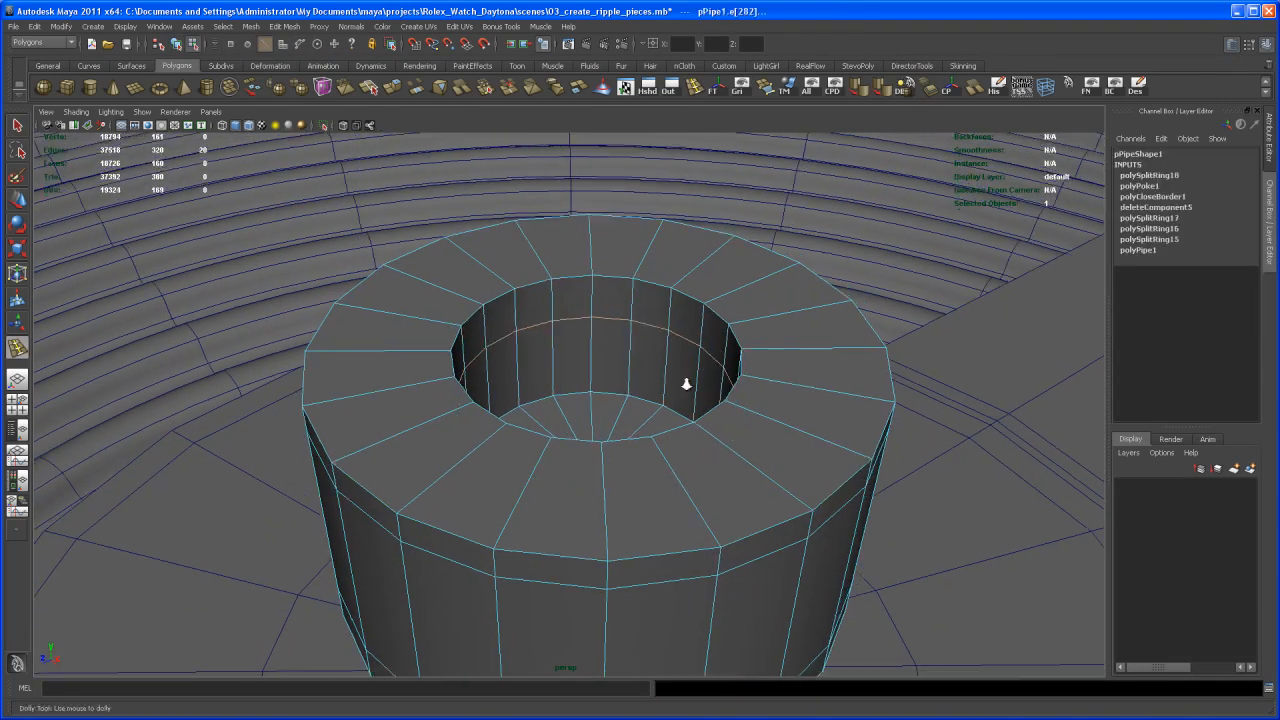
{"action": "scroll", "coordinate": [694, 380], "scroll_direction": "down", "scroll_amount": 4}
{"action": "key", "text": "3"}
{"action": "key", "text": "q"}
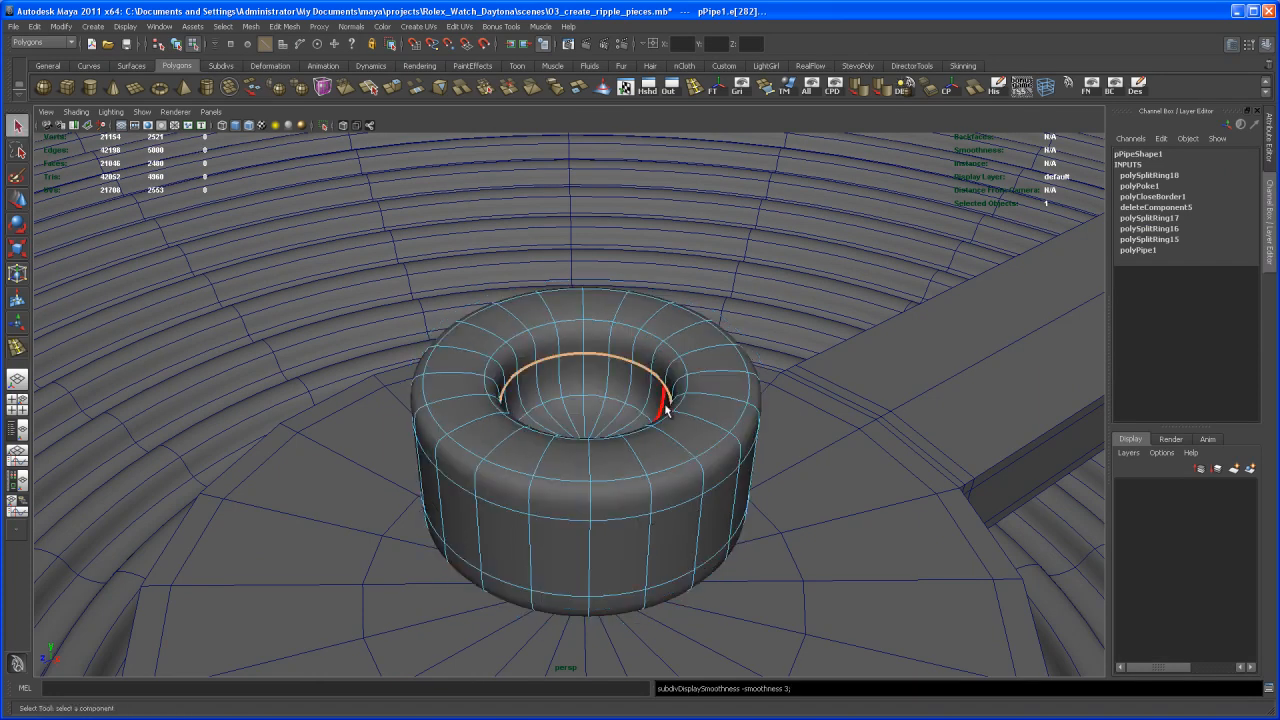
{"action": "right_click_drag", "start_coordinate": [670, 413], "coordinate": [706, 414]}
{"action": "left_click_drag", "start_coordinate": [706, 414], "coordinate": [674, 417], "text": "alt"}
- Move the upper edge loop on the pipe's outer wall down to soften the rim, checking the smoothed preview
{"action": "key", "text": "1"}
{"action": "right_click_drag", "start_coordinate": [643, 428], "coordinate": [672, 472], "text": "alt"}
{"action": "right_click_drag", "start_coordinate": [664, 428], "coordinate": [666, 414]}
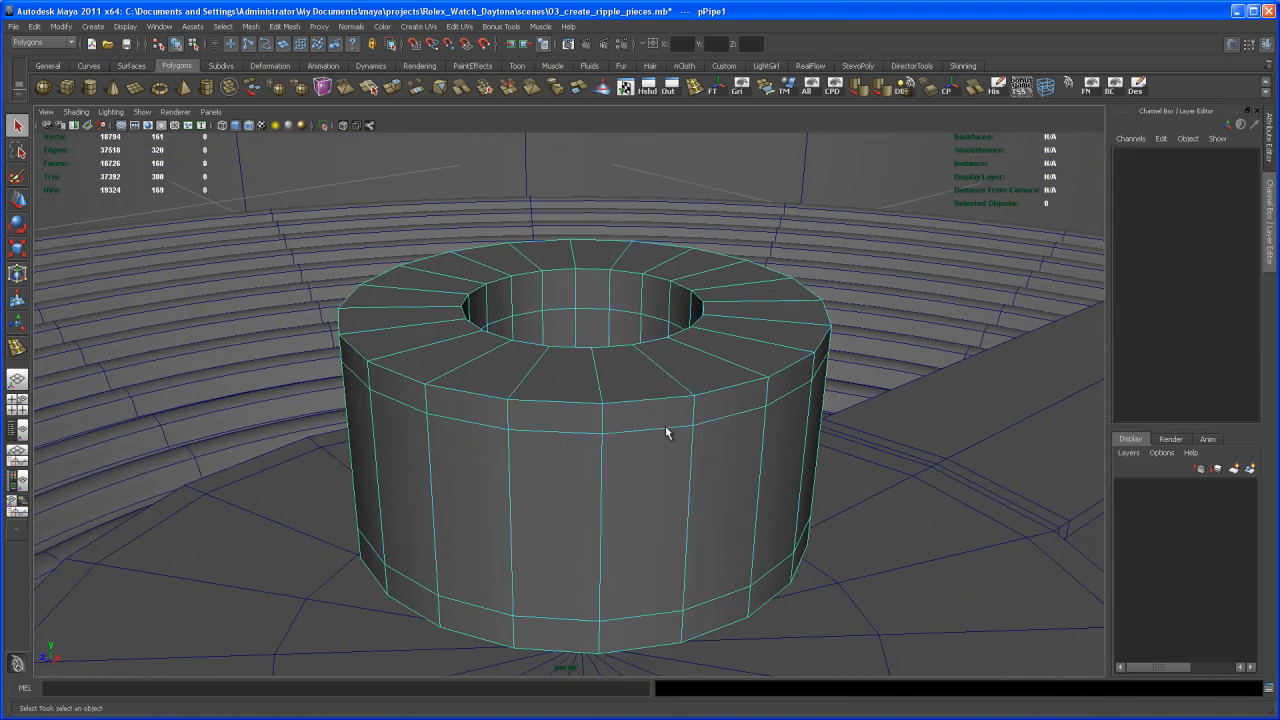
{"action": "double_click", "coordinate": [665, 430]}
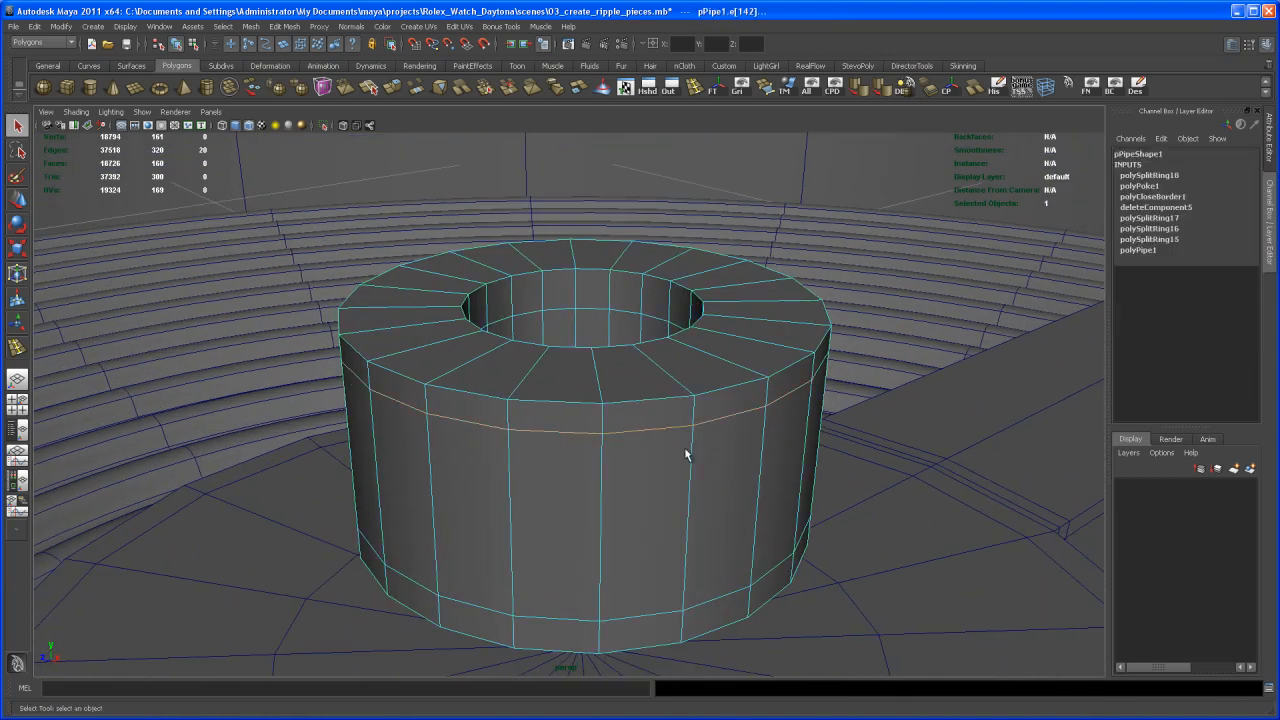
{"action": "key", "text": "w"}
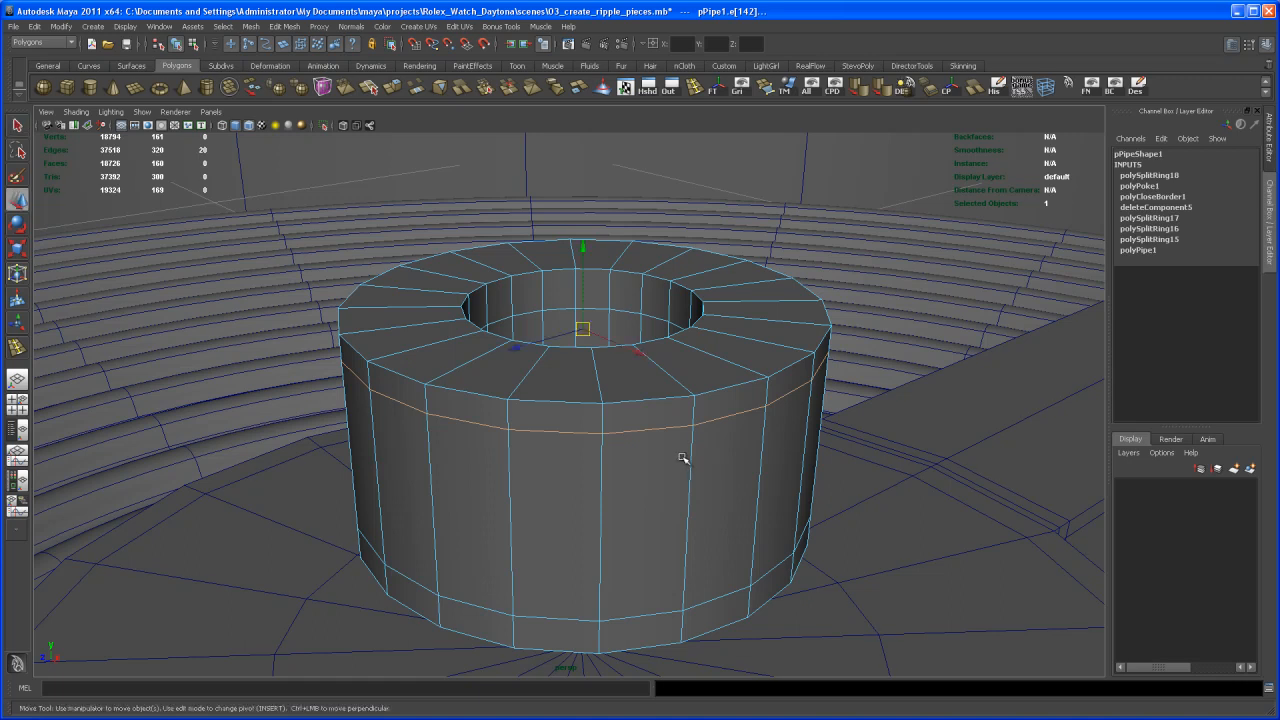
{"action": "left_click_drag", "start_coordinate": [583, 252], "coordinate": [585, 299]}
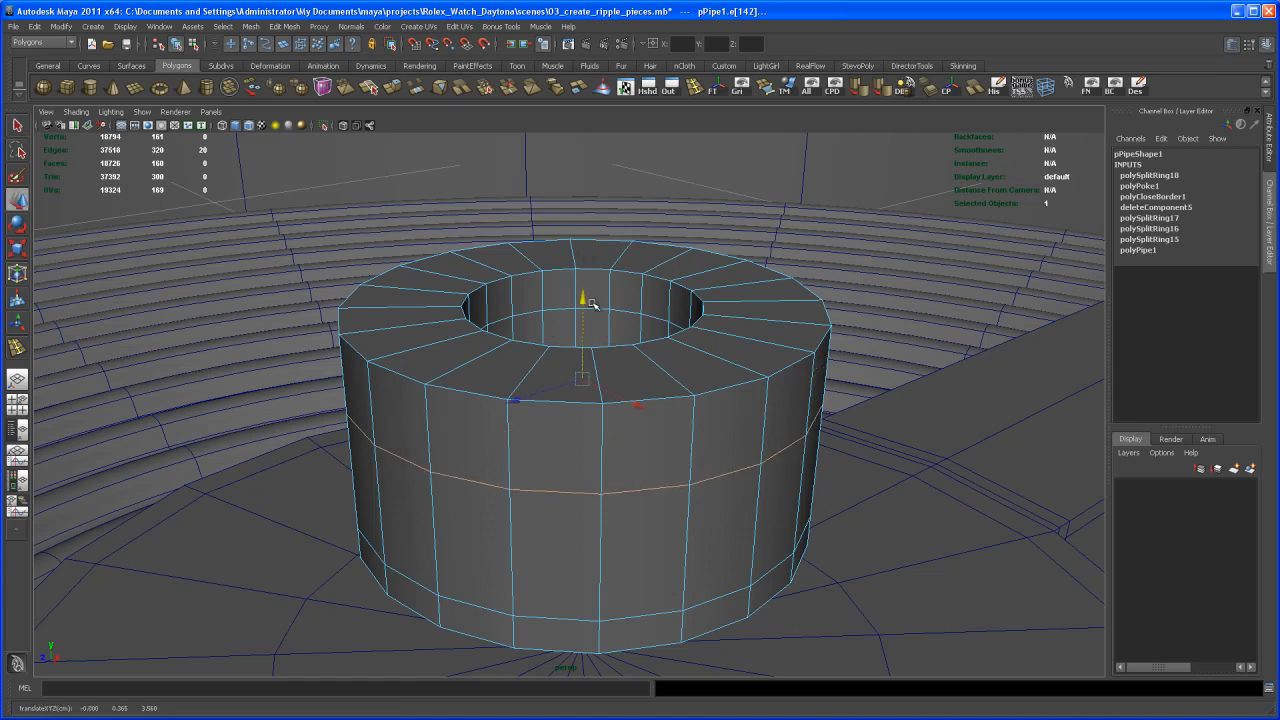
{"action": "key", "text": "3"}
{"action": "left_click_drag", "start_coordinate": [686, 363], "coordinate": [647, 430], "text": "alt"}
{"action": "key", "text": "1"}
- Insert an edge loop around the middle of the pipe's top face and raise it to round the rim
{"action": "left_click", "coordinate": [655, 428]}
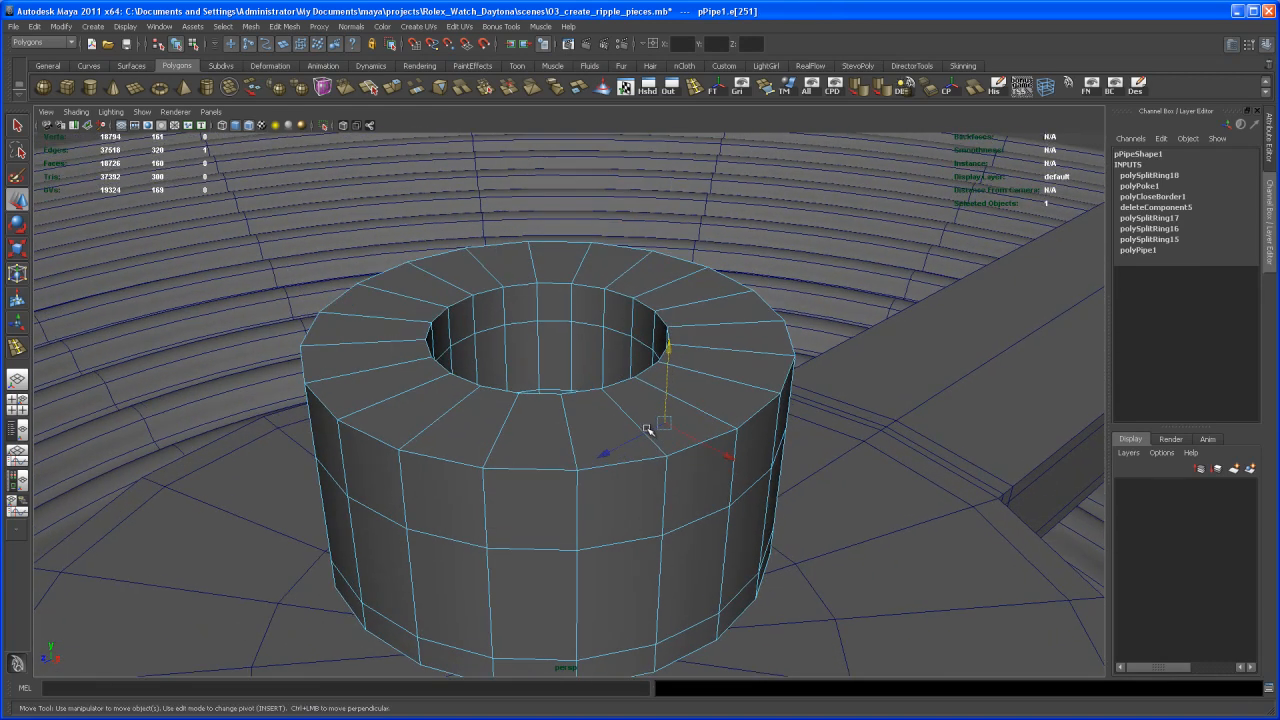
{"action": "left_click", "coordinate": [719, 325]}
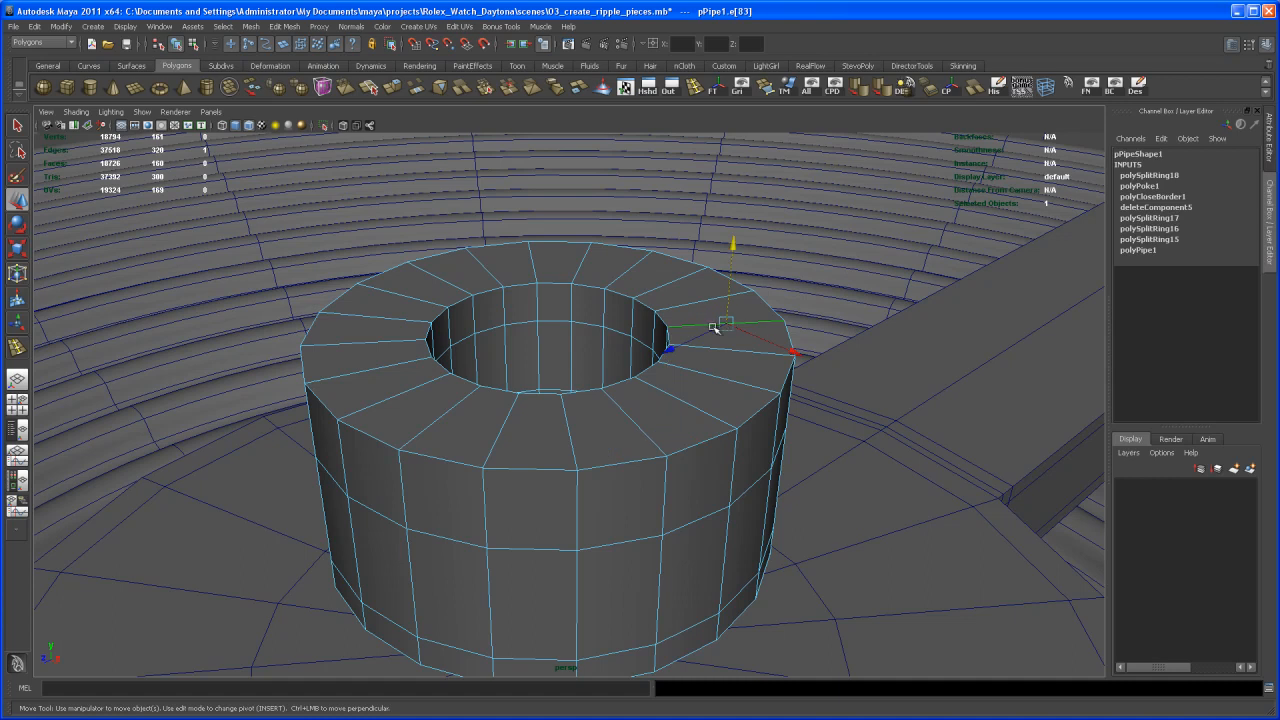
{"action": "right_click_drag", "start_coordinate": [712, 323], "coordinate": [723, 354], "text": "shift"}
{"action": "left_click_drag", "start_coordinate": [660, 380], "coordinate": [549, 208], "text": "alt"}
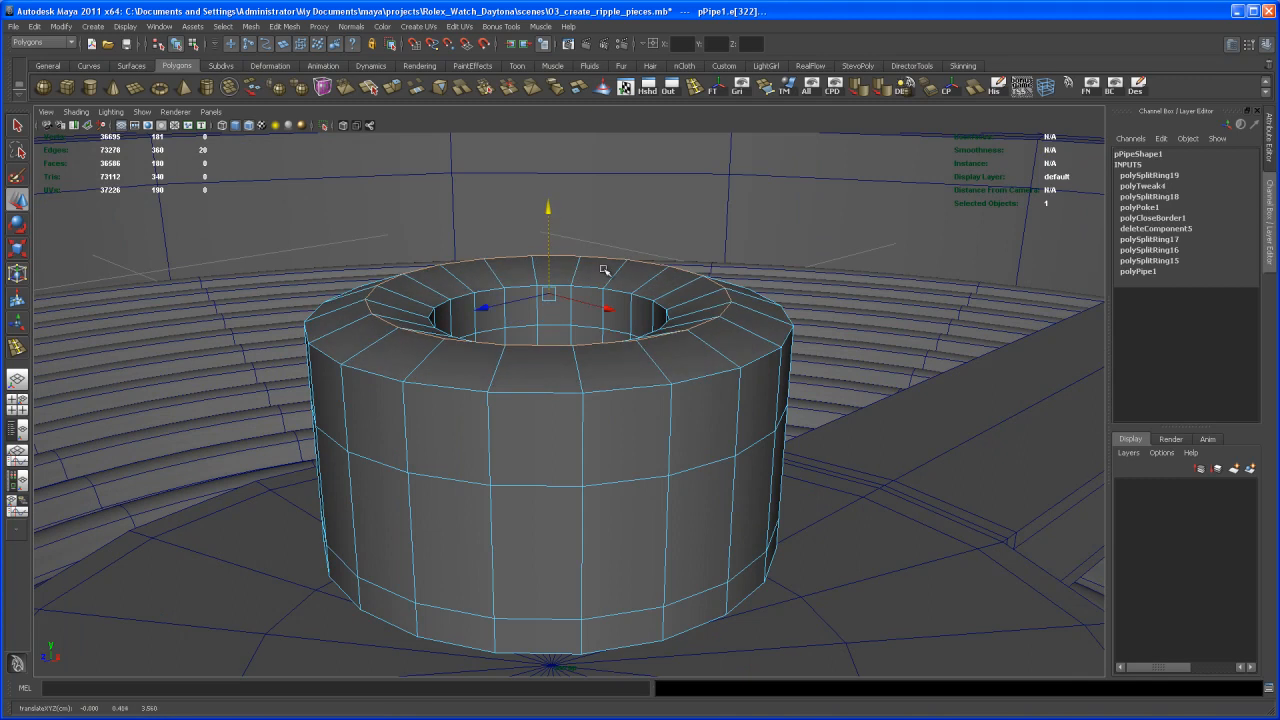
{"action": "key", "text": "3"}
{"action": "left_click_drag", "start_coordinate": [643, 366], "coordinate": [632, 408], "text": "alt"}
{"action": "left_click_drag", "start_coordinate": [547, 219], "coordinate": [547, 211]}
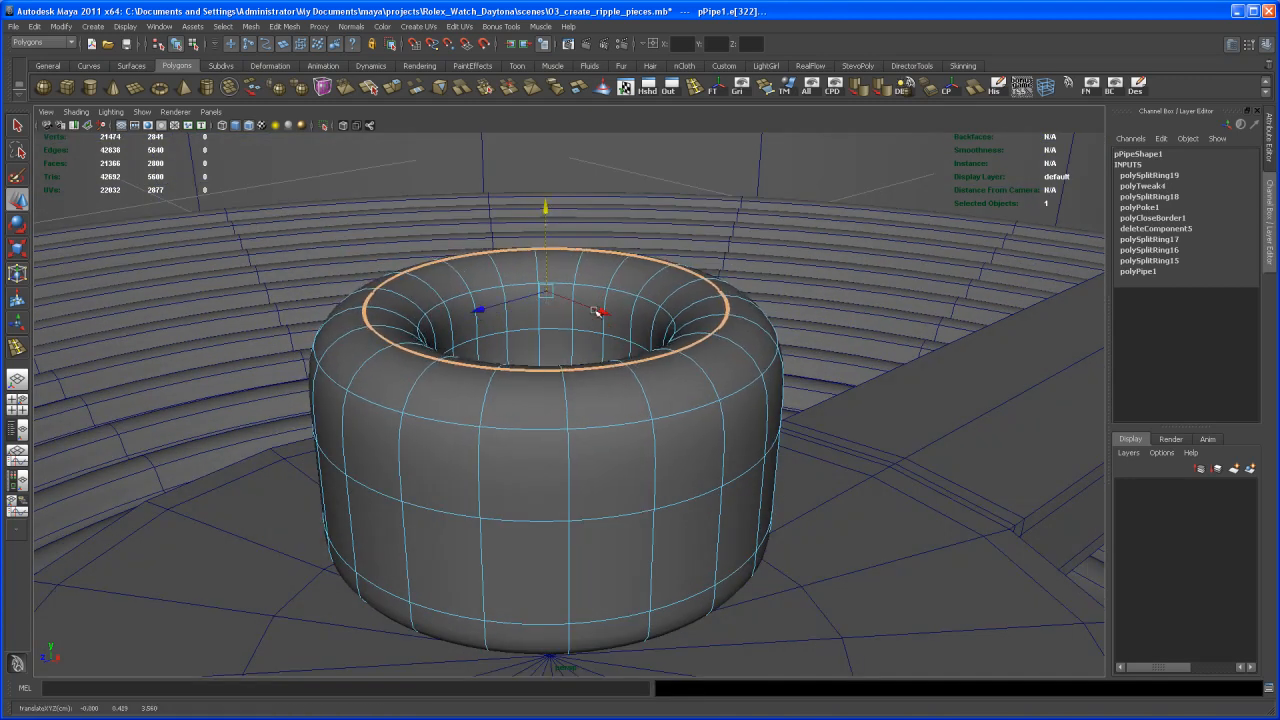
- Insert an edge loop around the lower inner wall of the pipe and preview the mesh smoothed
{"action": "left_click_drag", "start_coordinate": [616, 408], "coordinate": [626, 474], "text": "alt"}
{"action": "right_click_drag", "start_coordinate": [626, 474], "coordinate": [606, 443], "text": "alt"}
{"action": "key", "text": "q"}
{"action": "mouse_move", "coordinate": [601, 460]}
{"action": "left_mouse_down", "text": "alt"}
{"action": "mouse_move", "coordinate": [603, 478]}
{"action": "mouse_move", "coordinate": [601, 457]}
{"action": "left_mouse_up", "text": "alt"}
{"action": "key", "text": "1"}
{"action": "left_click", "coordinate": [695, 88]}
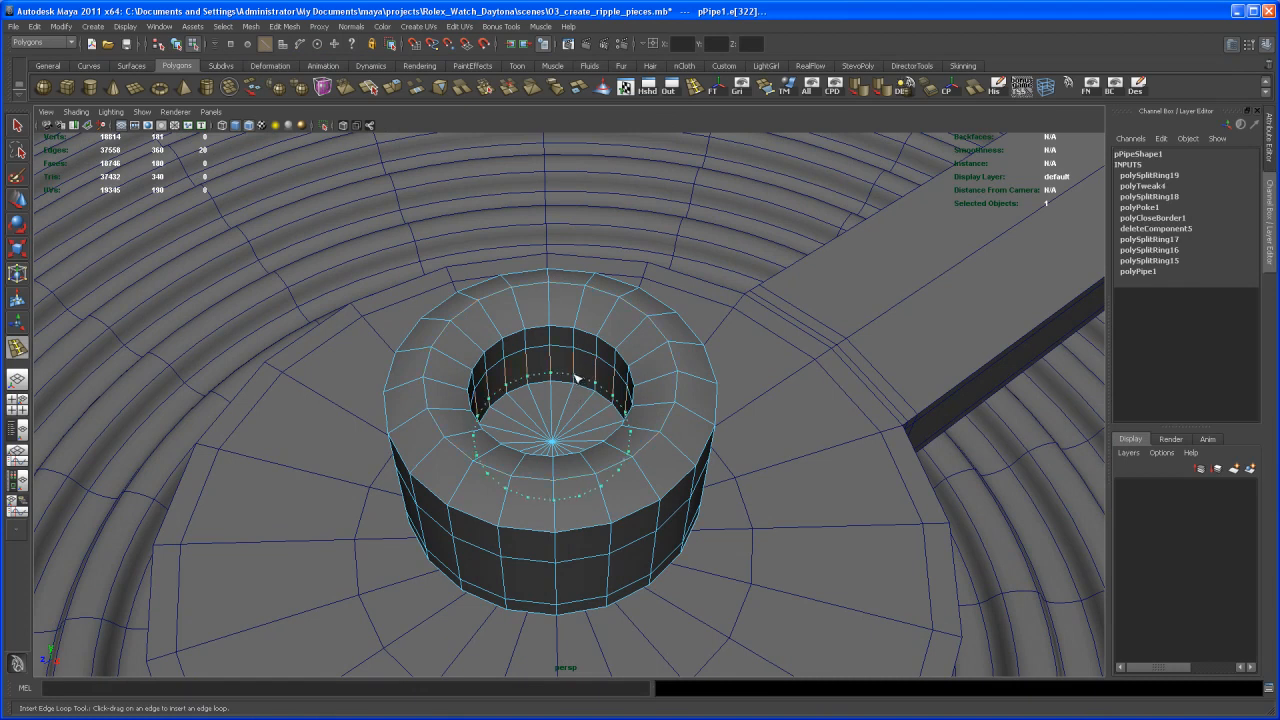
{"action": "left_click_drag", "start_coordinate": [576, 378], "coordinate": [581, 378]}
{"action": "key", "text": "3"}
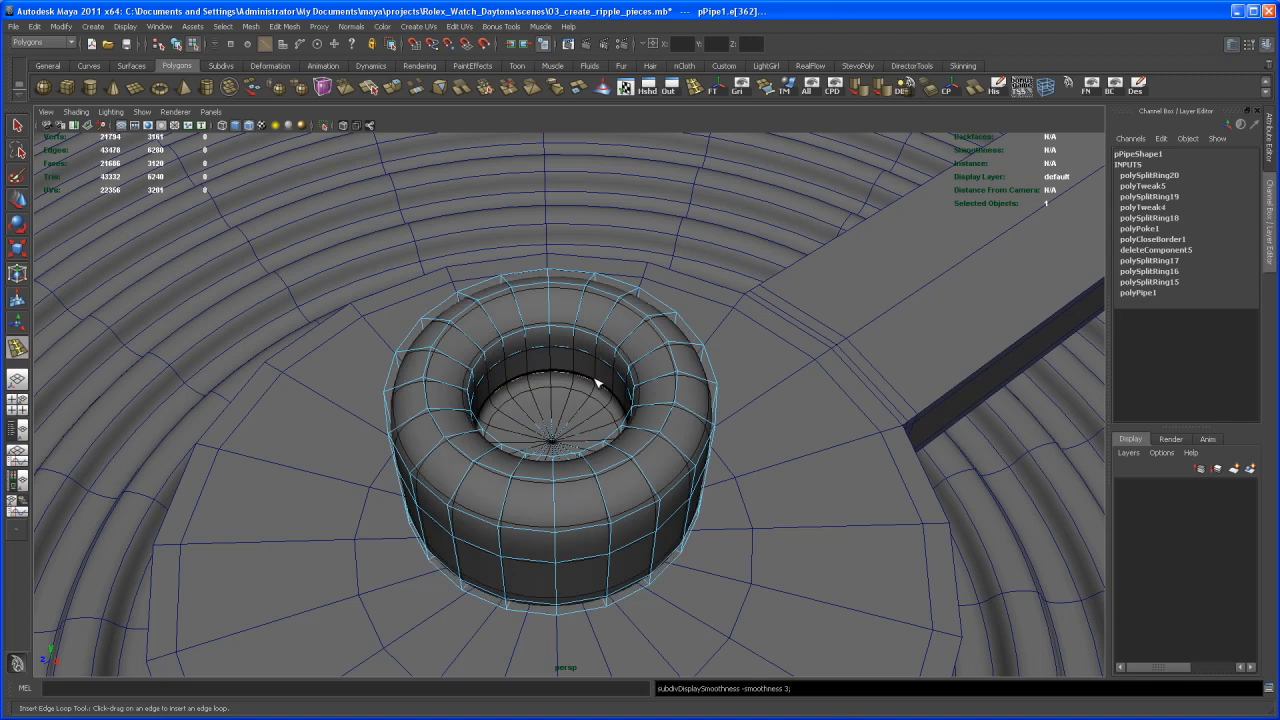
- Flatten the whole pipe cap to a Y scale of about 0.074 and seat it on the hand's hub at Translate Y 0.244
{"action": "key", "text": "q"}
{"action": "right_click_drag", "start_coordinate": [592, 383], "coordinate": [623, 363]}
{"action": "right_click_drag", "start_coordinate": [700, 354], "coordinate": [613, 383], "text": "alt"}
{"action": "left_click_drag", "start_coordinate": [613, 383], "coordinate": [575, 349], "text": "alt"}
{"action": "key", "text": "w"}
{"action": "key", "text": "r"}
{"action": "middle_click_drag", "start_coordinate": [563, 322], "coordinate": [561, 401]}
{"action": "key", "text": "w"}
{"action": "left_click_drag", "start_coordinate": [581, 433], "coordinate": [634, 385], "text": "alt"}
{"action": "scroll", "coordinate": [634, 385], "scroll_direction": "down", "scroll_amount": 5}
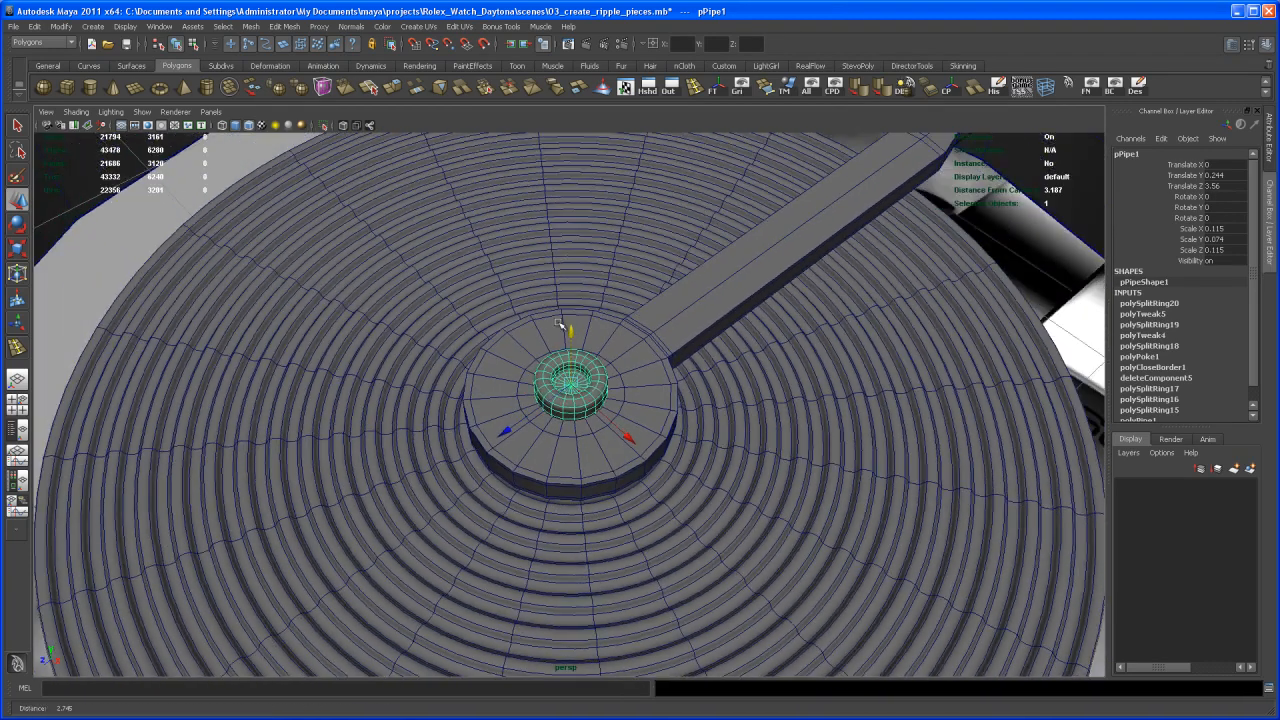
- Examine the sub-dials and the finished hand against the watch reference image
{"action": "key", "text": "q"}
{"action": "scroll", "coordinate": [729, 357], "scroll_direction": "down", "scroll_amount": 6}
{"action": "middle_click_drag", "start_coordinate": [636, 442], "coordinate": [680, 386], "text": "alt"}
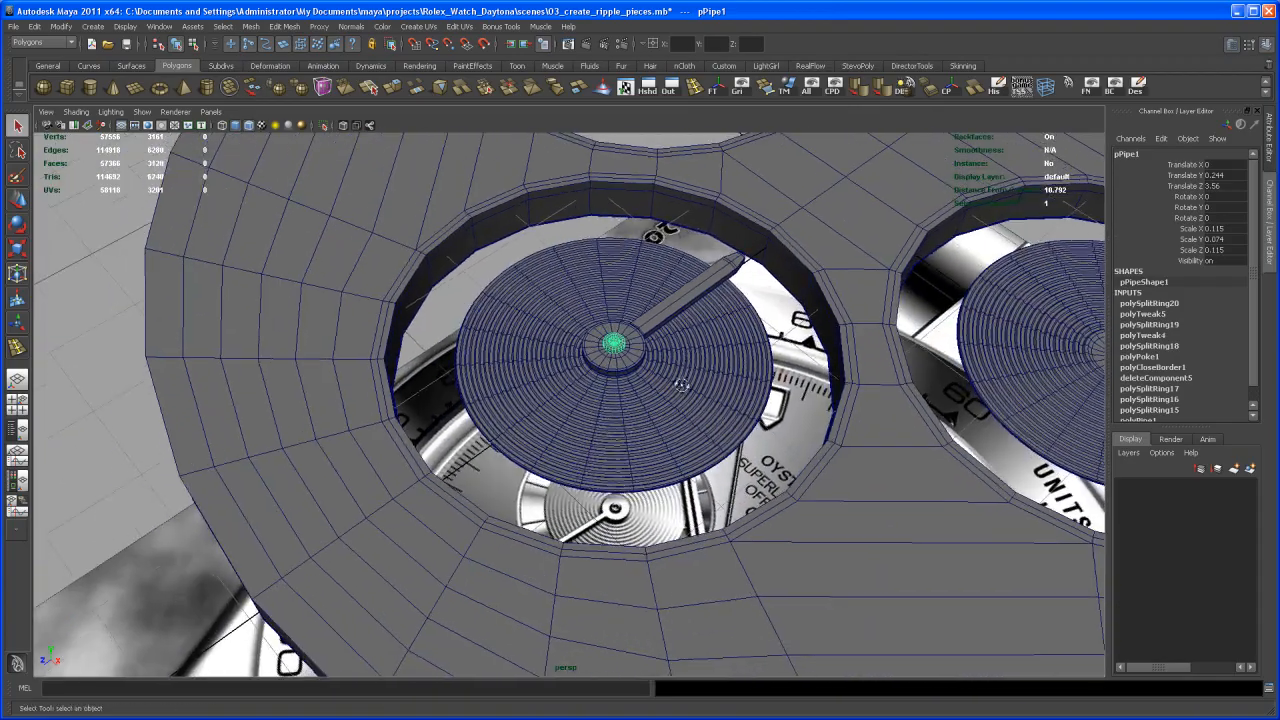
{"action": "left_click_drag", "start_coordinate": [680, 386], "coordinate": [750, 335], "text": "alt"}
{"action": "left_click", "coordinate": [752, 345]}
{"action": "right_click_drag", "start_coordinate": [752, 345], "coordinate": [690, 365], "text": "alt"}
{"action": "middle_click_drag", "start_coordinate": [713, 414], "coordinate": [733, 379], "text": "alt"}
{"action": "left_click_drag", "start_coordinate": [733, 379], "coordinate": [688, 463], "text": "alt"}
{"action": "right_click_drag", "start_coordinate": [688, 463], "coordinate": [658, 492], "text": "alt"}
{"action": "middle_click_drag", "start_coordinate": [658, 492], "coordinate": [680, 414], "text": "alt"}
{"action": "left_click_drag", "start_coordinate": [680, 414], "coordinate": [706, 403], "text": "alt"}
{"action": "middle_click_drag", "start_coordinate": [657, 509], "coordinate": [671, 430], "text": "alt"}
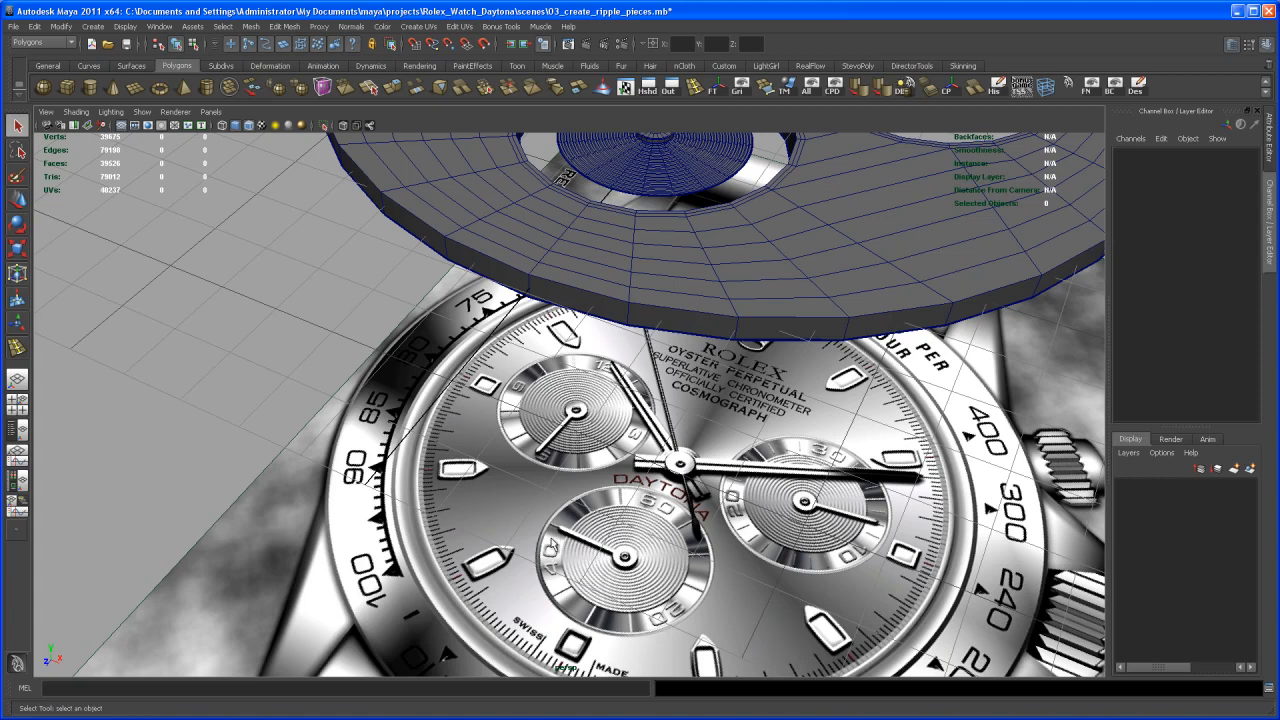
{"action": "middle_click_drag", "start_coordinate": [629, 472], "coordinate": [626, 562], "text": "alt"}
{"action": "right_click_drag", "start_coordinate": [690, 540], "coordinate": [674, 514], "text": "alt"}
{"action": "left_click_drag", "start_coordinate": [674, 514], "coordinate": [686, 463], "text": "alt"}
{"action": "middle_click_drag", "start_coordinate": [686, 463], "coordinate": [675, 499], "text": "alt"}
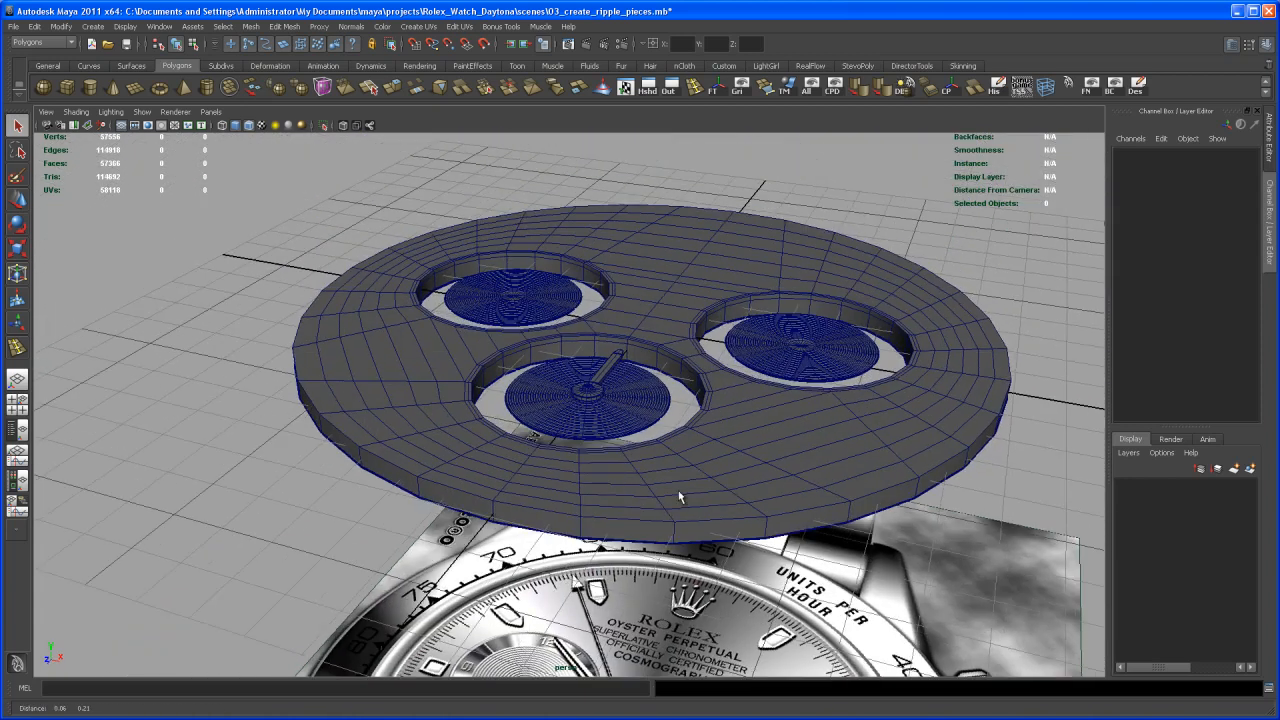
- Create a polygon cube, move it along Z to about 1.609 near the hand's tip, and scale it down to a small block
{"action": "left_click", "coordinate": [67, 87]}
{"action": "left_click_drag", "start_coordinate": [670, 356], "coordinate": [668, 388], "text": "alt"}
{"action": "right_click_drag", "start_coordinate": [668, 388], "coordinate": [670, 438], "text": "alt"}
{"action": "middle_click_drag", "start_coordinate": [670, 438], "coordinate": [627, 532], "text": "alt"}
{"action": "left_click_drag", "start_coordinate": [690, 431], "coordinate": [583, 486], "text": "alt"}
{"action": "key", "text": "w"}
{"action": "right_click_drag", "start_coordinate": [583, 486], "coordinate": [894, 554], "text": "alt"}
{"action": "middle_click_drag", "start_coordinate": [894, 554], "coordinate": [722, 484], "text": "alt"}
{"action": "mouse_move", "coordinate": [722, 484]}
{"action": "right_mouse_down", "text": "alt"}
{"action": "mouse_move", "coordinate": [737, 506]}
{"action": "mouse_move", "coordinate": [721, 490]}
{"action": "right_mouse_up", "text": "alt"}
{"action": "key", "text": "r"}
{"action": "left_click_drag", "start_coordinate": [692, 459], "coordinate": [579, 537]}
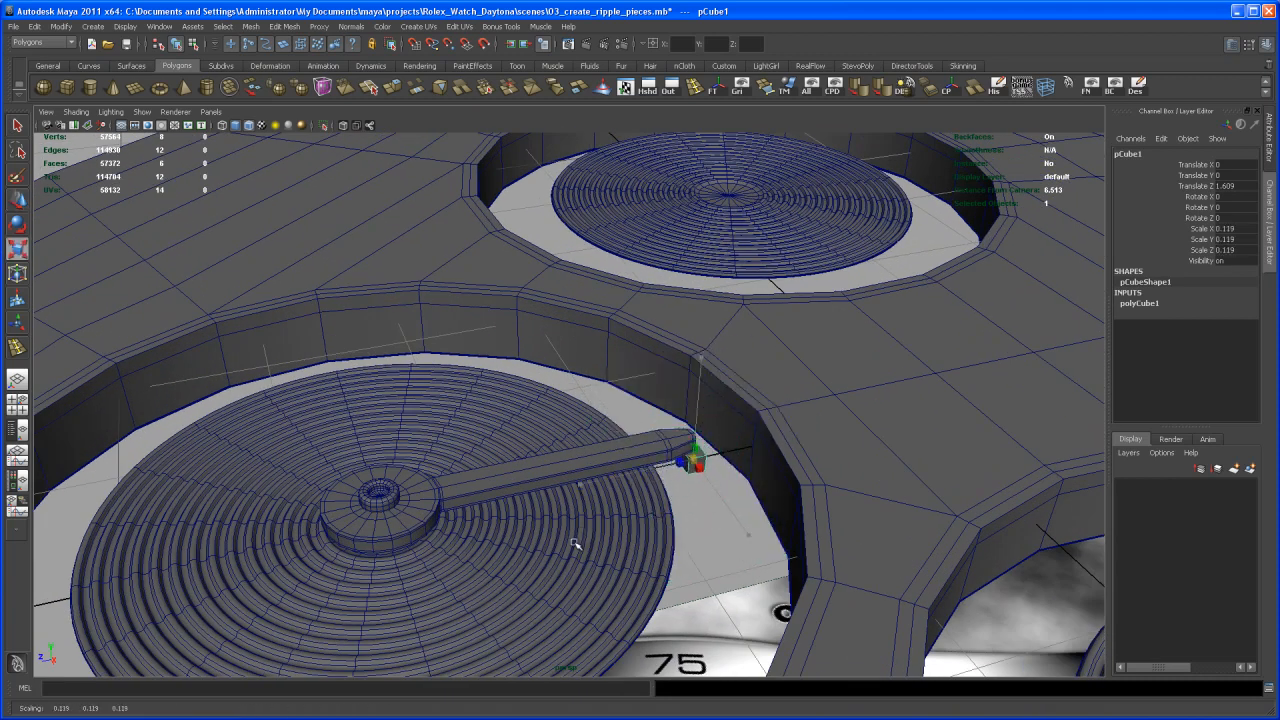
- Stretch the small cube lengthwise to a Z scale of about 0.476
{"action": "left_click", "coordinate": [578, 494]}
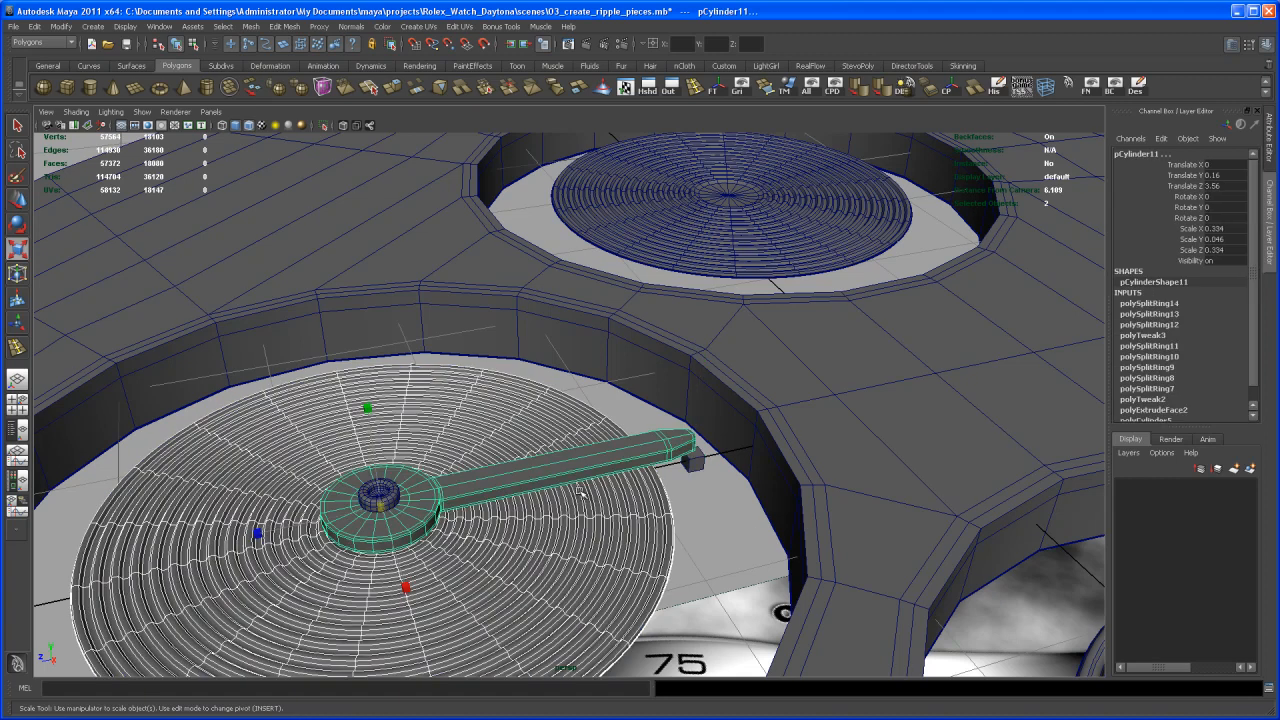
{"action": "key", "text": "ctrl+z"}
{"action": "left_click_drag", "start_coordinate": [584, 484], "coordinate": [458, 500]}
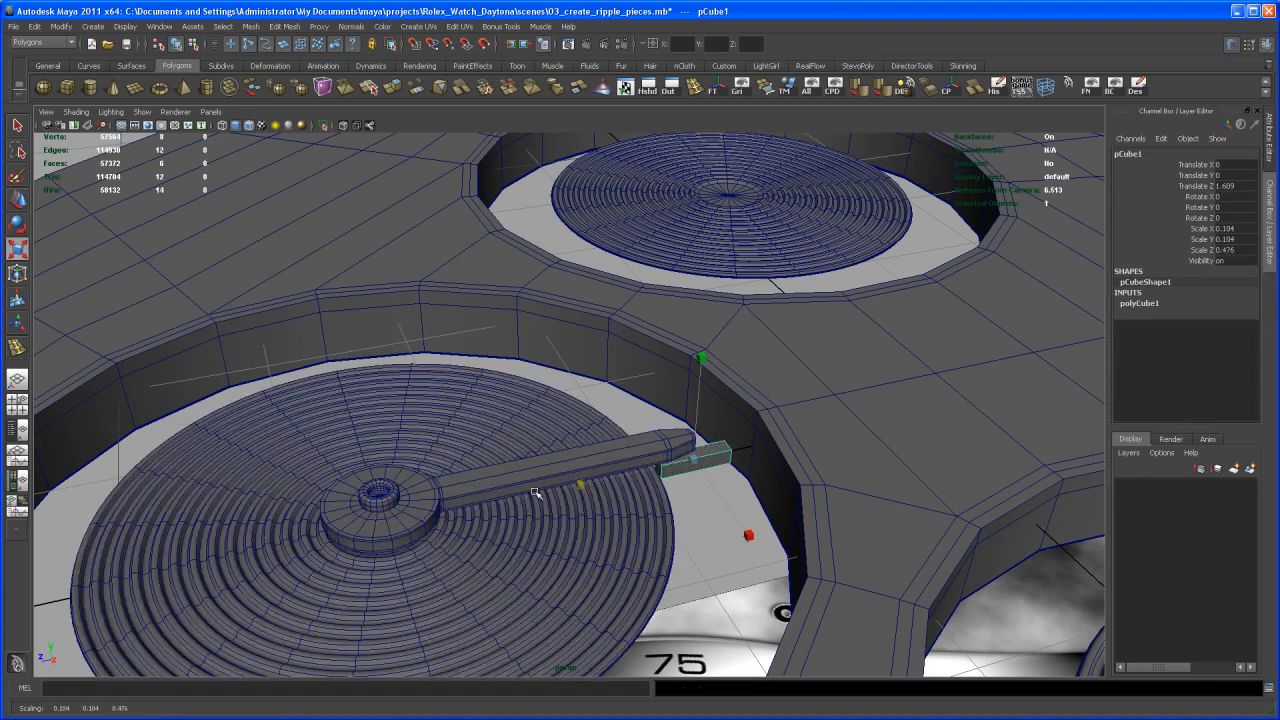
{"action": "key", "text": "e"}
{"action": "key", "text": "w"}
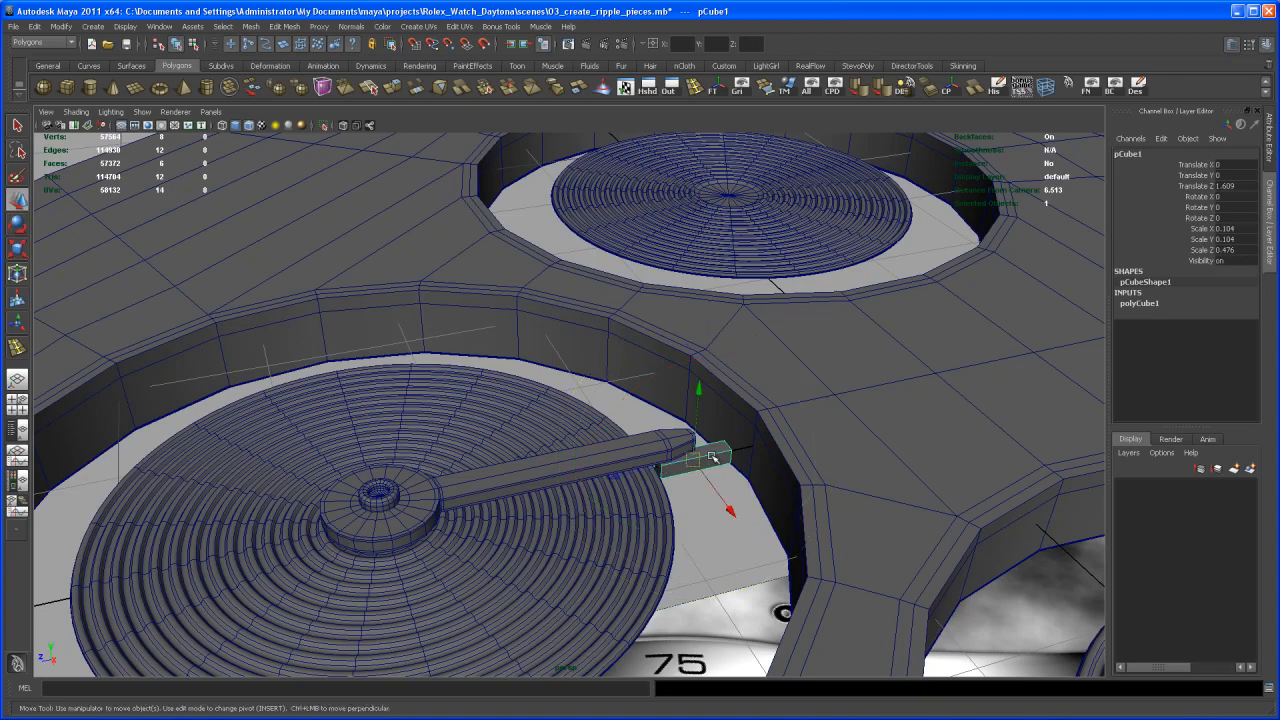
- In the top view, fit the cube across the sub-dial's numeral ring at Translate Z 1.551 with a Z scale of about 0.762
{"action": "key", "text": "space"}
{"action": "middle_click_drag", "start_coordinate": [563, 194], "coordinate": [638, 467], "text": "alt"}
{"action": "left_click_drag", "start_coordinate": [591, 561], "coordinate": [589, 648]}
{"action": "key", "text": "r"}
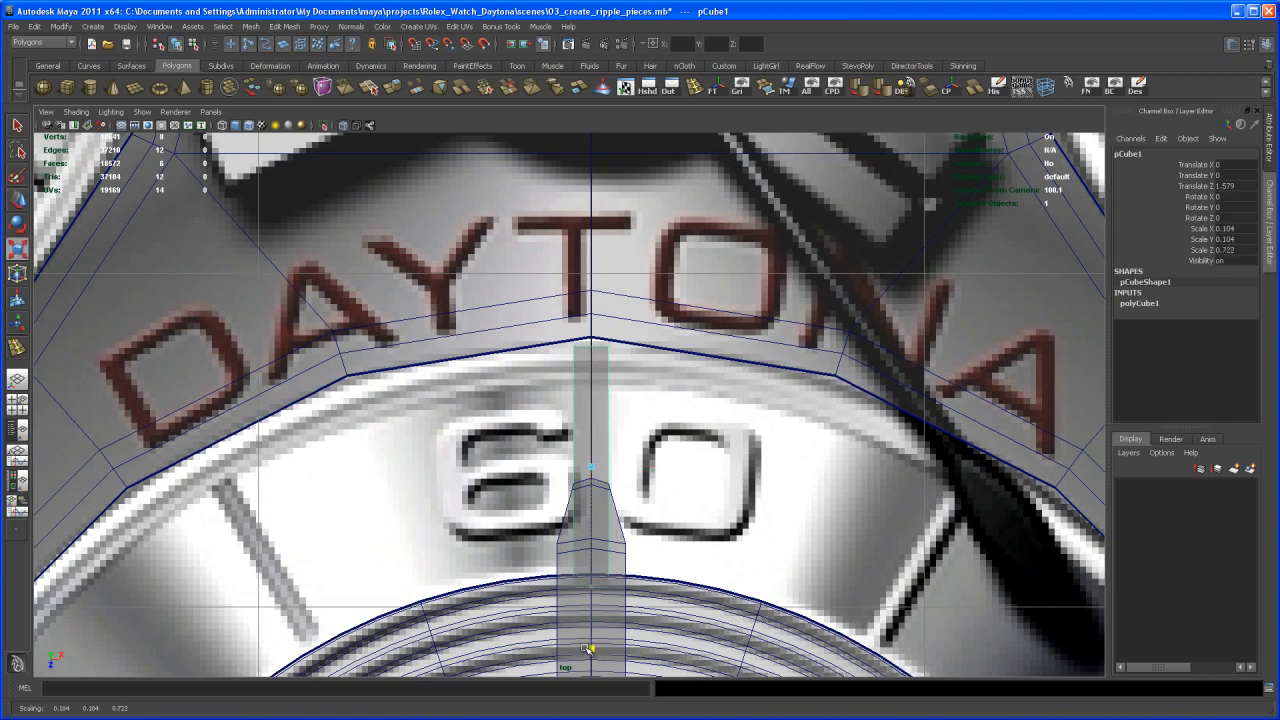
{"action": "key", "text": "w"}
{"action": "left_click_drag", "start_coordinate": [590, 550], "coordinate": [593, 580]}
{"action": "key", "text": "r"}
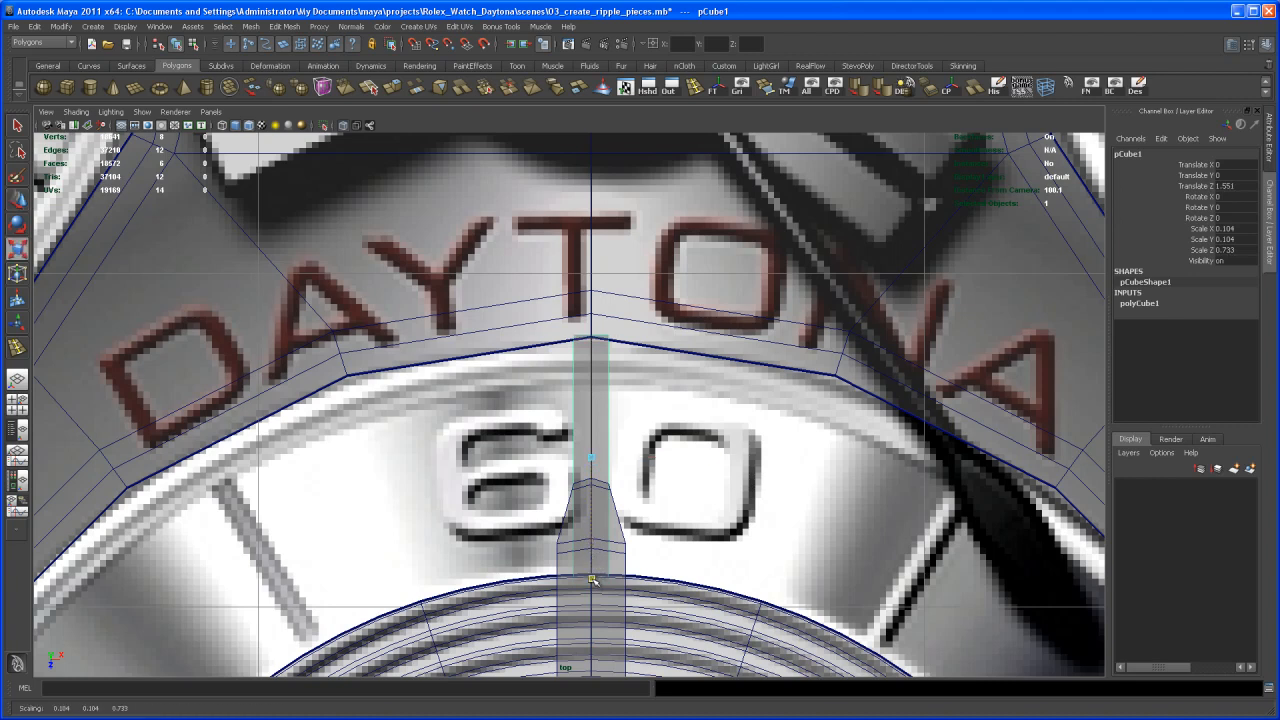
{"action": "key", "text": "space"}
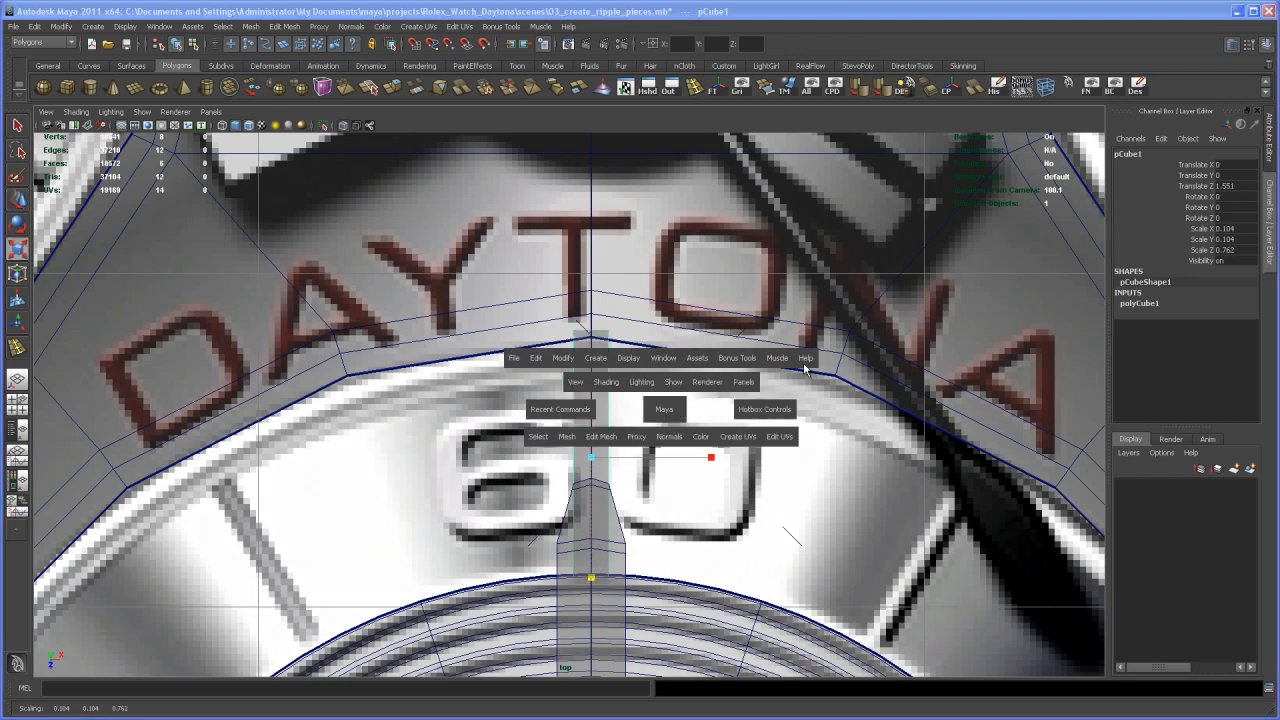
{"action": "key", "text": "space"}
- Preview the main dial plate smoothed in the perspective view and reselect the cube
{"action": "left_click_drag", "start_coordinate": [857, 435], "coordinate": [856, 418], "text": "alt"}
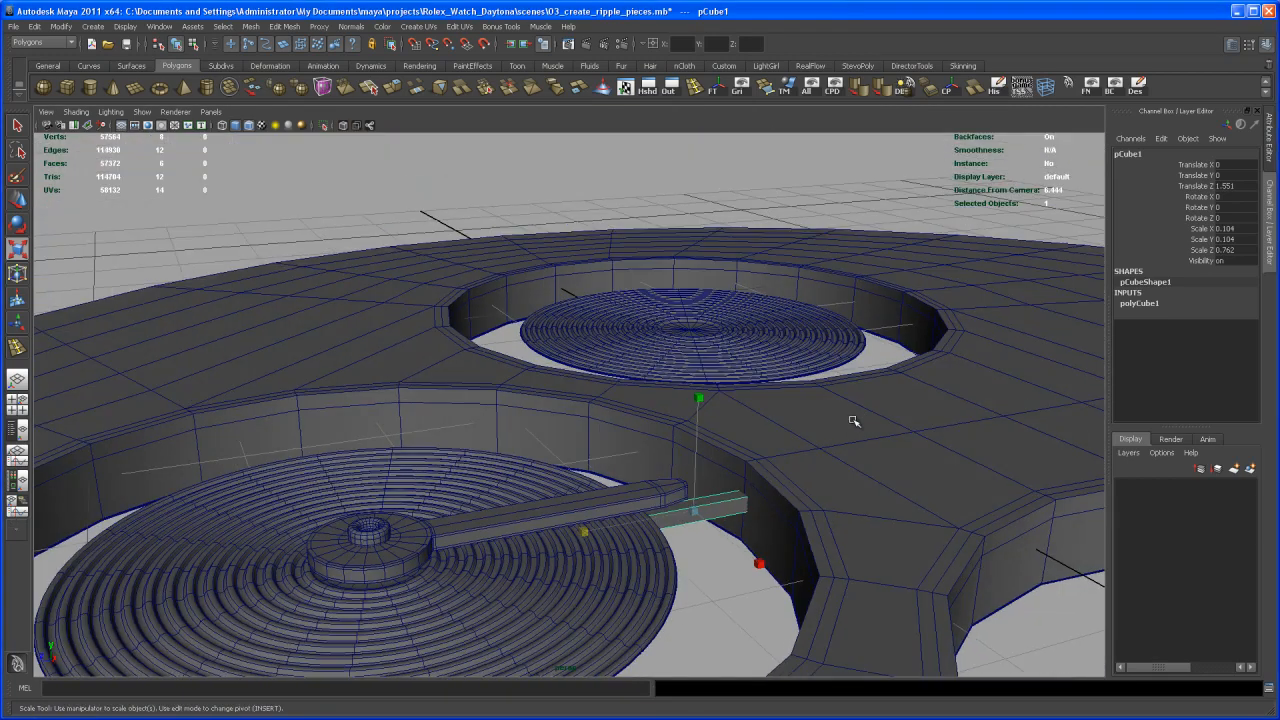
{"action": "middle_click_drag", "start_coordinate": [827, 457], "coordinate": [843, 383], "text": "alt"}
{"action": "key", "text": "q"}
{"action": "left_click", "coordinate": [869, 413]}
{"action": "left_click_drag", "start_coordinate": [870, 408], "coordinate": [889, 396], "text": "alt"}
{"action": "key", "text": "3"}
{"action": "left_click", "coordinate": [763, 491]}
{"action": "left_click_drag", "start_coordinate": [763, 490], "coordinate": [811, 494], "text": "alt"}
{"action": "left_click", "coordinate": [805, 434]}
- Thin the cube to a Y scale of about 0.052 and raise it to Translate Y 0.029
{"action": "middle_click_drag", "start_coordinate": [812, 494], "coordinate": [603, 477], "text": "alt"}
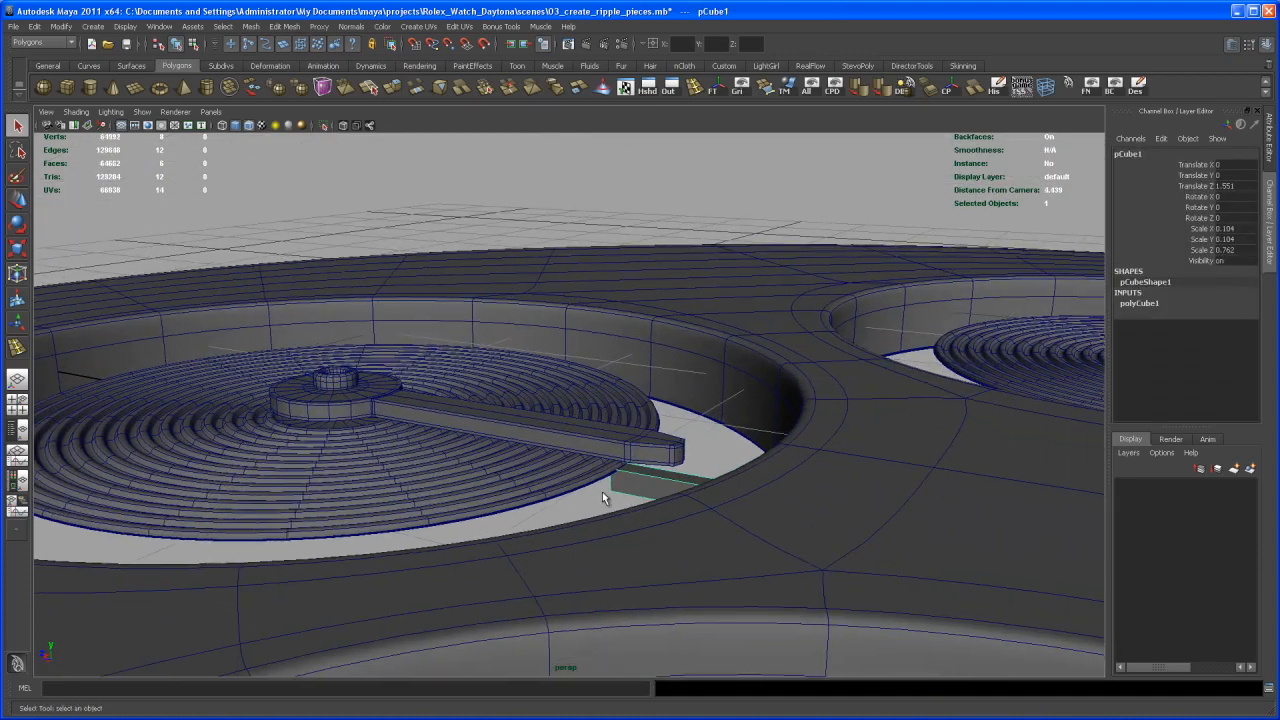
{"action": "left_click_drag", "start_coordinate": [603, 477], "coordinate": [631, 509], "text": "alt"}
{"action": "right_click_drag", "start_coordinate": [631, 509], "coordinate": [694, 511], "text": "alt"}
{"action": "left_click_drag", "start_coordinate": [694, 511], "coordinate": [708, 510], "text": "alt"}
{"action": "right_click_drag", "start_coordinate": [708, 510], "coordinate": [725, 518], "text": "alt"}
{"action": "middle_click_drag", "start_coordinate": [725, 518], "coordinate": [705, 486], "text": "alt"}
{"action": "right_click_drag", "start_coordinate": [705, 486], "coordinate": [714, 497], "text": "alt"}
{"action": "middle_click_drag", "start_coordinate": [714, 497], "coordinate": [704, 463], "text": "alt"}
{"action": "left_click_drag", "start_coordinate": [704, 463], "coordinate": [718, 467], "text": "alt"}
{"action": "key", "text": "r"}
{"action": "left_click_drag", "start_coordinate": [716, 320], "coordinate": [713, 387]}
{"action": "key", "text": "w"}
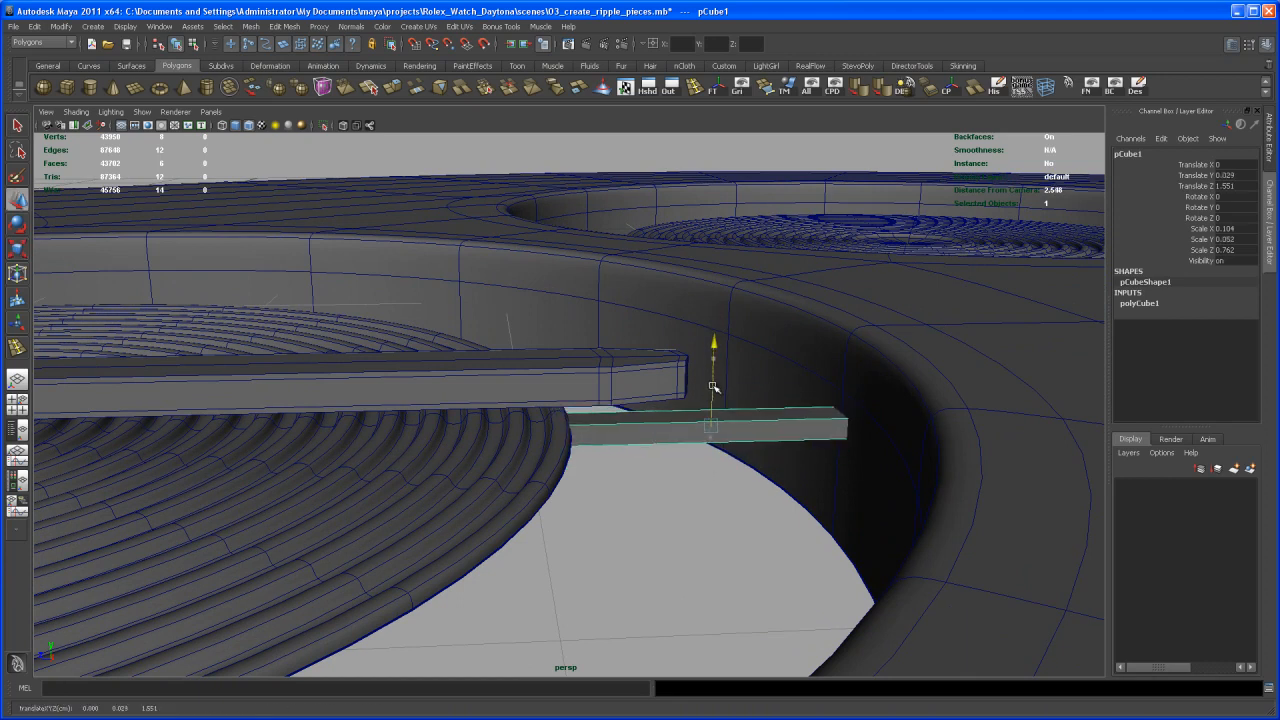
- In the top view, narrow the cube to an X scale of about 0.056
{"action": "key", "text": "space"}
{"action": "key", "text": "space"}
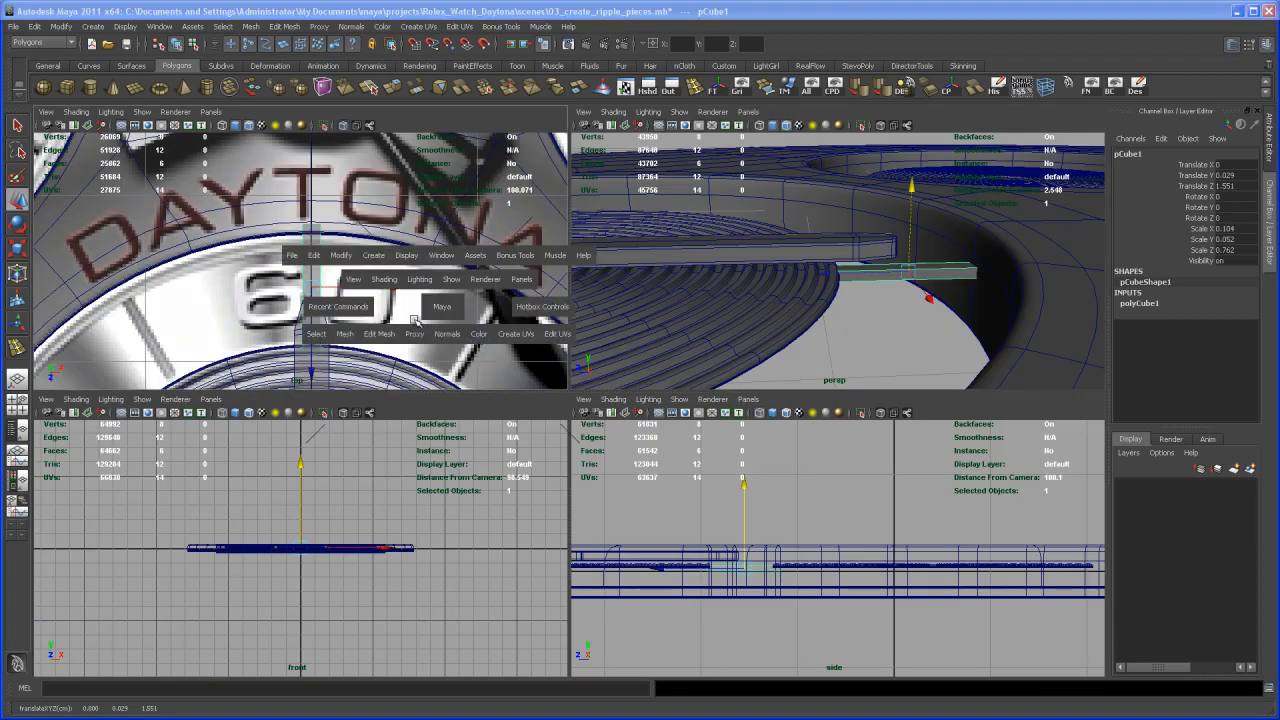
{"action": "middle_click_drag", "start_coordinate": [534, 378], "coordinate": [516, 282], "text": "alt"}
{"action": "right_click_drag", "start_coordinate": [516, 282], "coordinate": [581, 366], "text": "alt"}
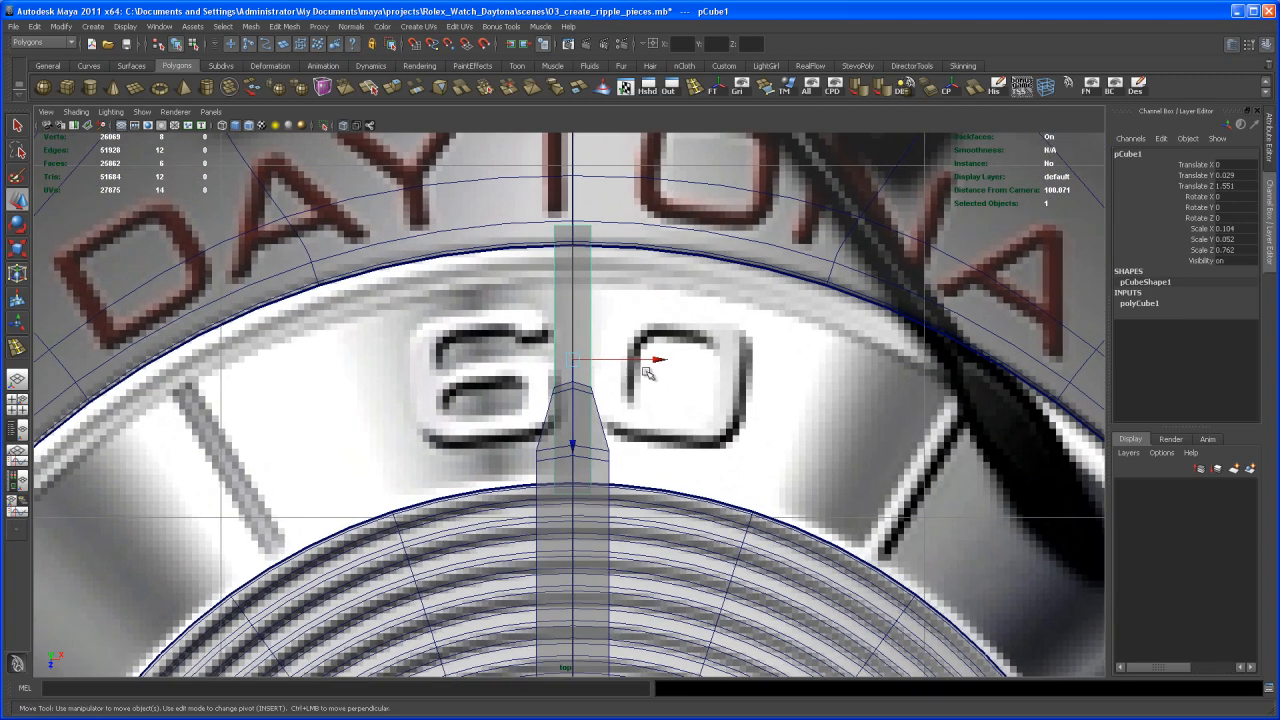
{"action": "key", "text": "r"}
{"action": "left_click_drag", "start_coordinate": [689, 366], "coordinate": [637, 360]}
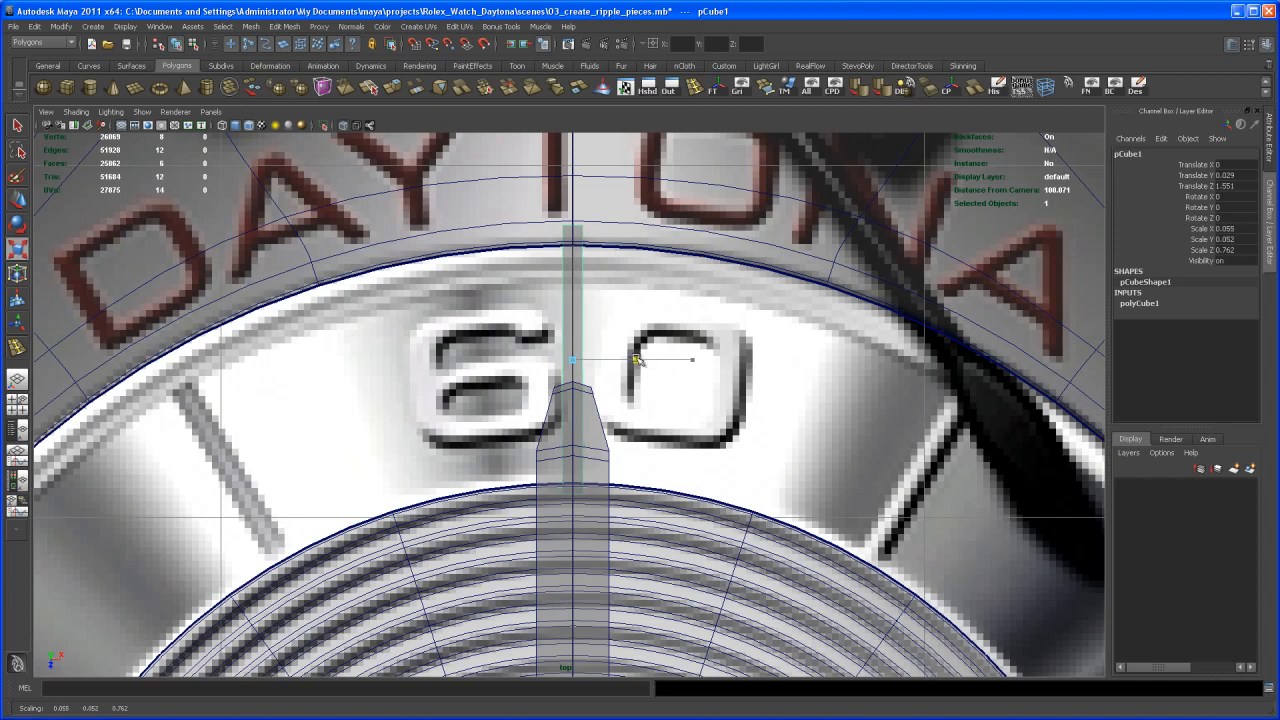
- Preview the cube smoothed in the perspective view and insert an edge loop close to each of its two ends
{"action": "key", "text": "space"}
{"action": "key", "text": "space"}
{"action": "left_click_drag", "start_coordinate": [800, 370], "coordinate": [760, 463], "text": "alt"}
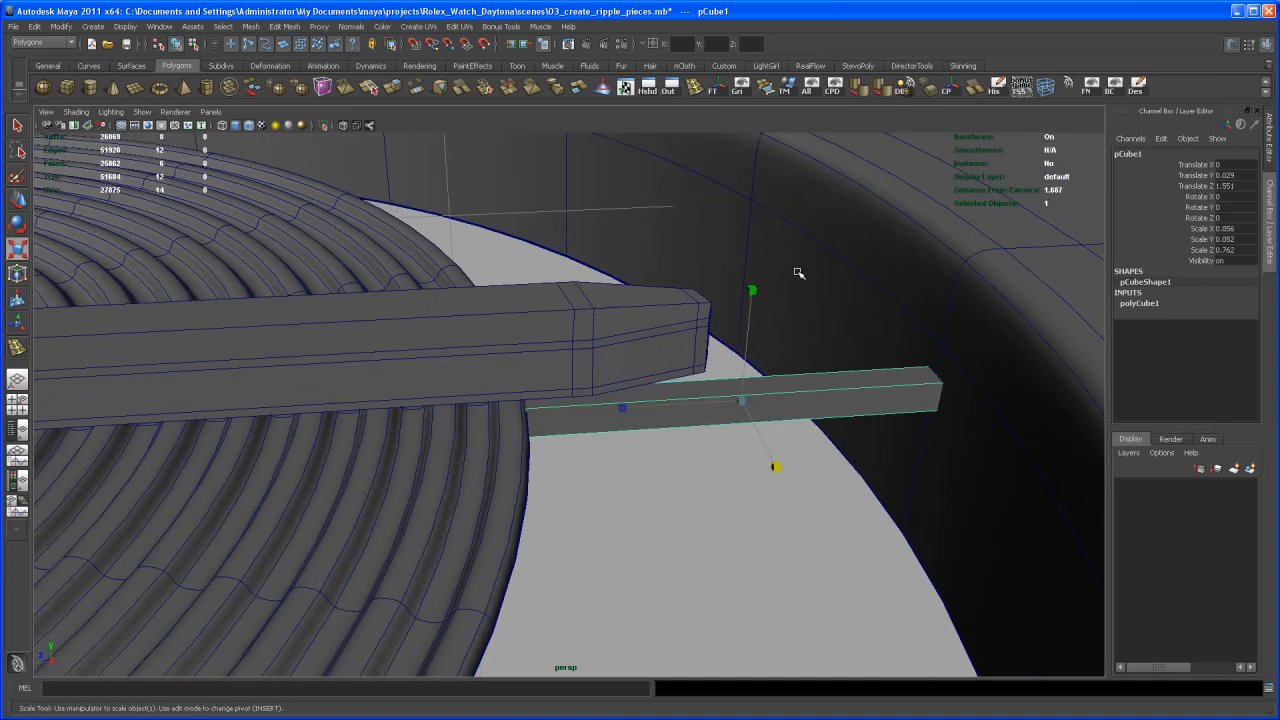
{"action": "key", "text": "3"}
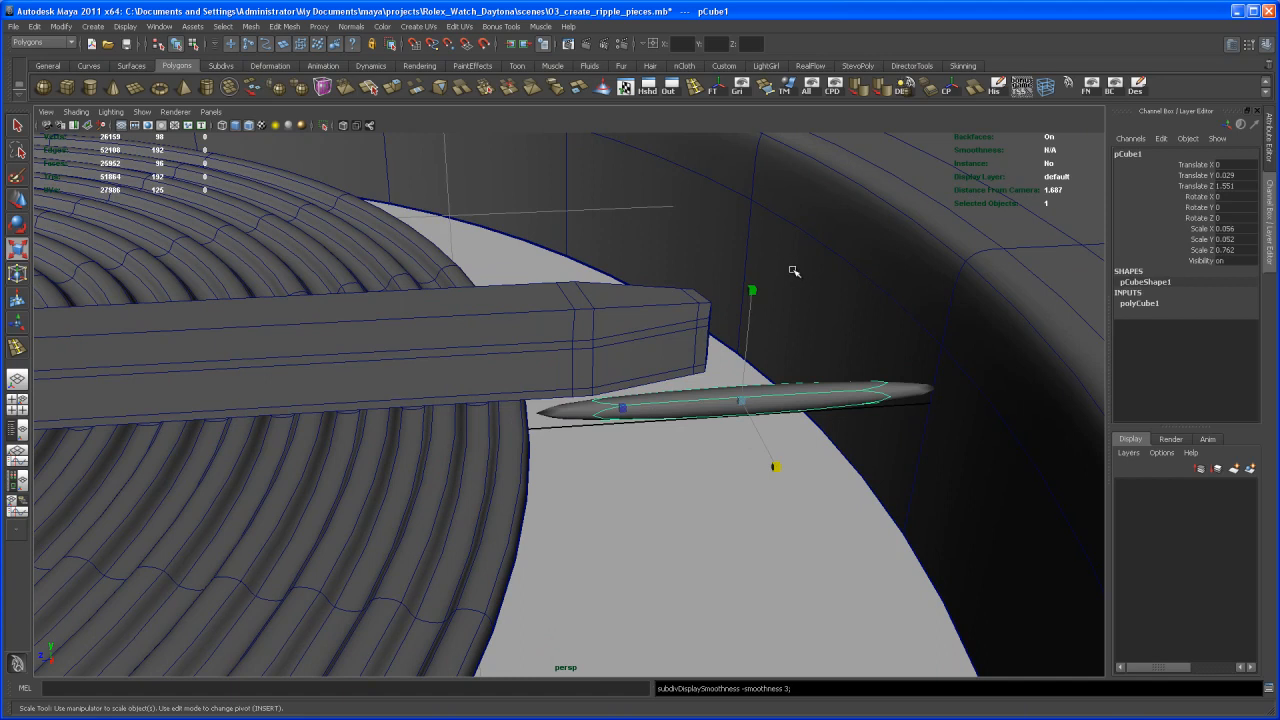
{"action": "left_click", "coordinate": [694, 88]}
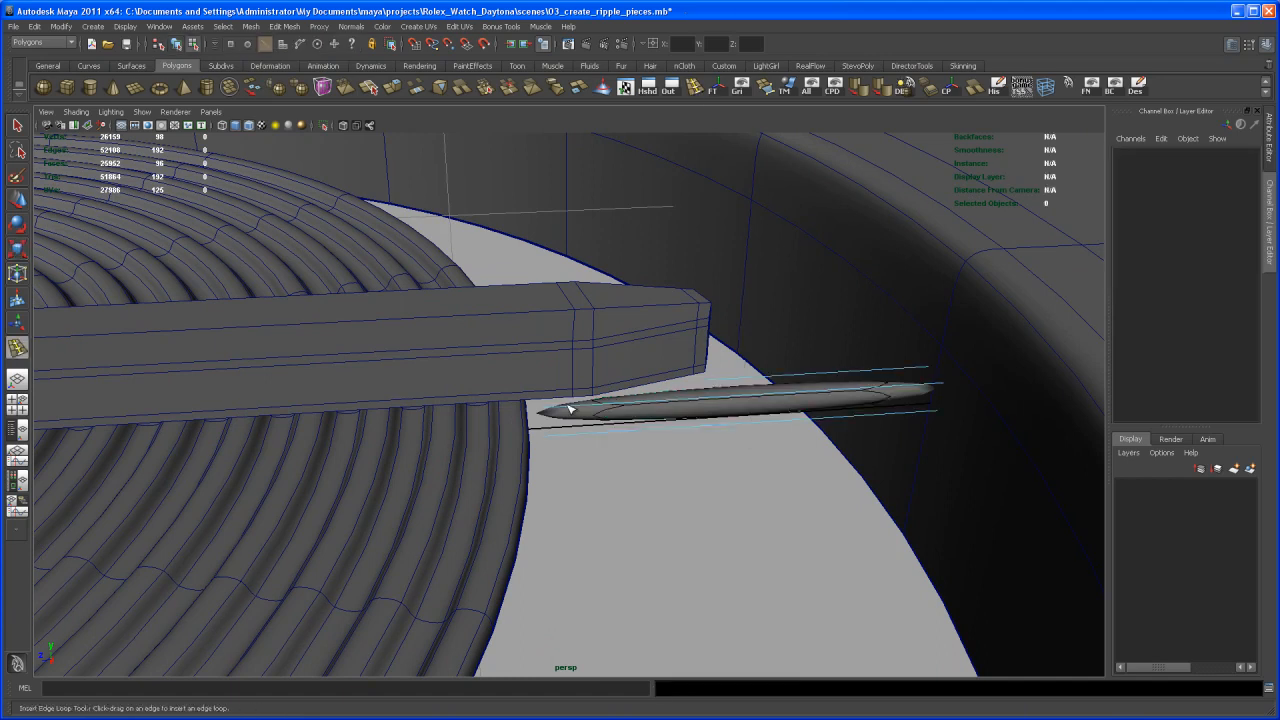
{"action": "left_click_drag", "start_coordinate": [562, 408], "coordinate": [526, 419]}
{"action": "left_click_drag", "start_coordinate": [890, 386], "coordinate": [956, 400]}
- In wireframe, insert a lengthwise edge loop through the bar's width and set its split type to Multi with 2 divisions
{"action": "left_click_drag", "start_coordinate": [871, 429], "coordinate": [590, 543], "text": "alt"}
{"action": "key", "text": "4"}
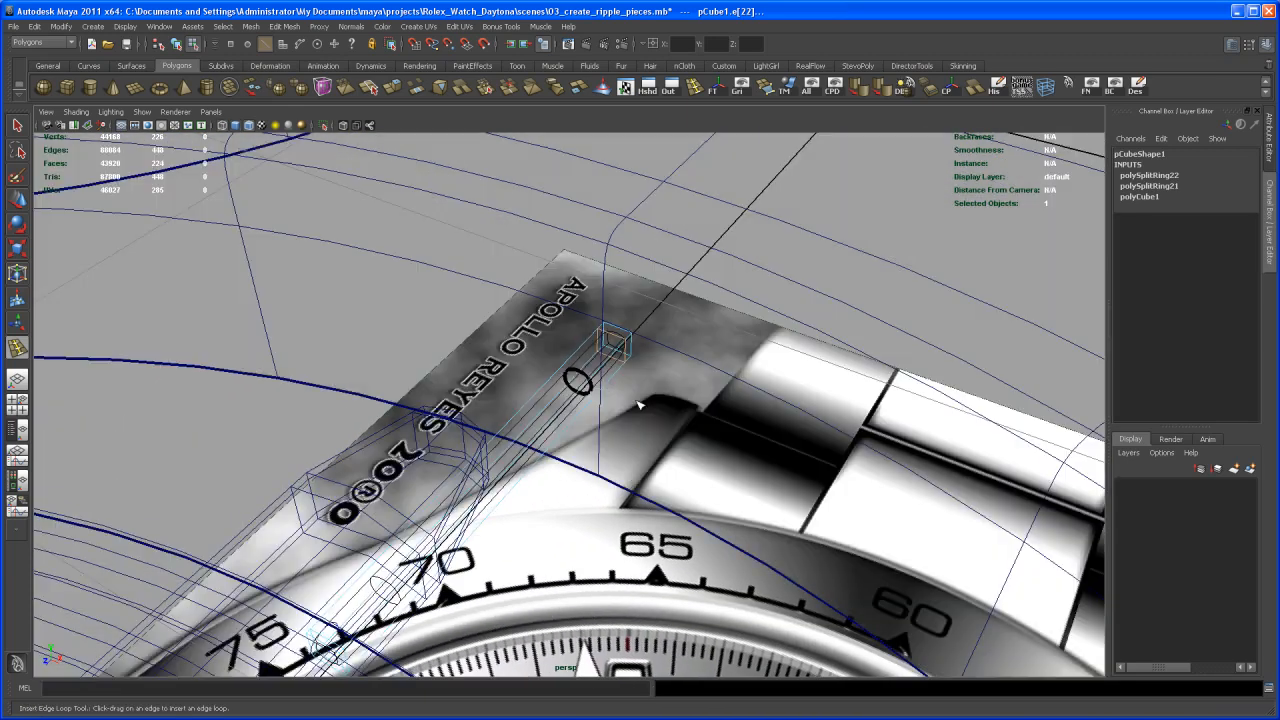
{"action": "key", "text": "q"}
{"action": "key", "text": "1"}
{"action": "right_click_drag", "start_coordinate": [612, 338], "coordinate": [614, 303]}
{"action": "left_click", "coordinate": [616, 340]}
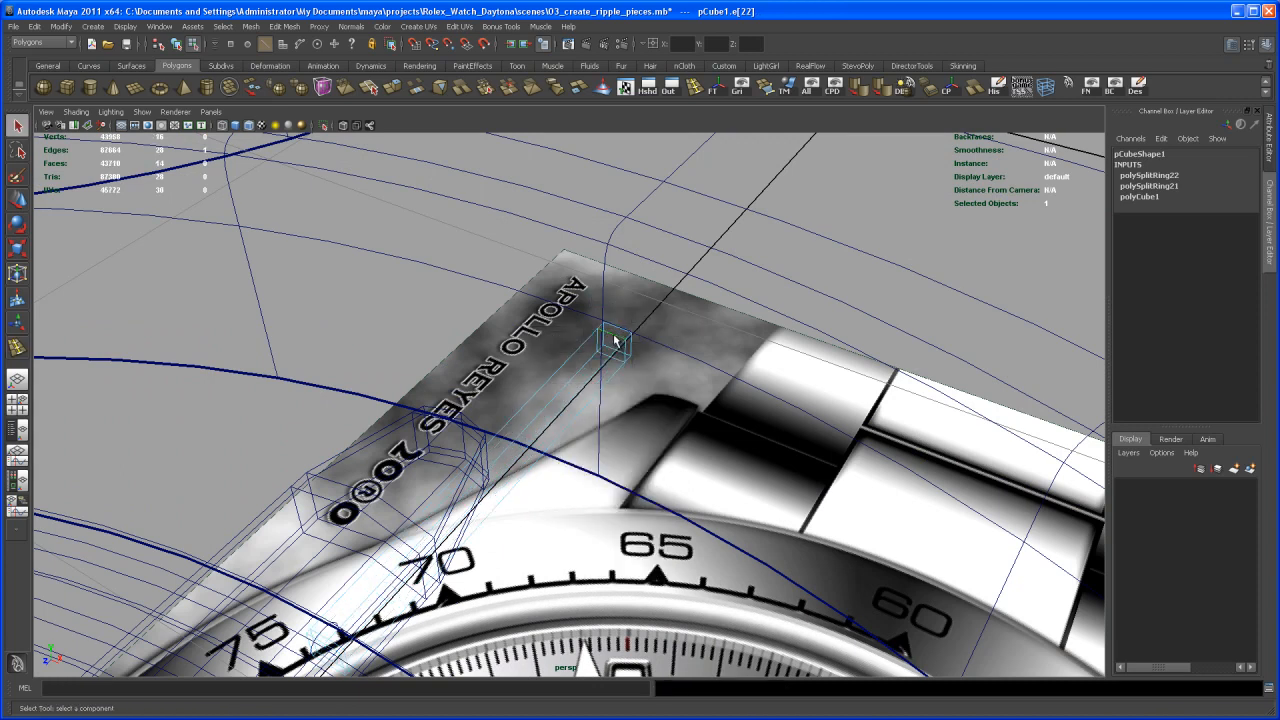
{"action": "right_click_drag", "start_coordinate": [614, 336], "coordinate": [622, 377], "text": "shift"}
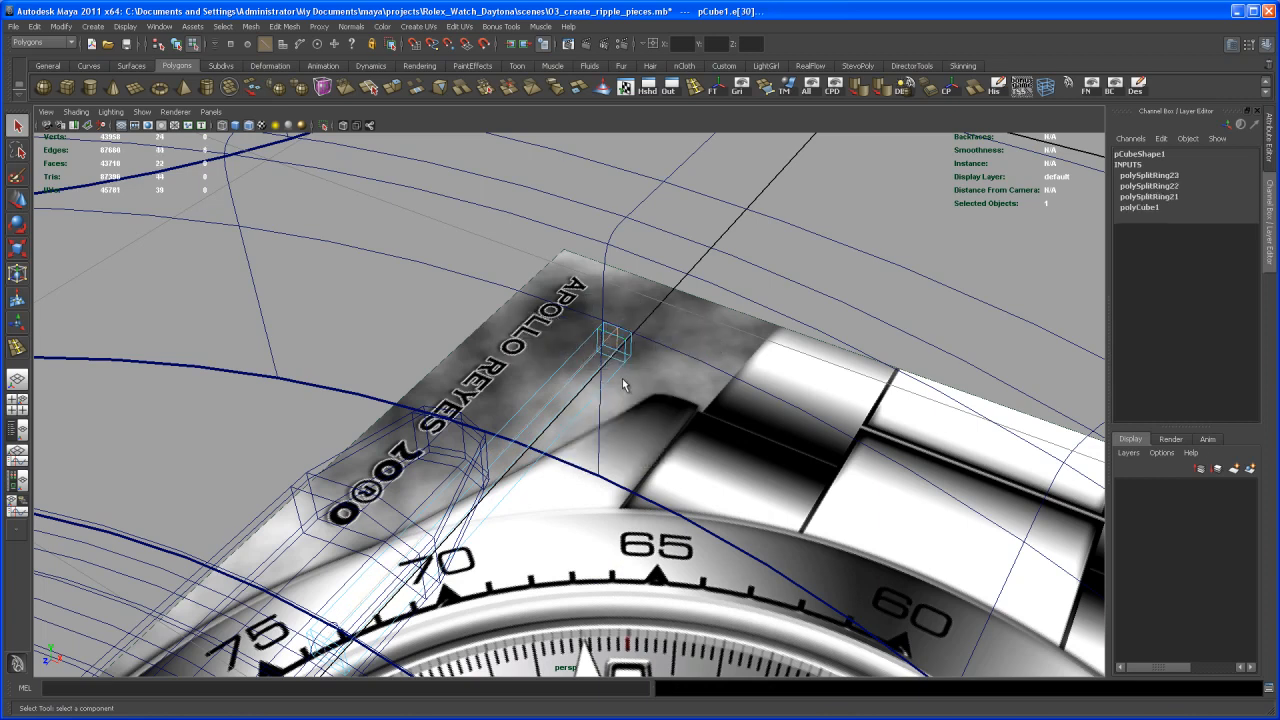
{"action": "left_click", "coordinate": [1171, 177]}
{"action": "left_click", "coordinate": [1232, 218]}
{"action": "left_click", "coordinate": [1241, 260]}
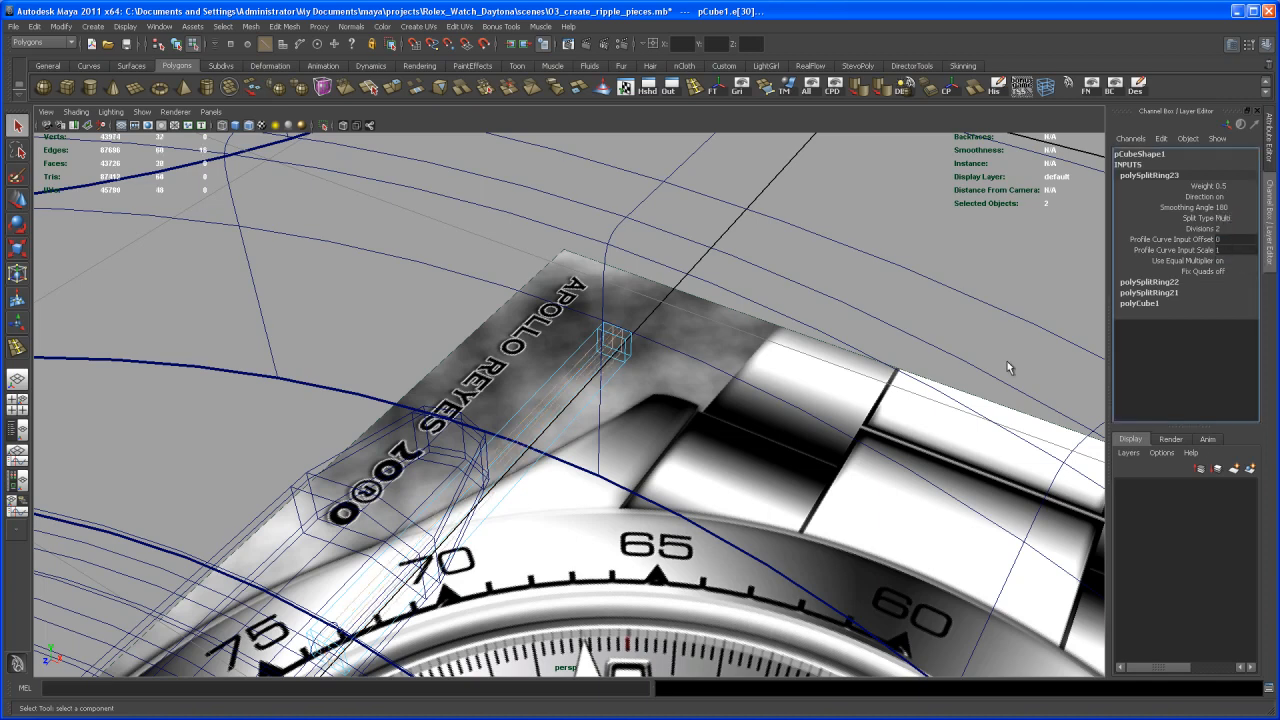
- Scale the two lengthwise loops apart along X towards the bar's side edges in shaded display
{"action": "middle_click_drag", "start_coordinate": [698, 521], "coordinate": [780, 447], "text": "alt"}
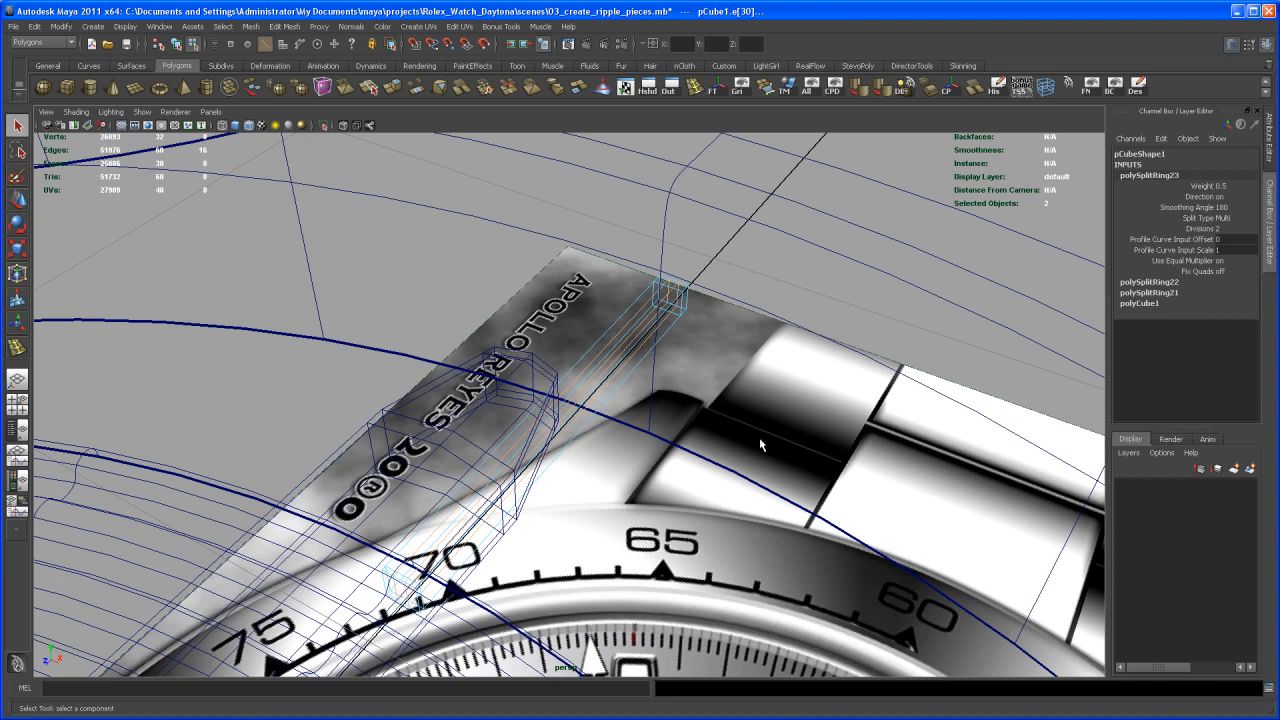
{"action": "key", "text": "5"}
{"action": "key", "text": "3"}
{"action": "left_click_drag", "start_coordinate": [681, 472], "coordinate": [677, 446], "text": "alt"}
{"action": "key", "text": "1"}
{"action": "key", "text": "r"}
{"action": "left_click_drag", "start_coordinate": [482, 446], "coordinate": [376, 391], "text": "alt"}
- Insert a lengthwise edge loop around the bar's side faces and set its split type to Multi with 2 divisions
{"action": "left_click_drag", "start_coordinate": [680, 480], "coordinate": [546, 397], "text": "alt"}
{"action": "right_click_drag", "start_coordinate": [546, 397], "coordinate": [714, 458], "text": "alt"}
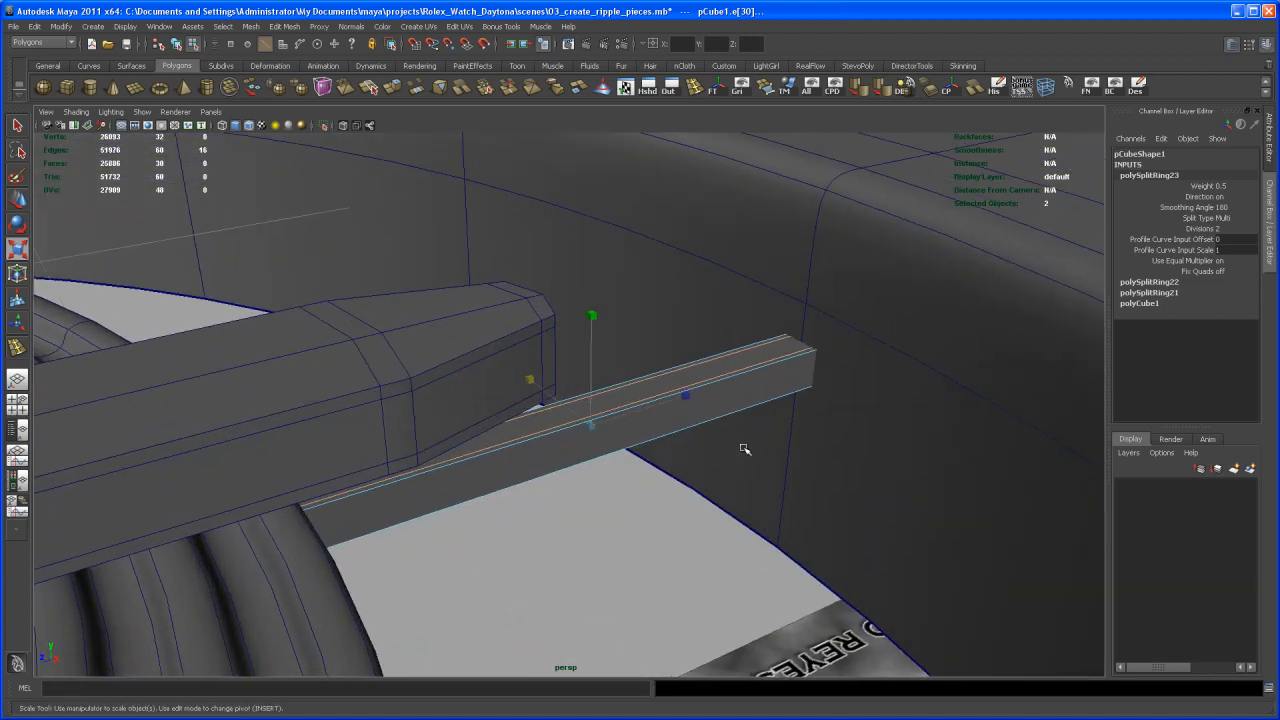
{"action": "middle_click_drag", "start_coordinate": [714, 458], "coordinate": [583, 500], "text": "alt"}
{"action": "left_click_drag", "start_coordinate": [624, 493], "coordinate": [676, 410], "text": "alt"}
{"action": "middle_click_drag", "start_coordinate": [676, 410], "coordinate": [622, 475], "text": "alt"}
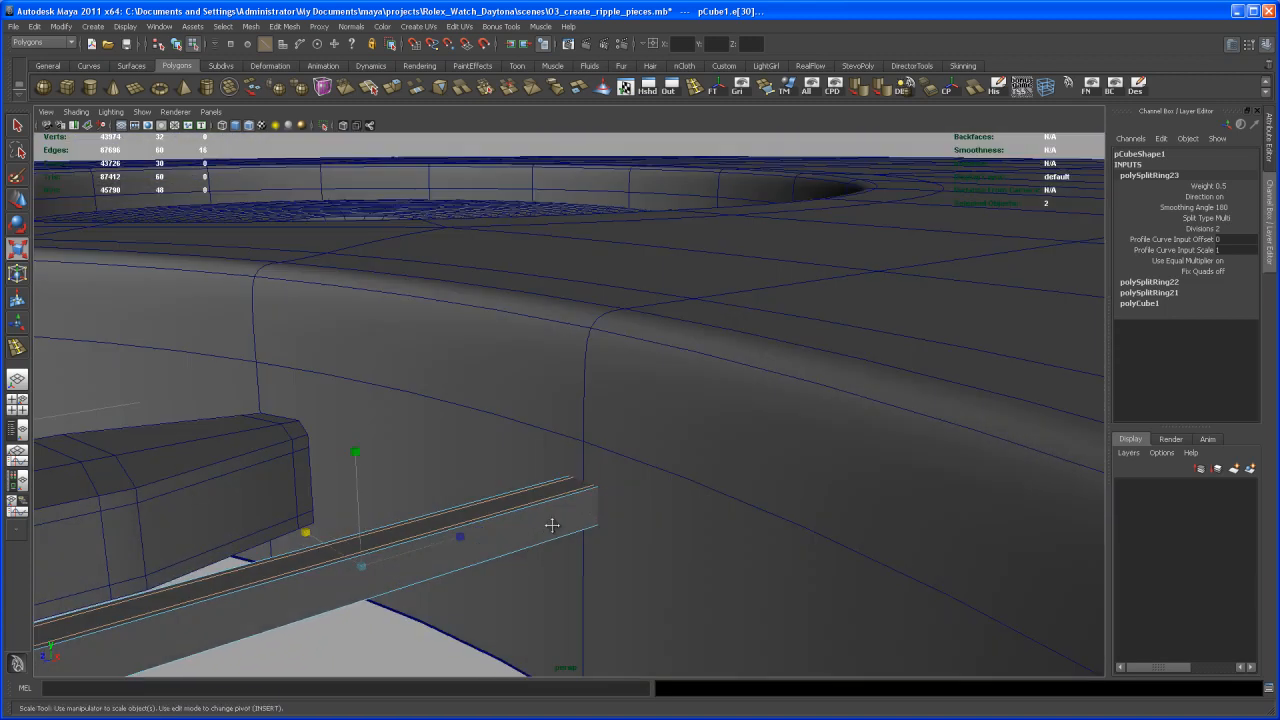
{"action": "middle_click_drag", "start_coordinate": [541, 536], "coordinate": [651, 495], "text": "alt"}
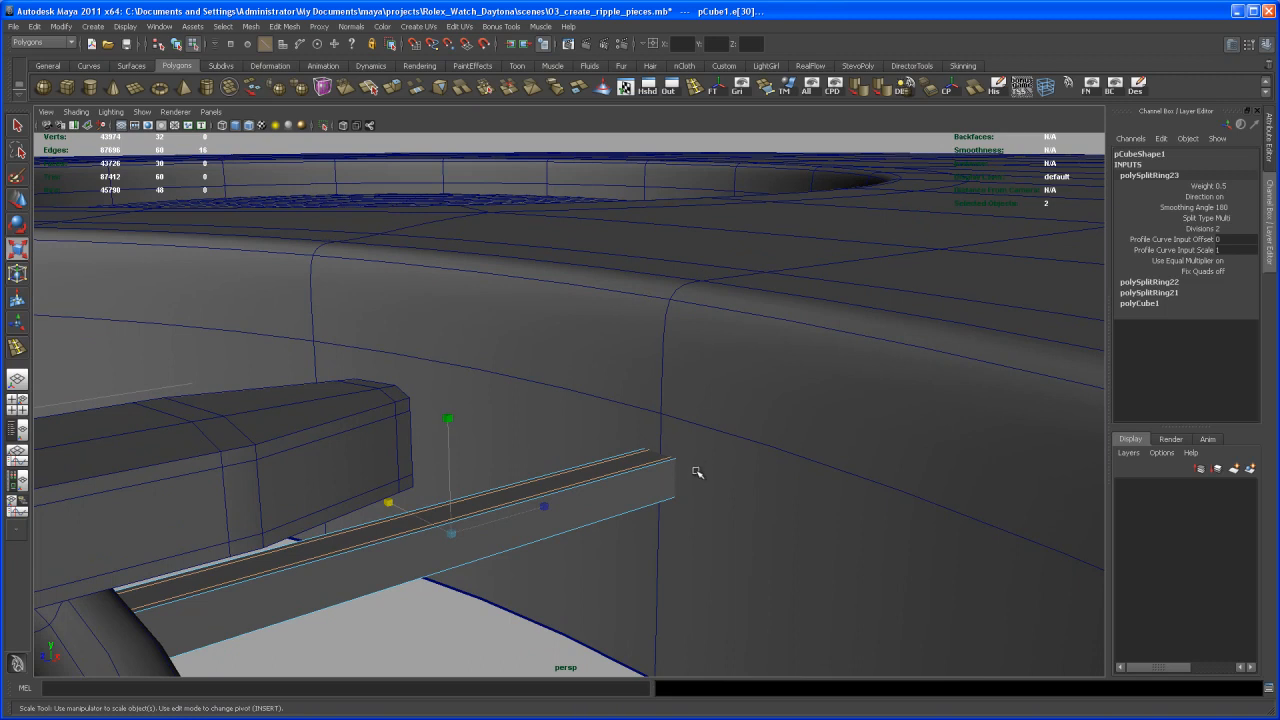
{"action": "key", "text": "4"}
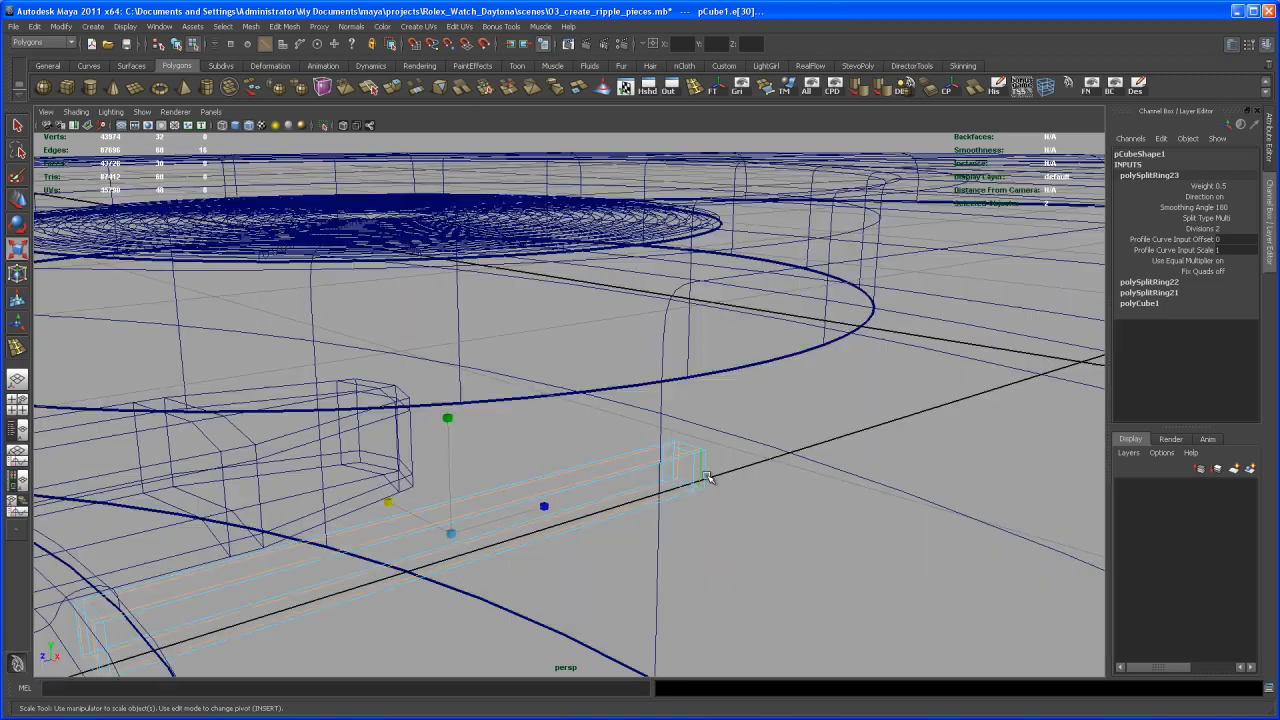
{"action": "left_click", "coordinate": [694, 474]}
{"action": "right_click_drag", "start_coordinate": [694, 470], "coordinate": [705, 497], "text": "shift"}
{"action": "left_click", "coordinate": [1160, 175]}
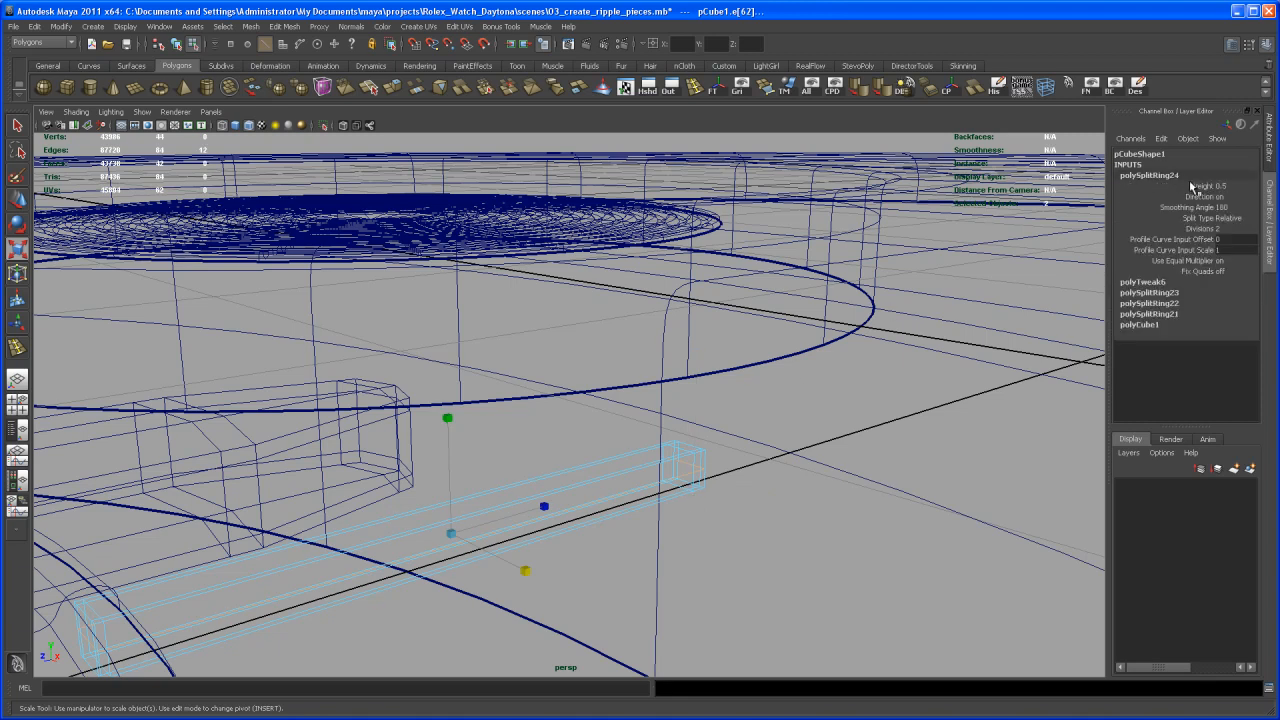
{"action": "left_click", "coordinate": [1234, 221]}
{"action": "left_click", "coordinate": [1241, 256]}
- Scale the side loops apart vertically towards the bar's upper and lower edges and preview the bar smoothed
{"action": "middle_click_drag", "start_coordinate": [591, 549], "coordinate": [704, 519], "text": "alt"}
{"action": "key", "text": "5"}
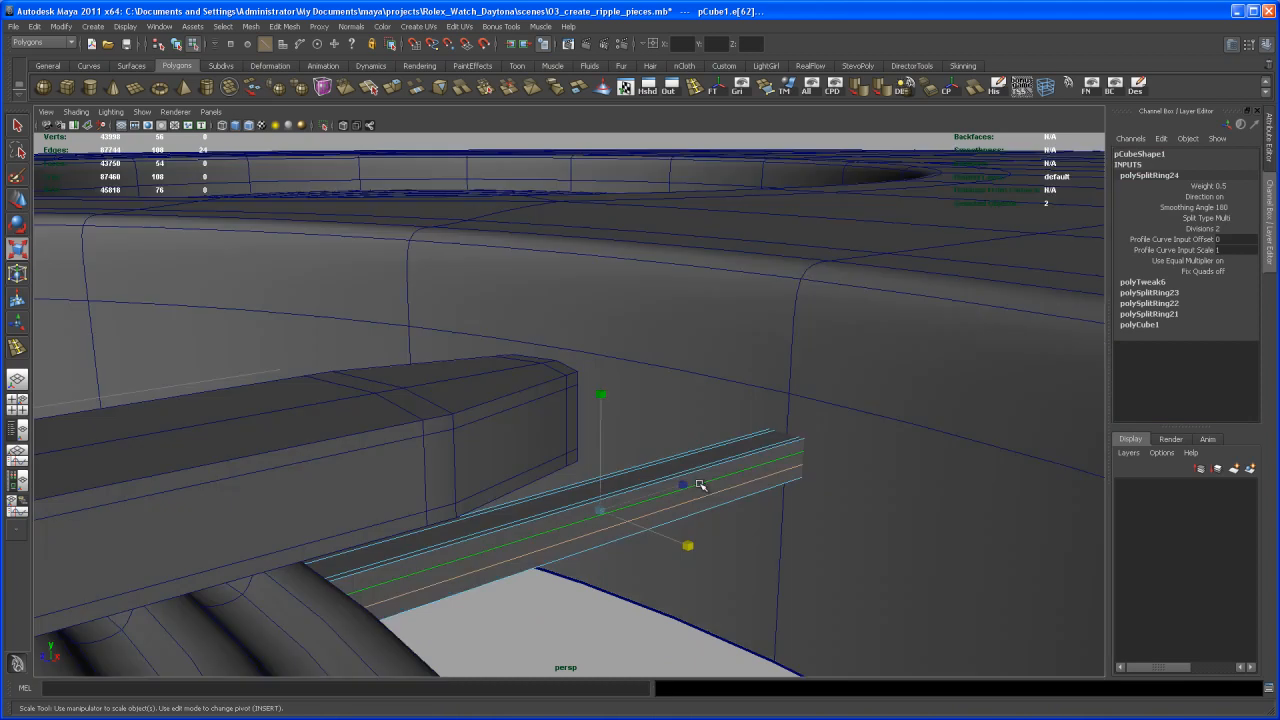
{"action": "left_click_drag", "start_coordinate": [600, 398], "coordinate": [604, 338]}
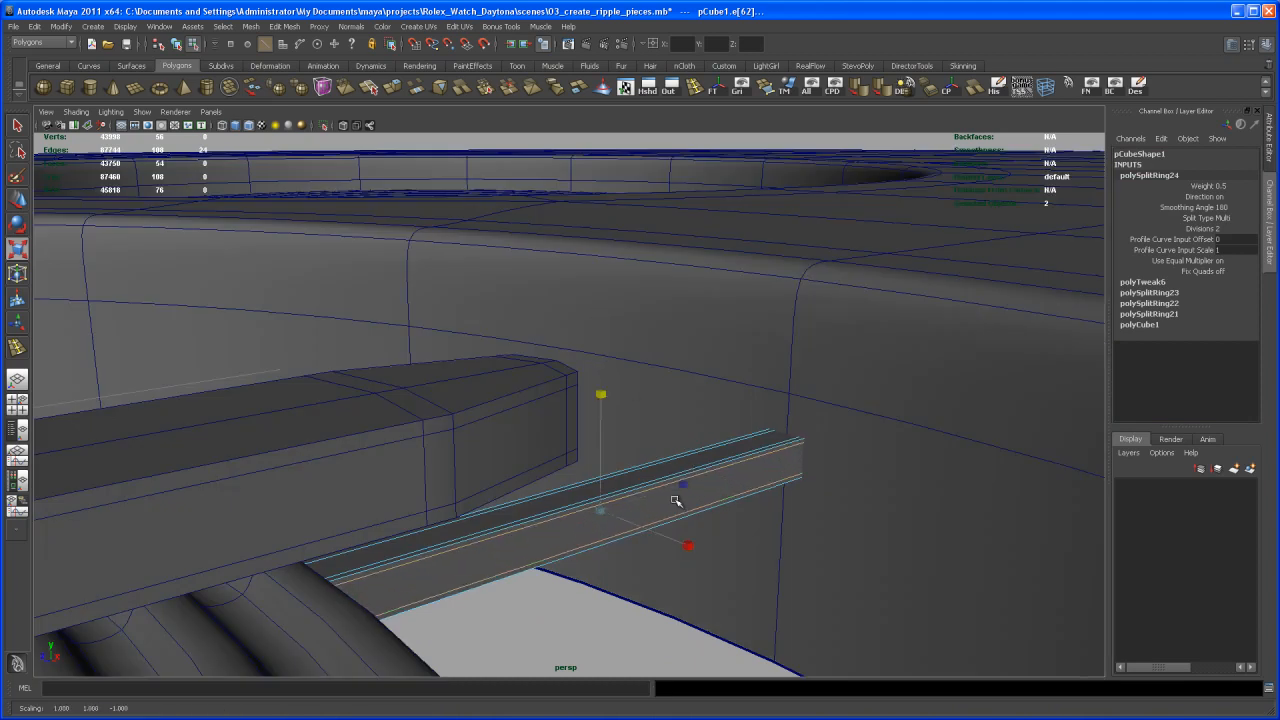
{"action": "right_click_drag", "start_coordinate": [682, 500], "coordinate": [701, 488]}
{"action": "left_click_drag", "start_coordinate": [700, 488], "coordinate": [652, 485], "text": "alt"}
{"action": "key", "text": "3"}
- Return to object selection with the bar selected and check its smoothed shape
{"action": "left_click", "coordinate": [719, 548]}
{"action": "right_click_drag", "start_coordinate": [652, 485], "coordinate": [645, 455], "text": "alt"}
{"action": "left_click_drag", "start_coordinate": [645, 455], "coordinate": [702, 428], "text": "alt"}
{"action": "left_click", "coordinate": [647, 387]}
{"action": "key", "text": "q"}
{"action": "middle_click_drag", "start_coordinate": [702, 428], "coordinate": [692, 416], "text": "alt"}
{"action": "right_click_drag", "start_coordinate": [692, 416], "coordinate": [654, 380], "text": "alt"}
{"action": "left_click_drag", "start_coordinate": [654, 380], "coordinate": [680, 443], "text": "alt"}
{"action": "key", "text": "w"}
{"action": "right_click_drag", "start_coordinate": [680, 443], "coordinate": [698, 461], "text": "alt"}
{"action": "left_click_drag", "start_coordinate": [698, 461], "coordinate": [661, 431], "text": "alt"}
{"action": "left_click_drag", "start_coordinate": [492, 423], "coordinate": [739, 385], "text": "alt"}
{"action": "key", "text": "Insert"}
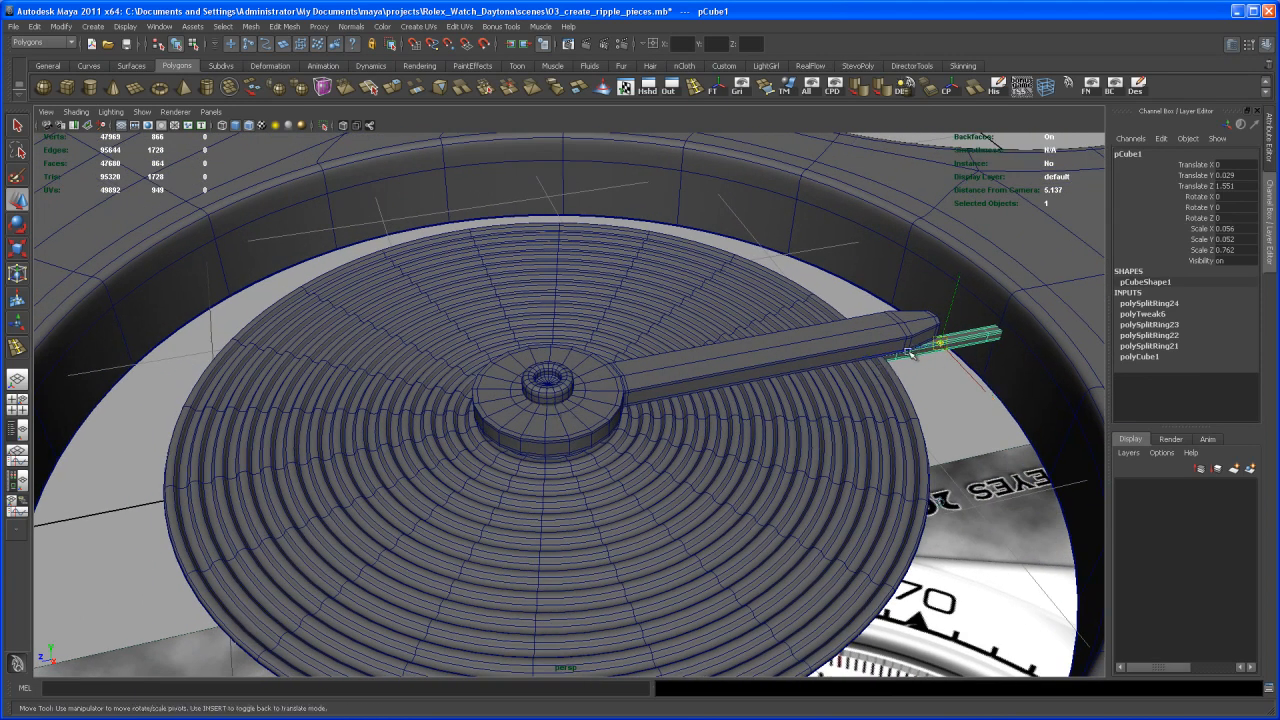
{"action": "key", "text": "ctrl+z"}
{"action": "key", "text": "Insert"}
{"action": "key", "text": "ctrl+z"}
{"action": "key", "text": "space"}
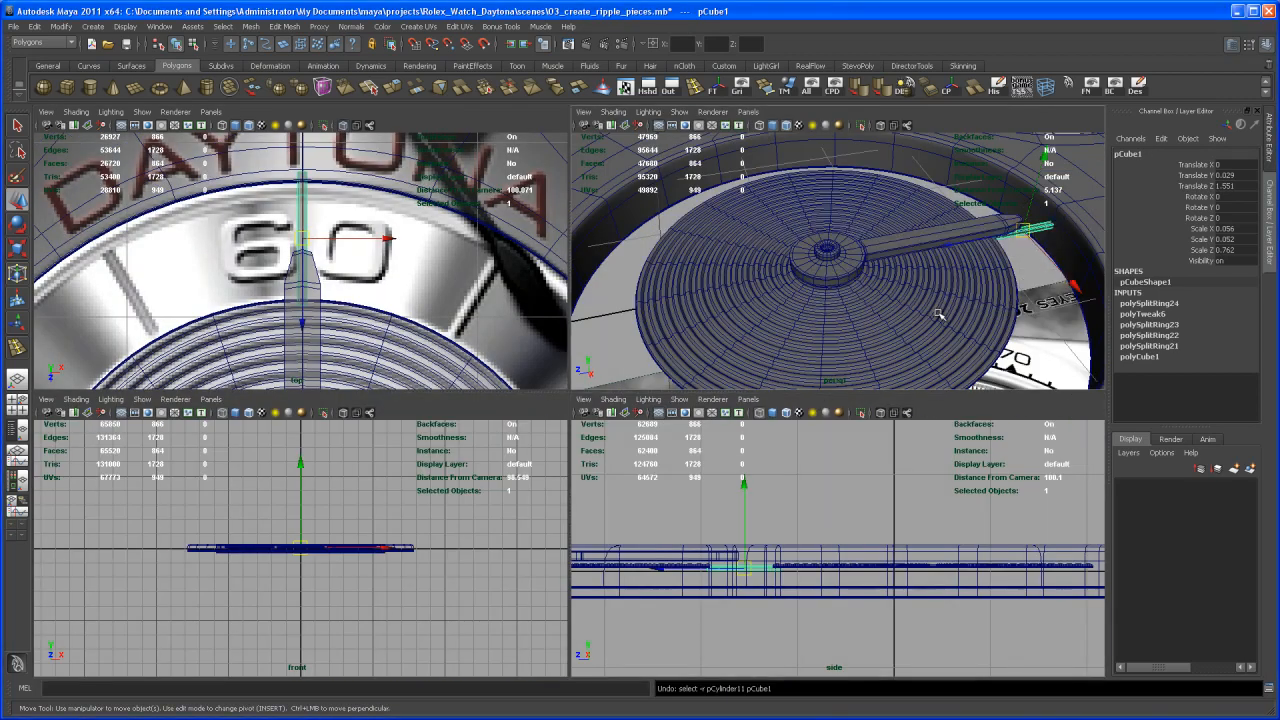
{"action": "key", "text": "space"}
- Snap the marker bar's pivot point onto the centre vertex of the hand's round cap at the sub-dial's middle
{"action": "left_click_drag", "start_coordinate": [871, 446], "coordinate": [850, 405], "text": "alt"}
{"action": "right_click_drag", "start_coordinate": [850, 405], "coordinate": [860, 421], "text": "alt"}
{"action": "middle_click_drag", "start_coordinate": [861, 421], "coordinate": [785, 440], "text": "alt"}
{"action": "left_click", "coordinate": [869, 333]}
{"action": "left_click", "coordinate": [869, 331]}
{"action": "left_click_drag", "start_coordinate": [869, 333], "coordinate": [869, 370], "text": "alt"}
{"action": "key", "text": "Insert"}
{"action": "middle_click_drag", "start_coordinate": [851, 341], "coordinate": [843, 344]}
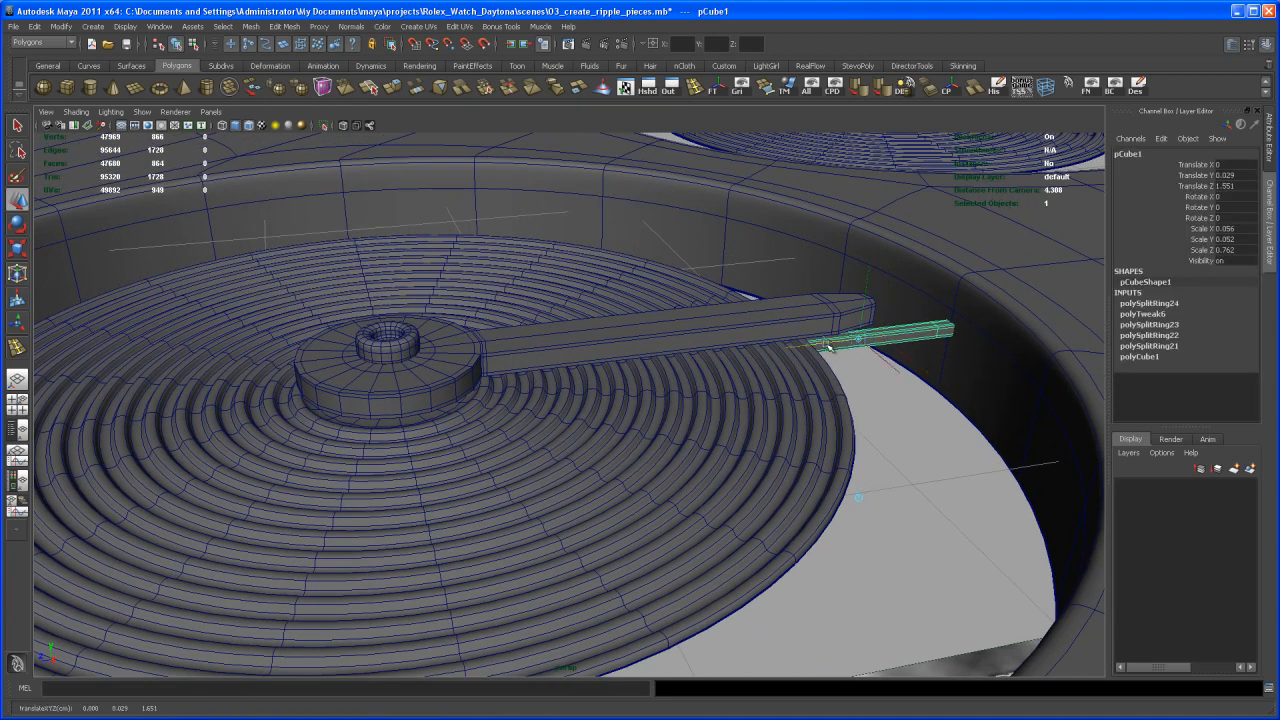
{"action": "left_click_drag", "start_coordinate": [474, 430], "coordinate": [478, 458], "text": "alt"}
{"action": "key", "text": "v"}
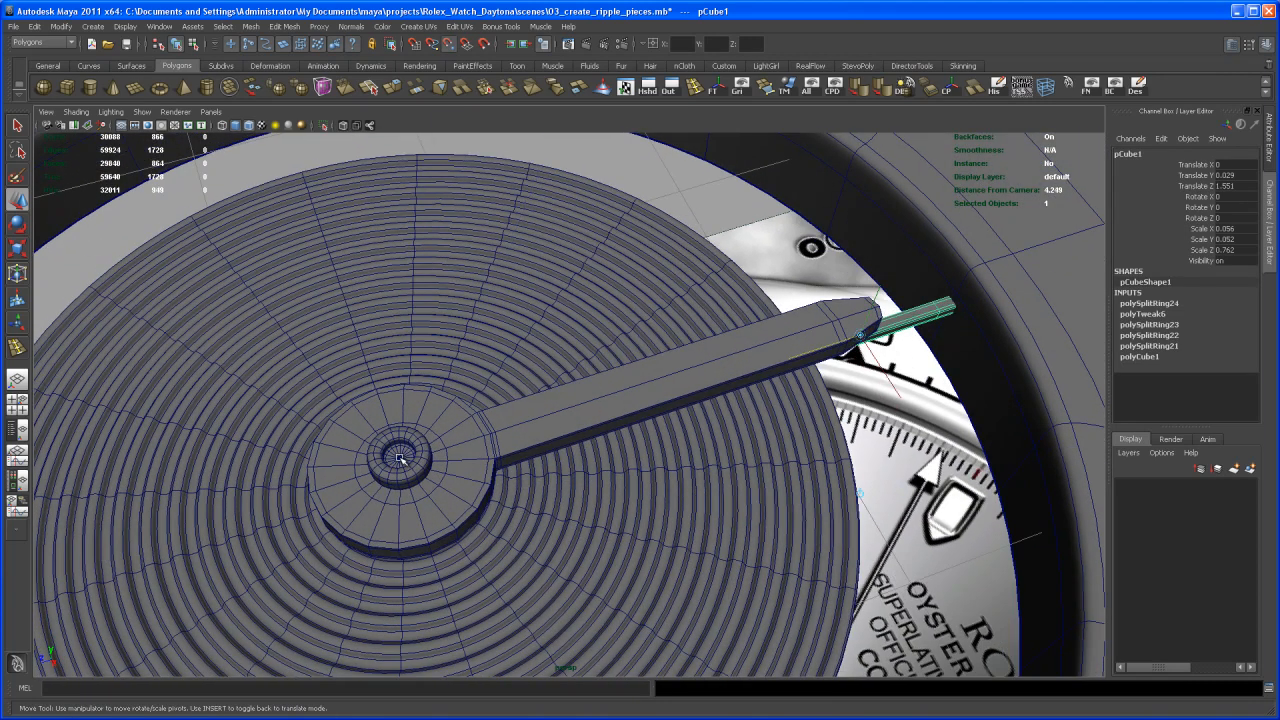
{"action": "middle_click", "coordinate": [399, 457]}
{"action": "key", "text": "Insert"}
- In the top view, rotate the marker bar around the sub-dial's centre and set its Rotate Y to 30
{"action": "left_click_drag", "start_coordinate": [566, 504], "coordinate": [680, 366], "text": "alt"}
{"action": "key", "text": "space"}
{"action": "key", "text": "space"}
{"action": "scroll", "coordinate": [708, 392], "scroll_direction": "up", "scroll_amount": 2}
{"action": "right_click_drag", "start_coordinate": [709, 392], "coordinate": [560, 330], "text": "alt"}
{"action": "middle_click_drag", "start_coordinate": [640, 440], "coordinate": [668, 392], "text": "alt"}
{"action": "right_click_drag", "start_coordinate": [715, 410], "coordinate": [683, 387], "text": "alt"}
{"action": "key", "text": "e"}
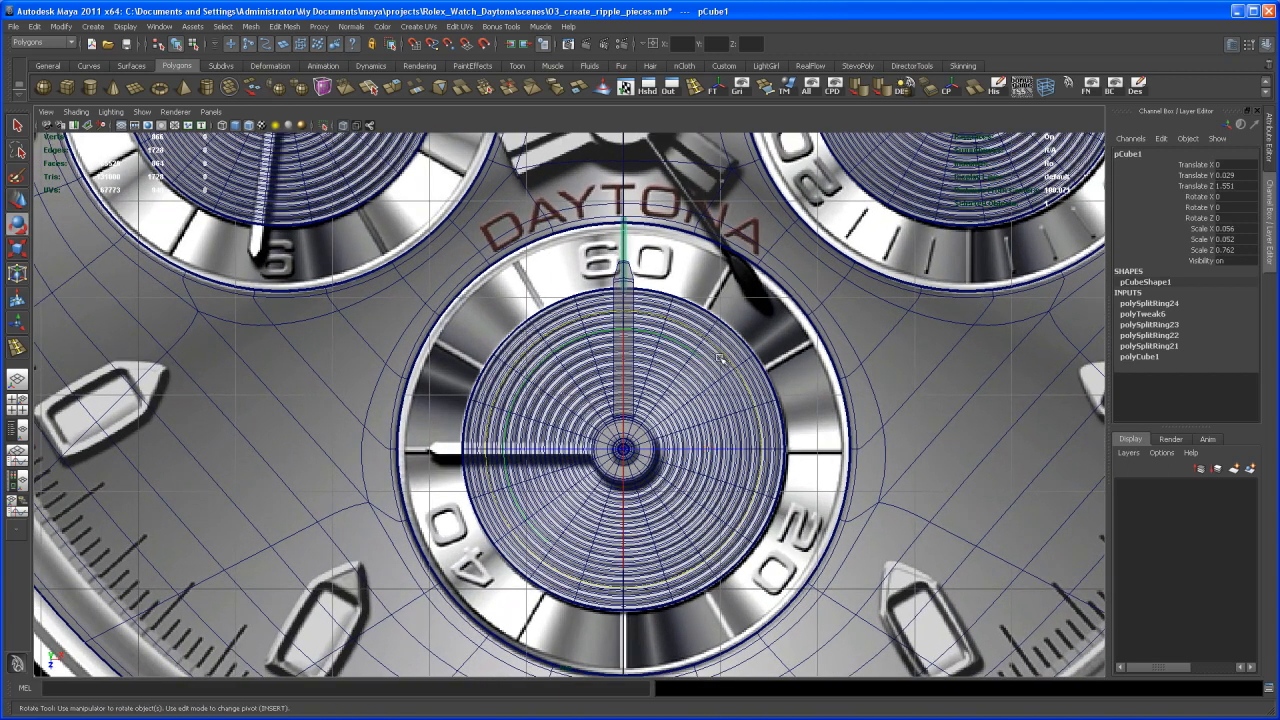
{"action": "key", "text": "equal"}
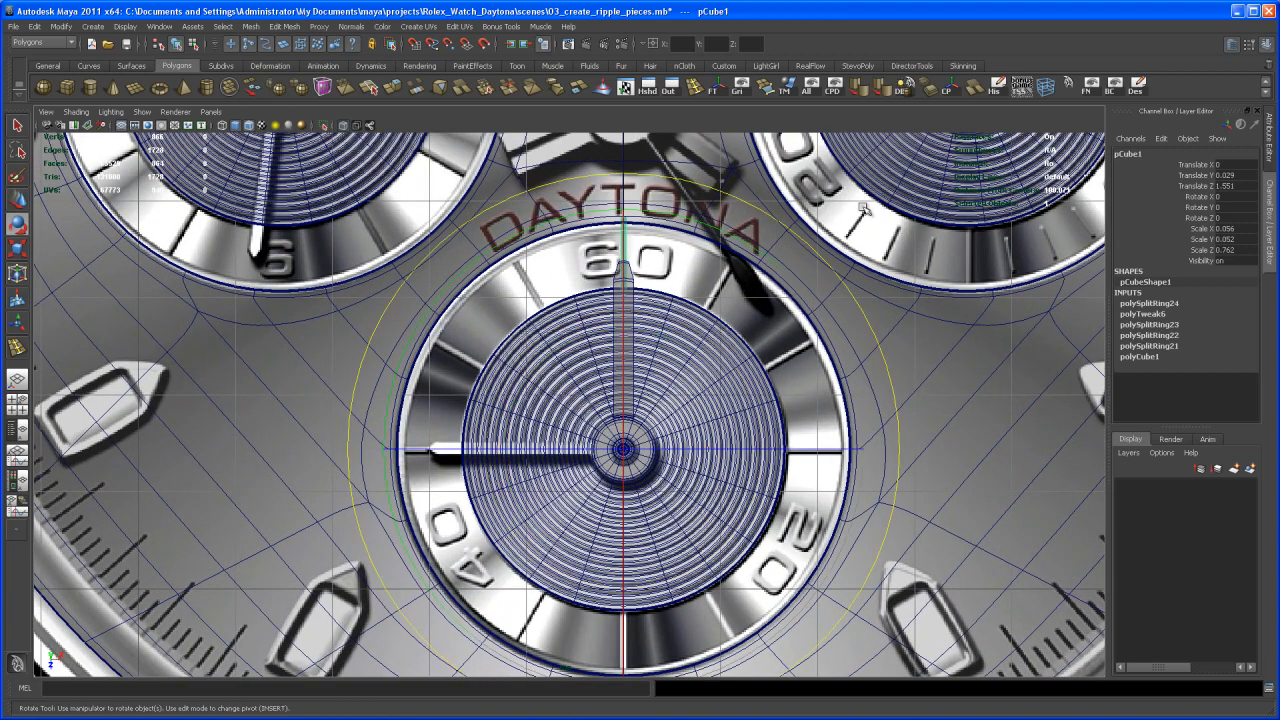
{"action": "mouse_move", "coordinate": [838, 273]}
{"action": "left_mouse_down"}
{"action": "mouse_move", "coordinate": [755, 227]}
{"action": "mouse_move", "coordinate": [708, 222]}
{"action": "left_mouse_up"}
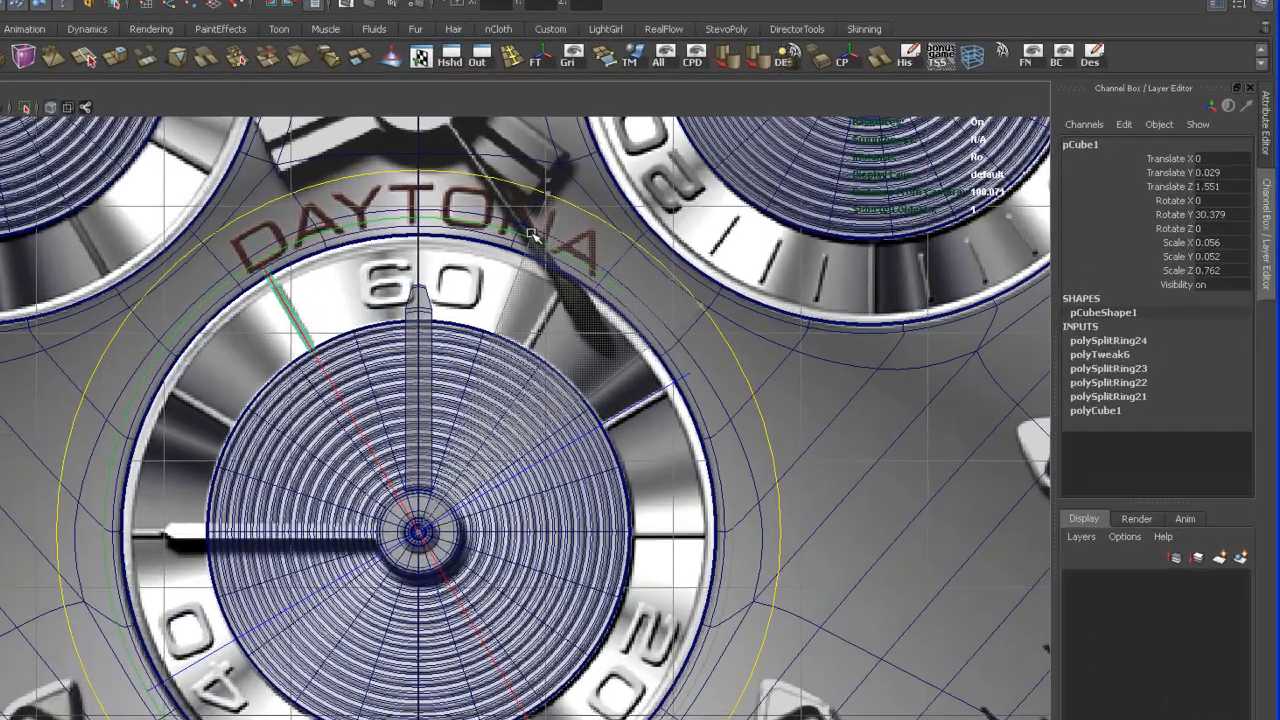
{"action": "left_click_drag", "start_coordinate": [530, 234], "coordinate": [534, 235]}
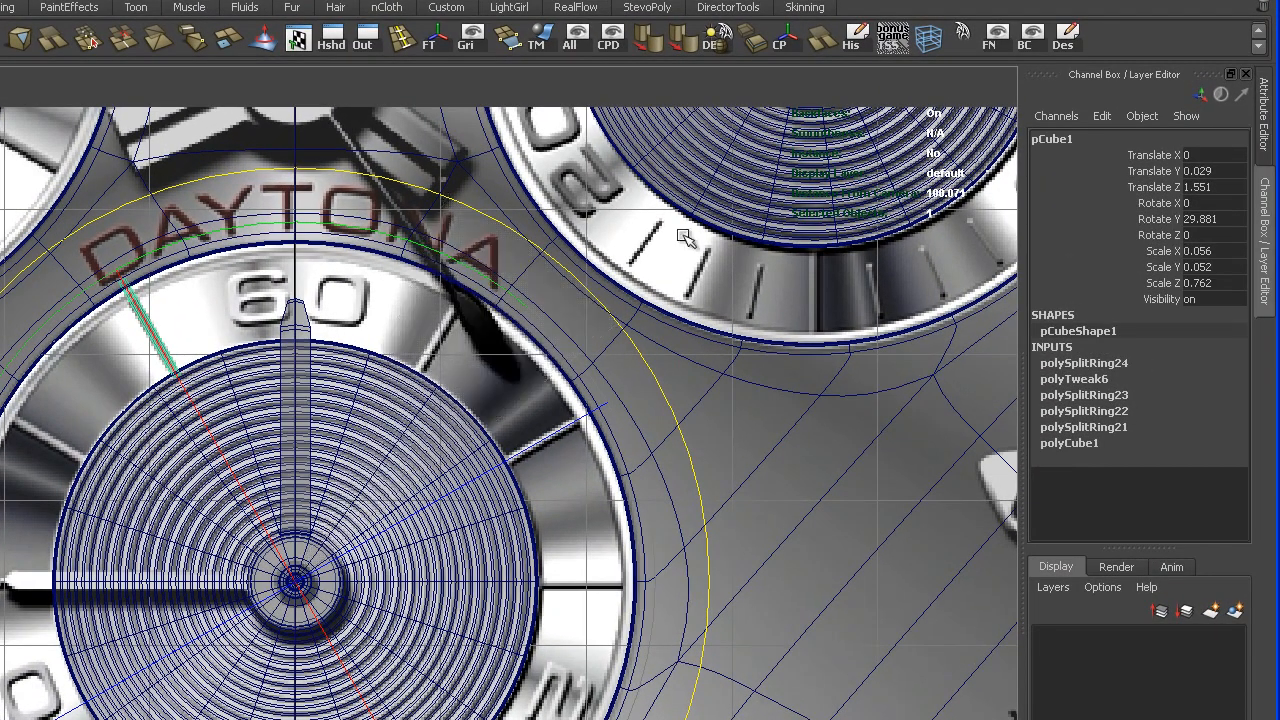
{"action": "double_click", "coordinate": [1228, 216]}
{"action": "key", "text": "Return"}
- Duplicate the 30-degree marker bar and set the copy's Rotate Y to 60
{"action": "middle_click_drag", "start_coordinate": [460, 438], "coordinate": [480, 426], "text": "alt"}
{"action": "right_click_drag", "start_coordinate": [480, 426], "coordinate": [494, 457], "text": "alt"}
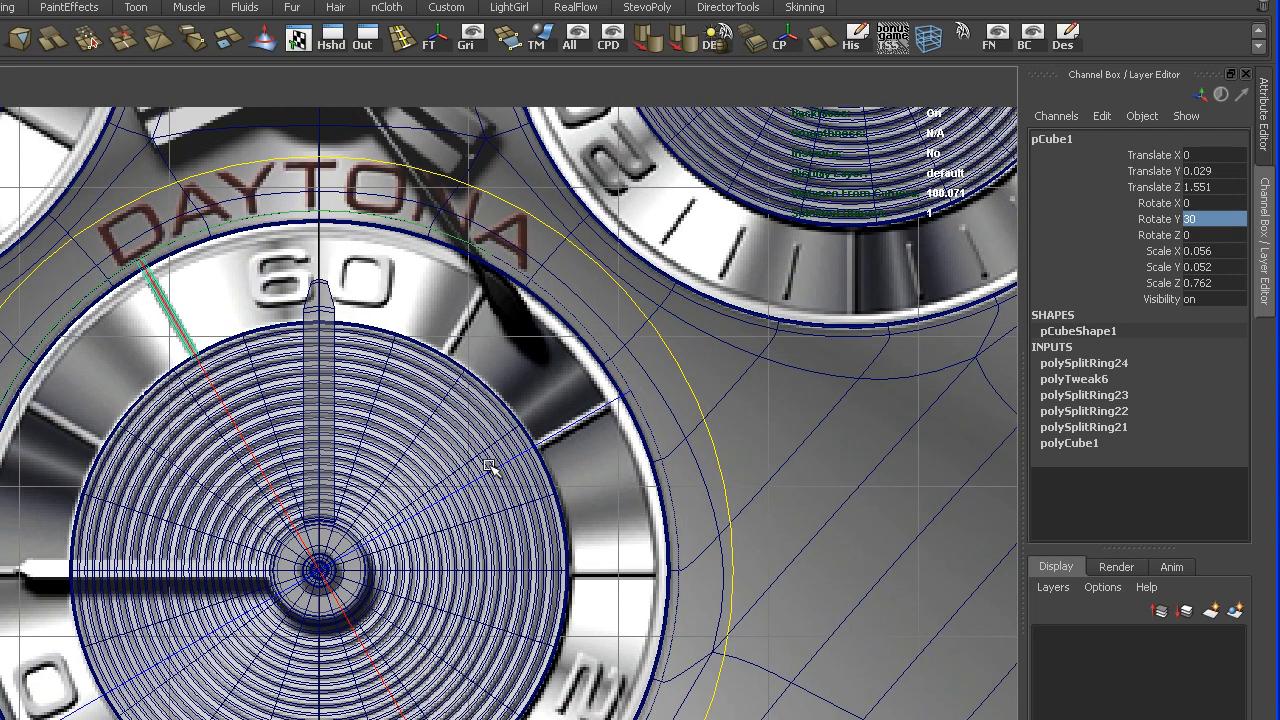
{"action": "middle_click_drag", "start_coordinate": [460, 525], "coordinate": [466, 511], "text": "alt"}
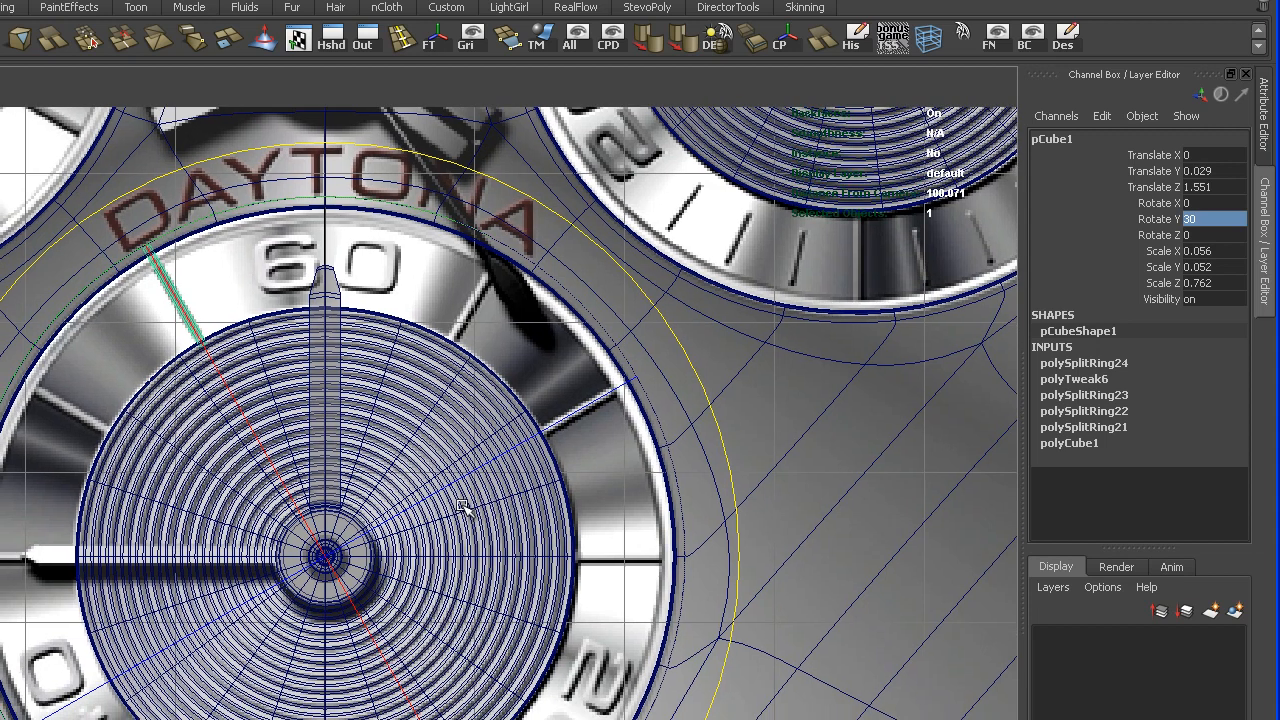
{"action": "key", "text": "shift+d"}
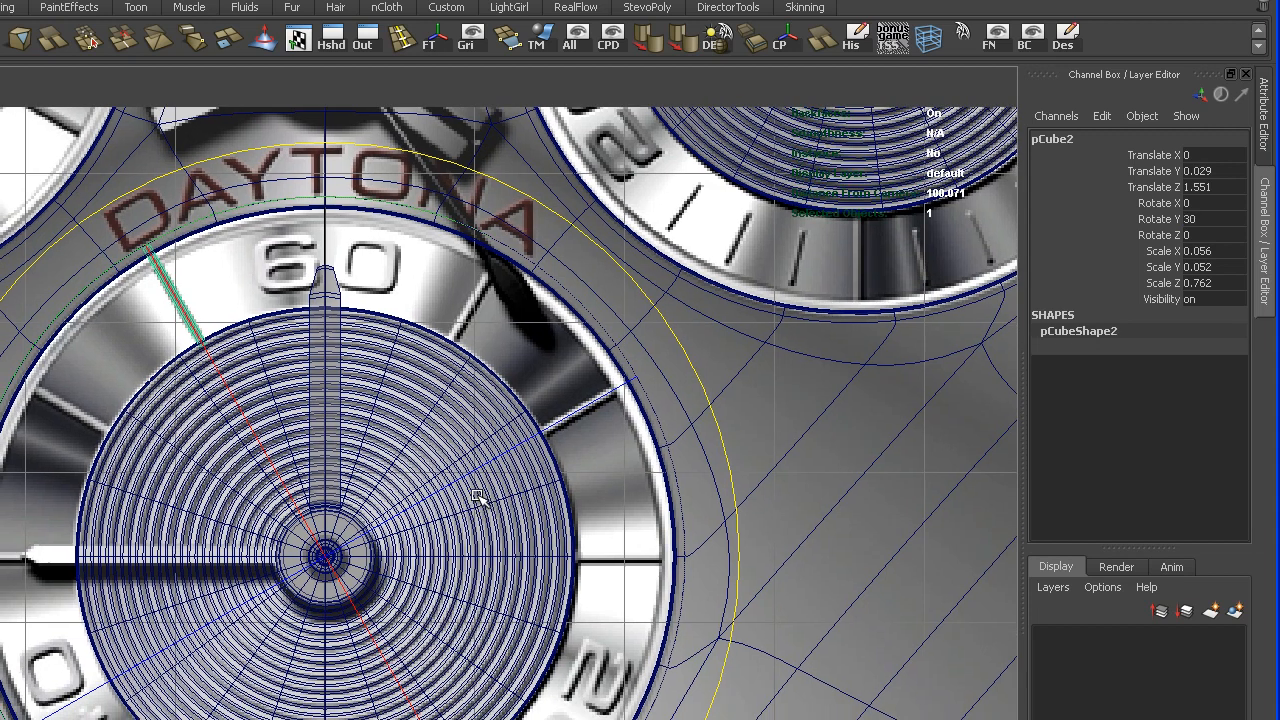
{"action": "left_click_drag", "start_coordinate": [540, 207], "coordinate": [514, 182]}
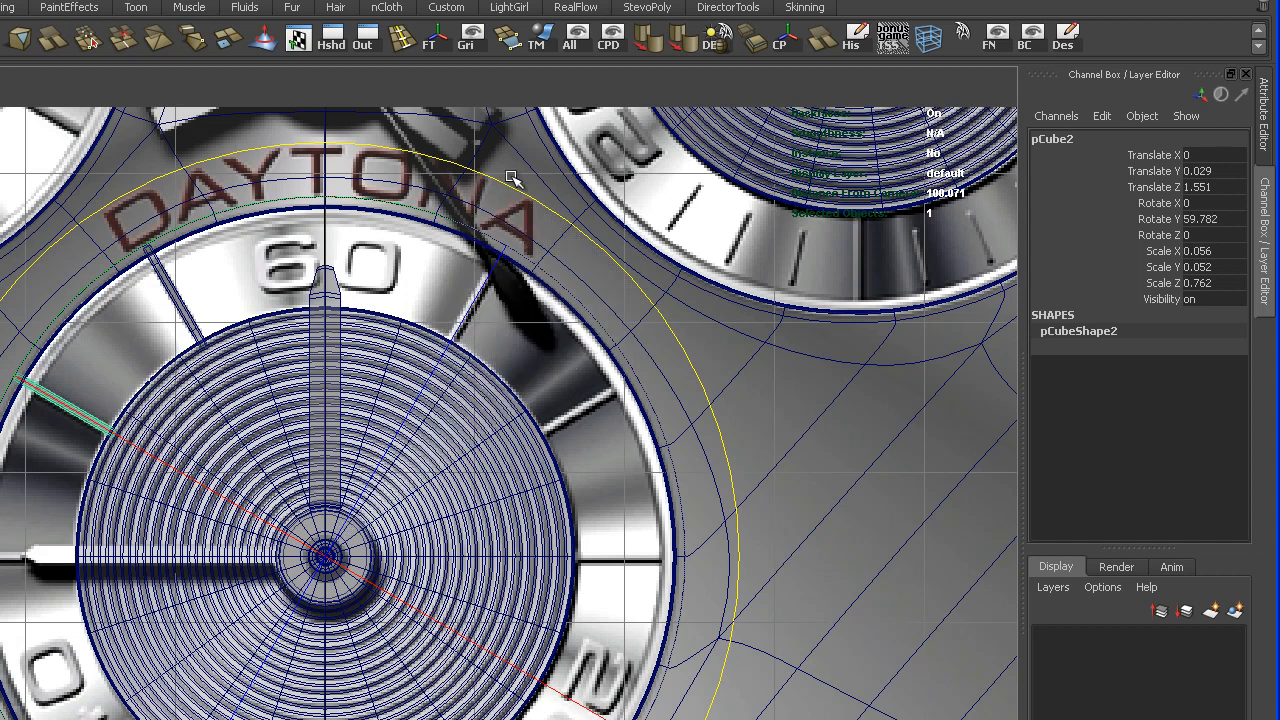
{"action": "left_click", "coordinate": [1235, 218]}
{"action": "key", "text": "Return"}
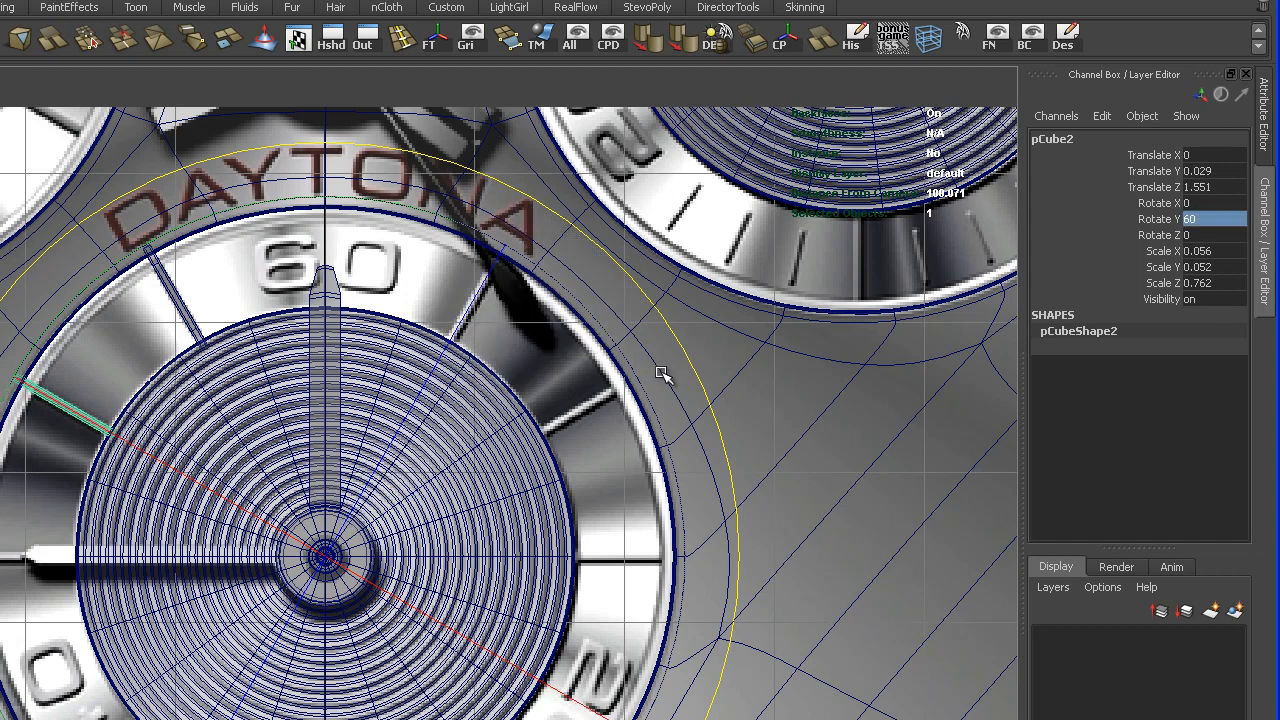
- Duplicate the 60-degree marker bar and set the copy's Rotate Y to 90
{"action": "key", "text": "ctrl+d"}
{"action": "left_click_drag", "start_coordinate": [688, 343], "coordinate": [528, 206]}
{"action": "left_click", "coordinate": [1230, 218]}
{"action": "left_click", "coordinate": [1230, 218]}
{"action": "key", "text": "Return"}
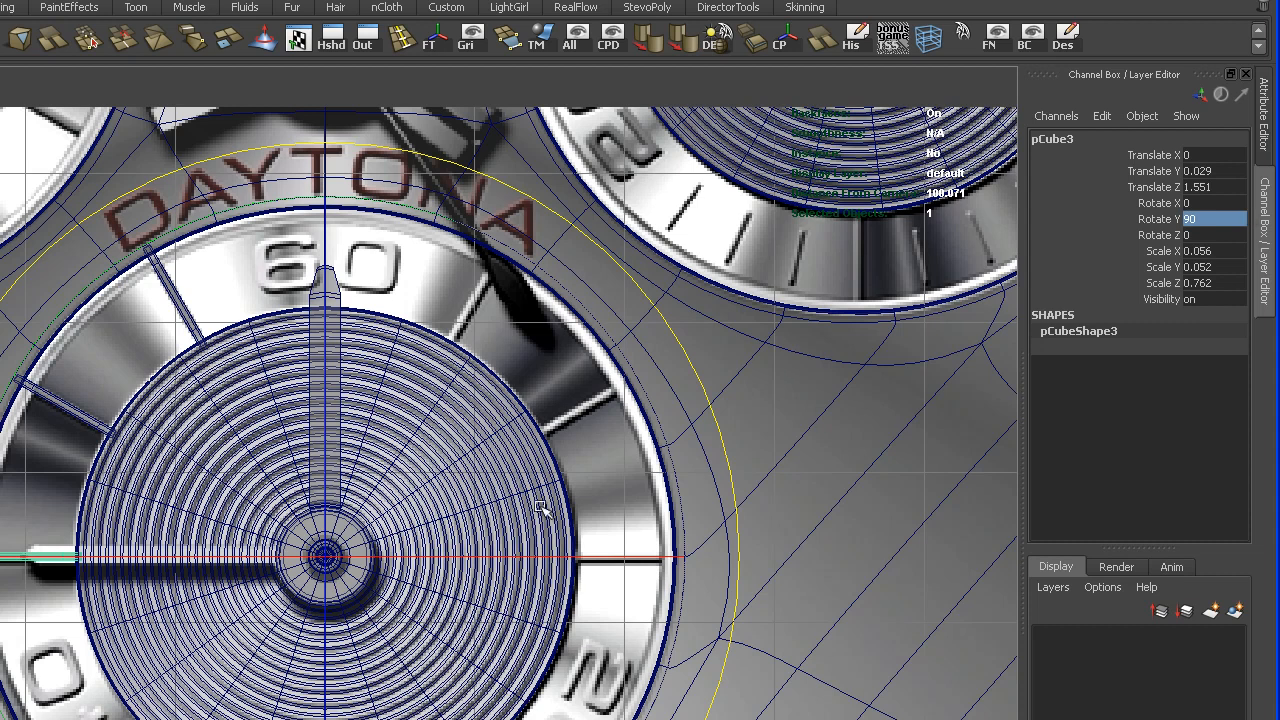
- Duplicate the 90-degree marker bar and set the copy's Rotate Y to 150, skipping the numeral 40
{"action": "middle_click_drag", "start_coordinate": [438, 615], "coordinate": [462, 585], "text": "alt"}
{"action": "right_click_drag", "start_coordinate": [462, 585], "coordinate": [455, 618], "text": "alt"}
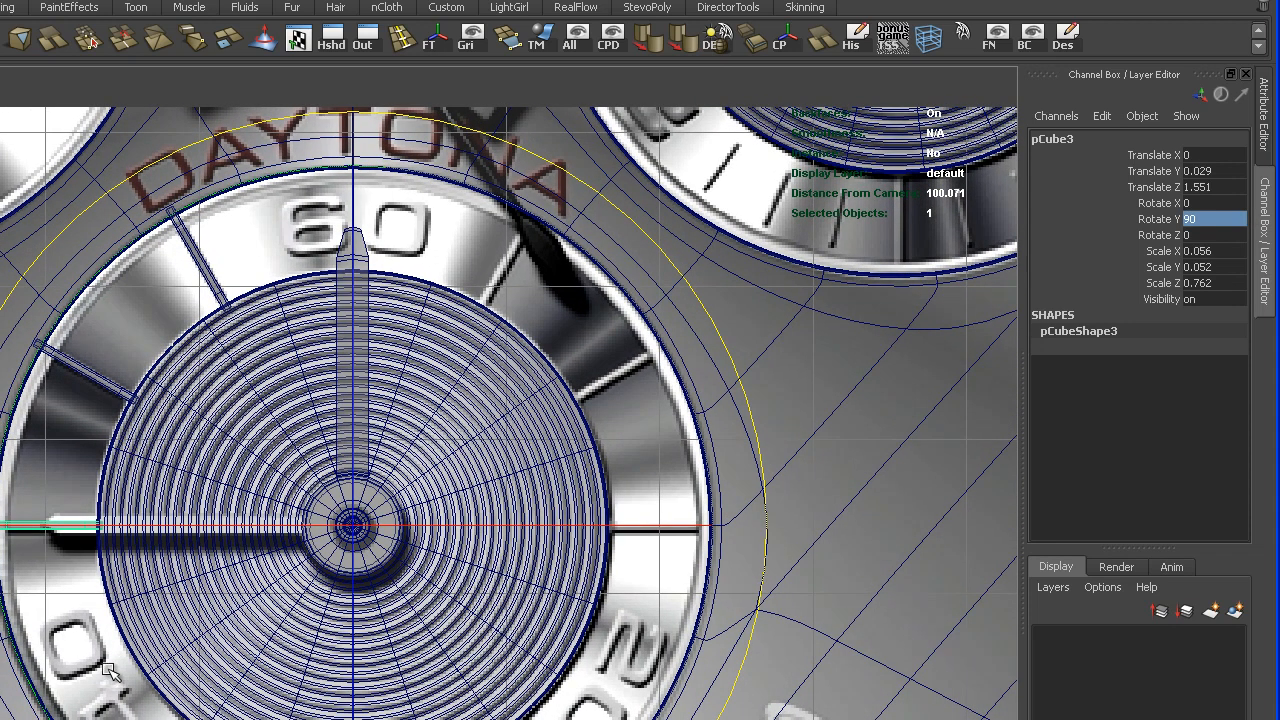
{"action": "key", "text": "ctrl+d"}
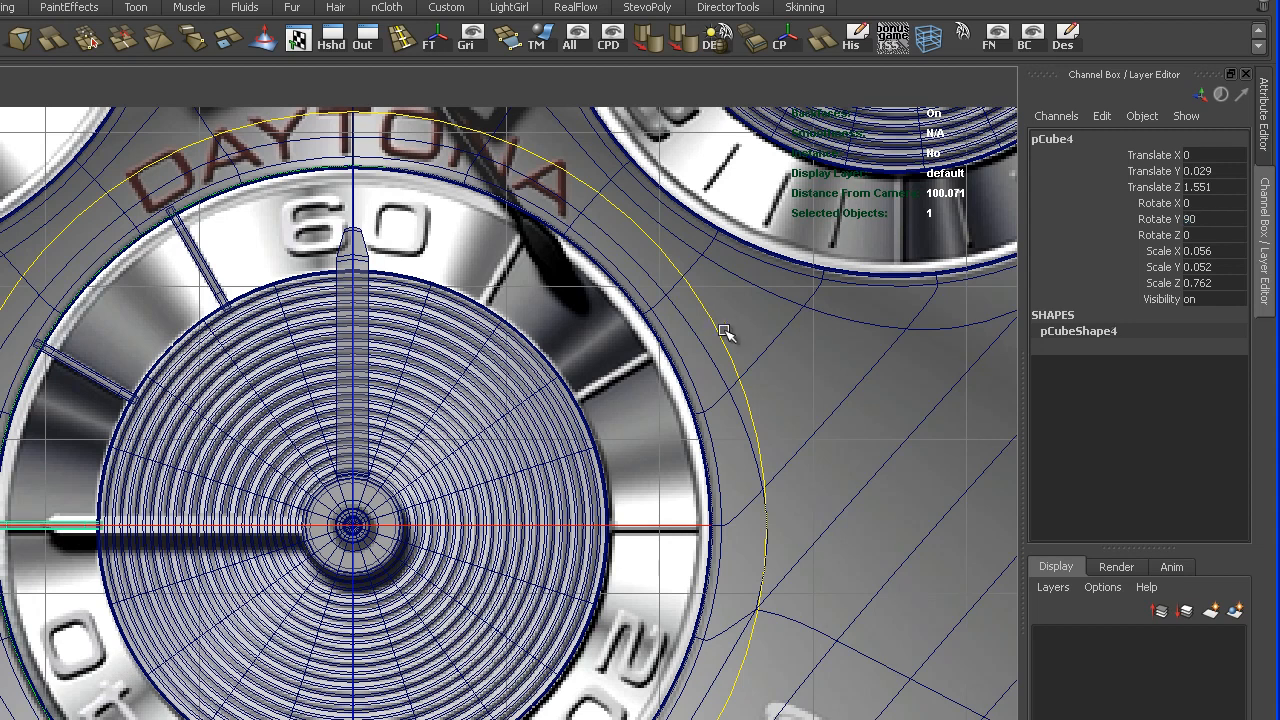
{"action": "left_click_drag", "start_coordinate": [718, 338], "coordinate": [375, 112]}
{"action": "double_click", "coordinate": [1228, 220]}
{"action": "type", "text": "15"}
{"action": "key", "text": "Return"}
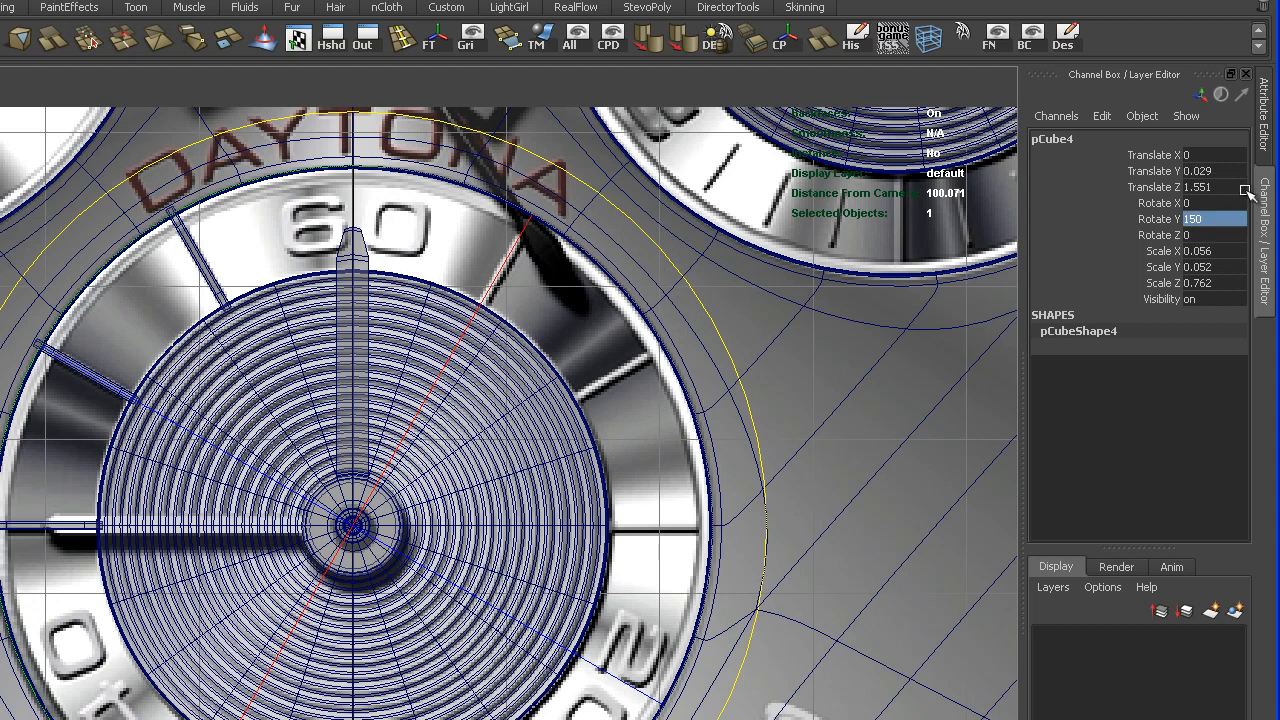
- Duplicate the 150-degree marker bar and set the copy's Rotate Y to 180
{"action": "key", "text": "ctrl+d"}
{"action": "left_click_drag", "start_coordinate": [751, 394], "coordinate": [632, 226]}
{"action": "left_click", "coordinate": [1246, 218]}
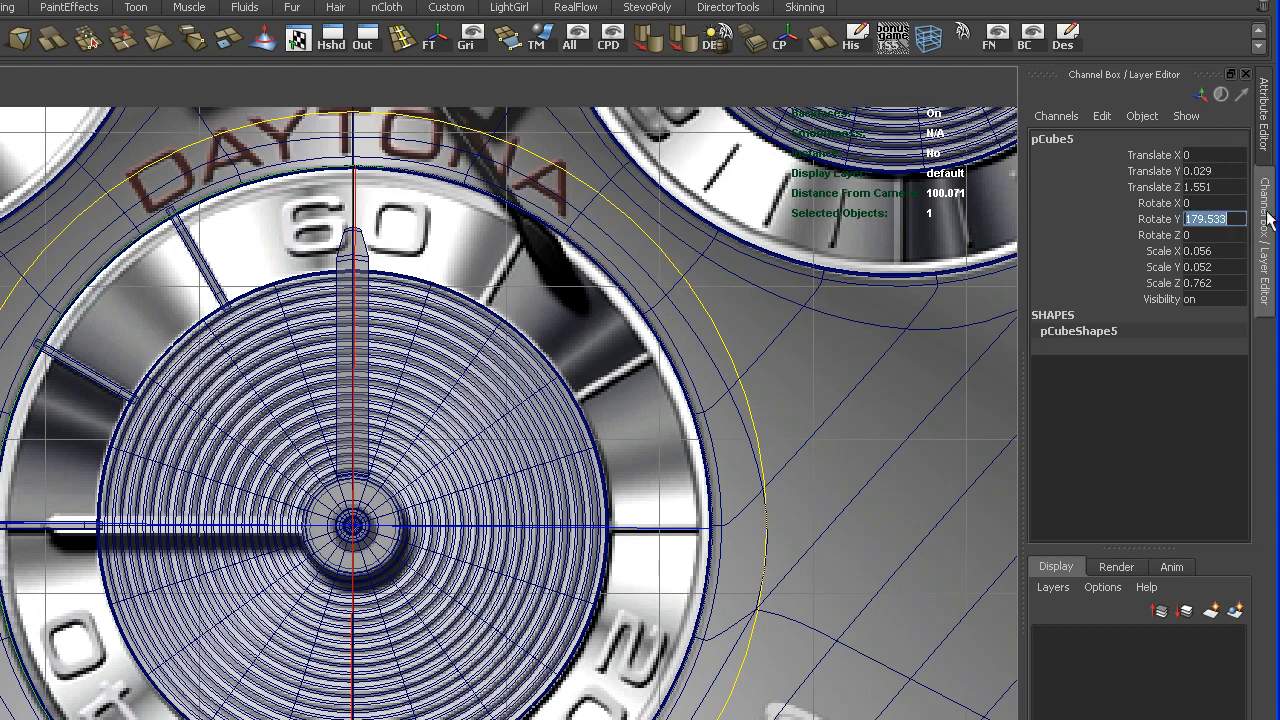
{"action": "type", "text": "180"}
{"action": "key", "text": "Return"}
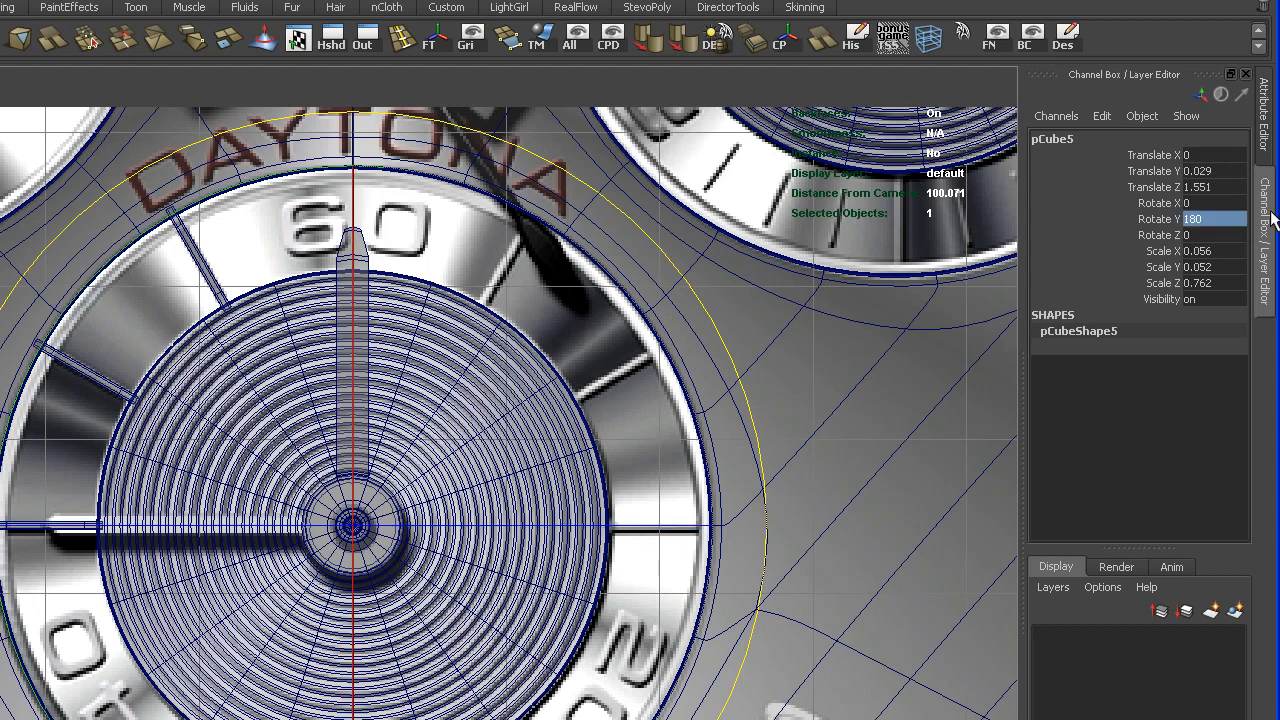
- Duplicate the 180-degree marker bar and set the copy's Rotate Y to 210
{"action": "key", "text": "ctrl+d"}
{"action": "left_click_drag", "start_coordinate": [746, 372], "coordinate": [608, 206]}
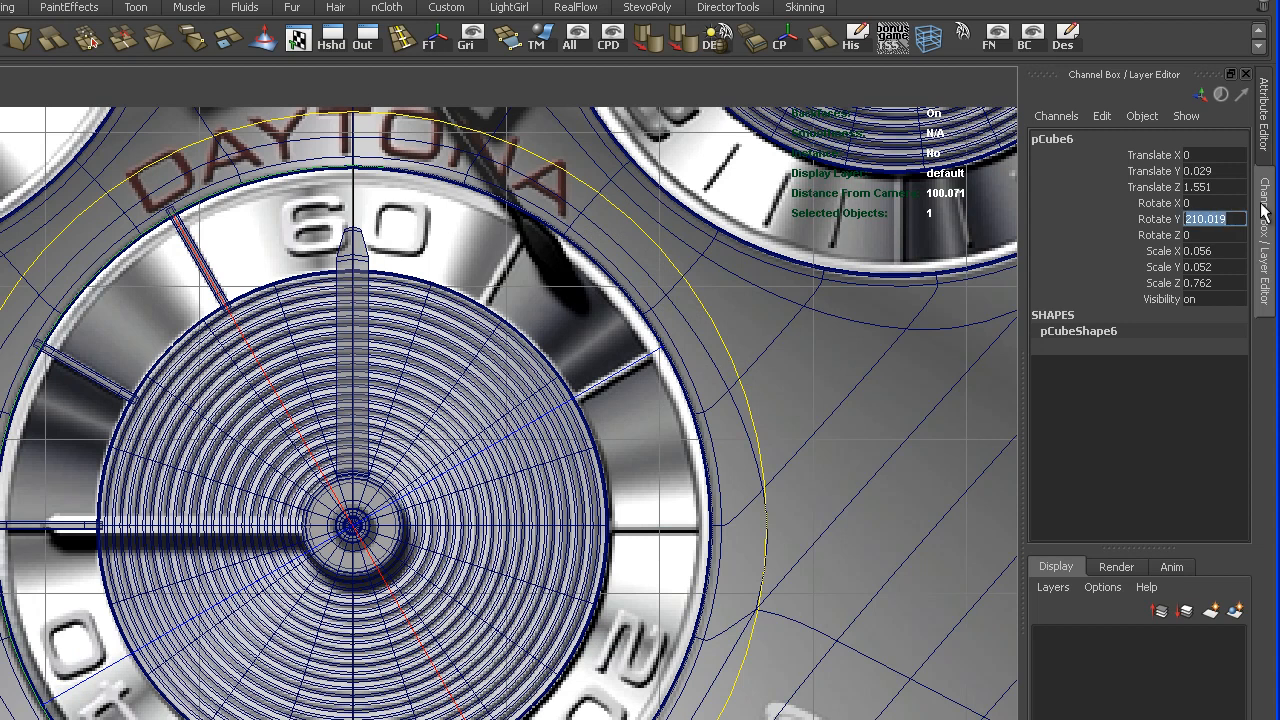
{"action": "type", "text": "210"}
{"action": "key", "text": "Return"}
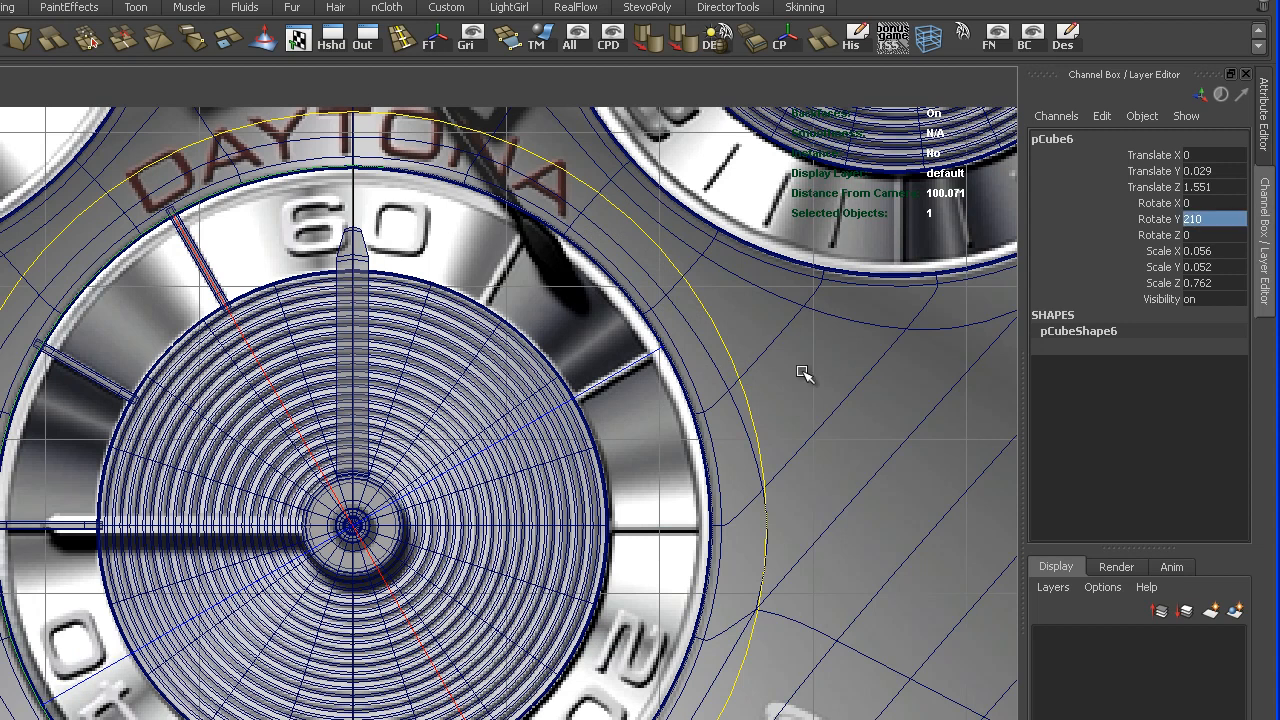
- Duplicate the 210-degree marker bar and set the copy's Rotate Y to 270, skipping the numeral 20
{"action": "key", "text": "ctrl+d"}
{"action": "left_click_drag", "start_coordinate": [760, 414], "coordinate": [461, 109]}
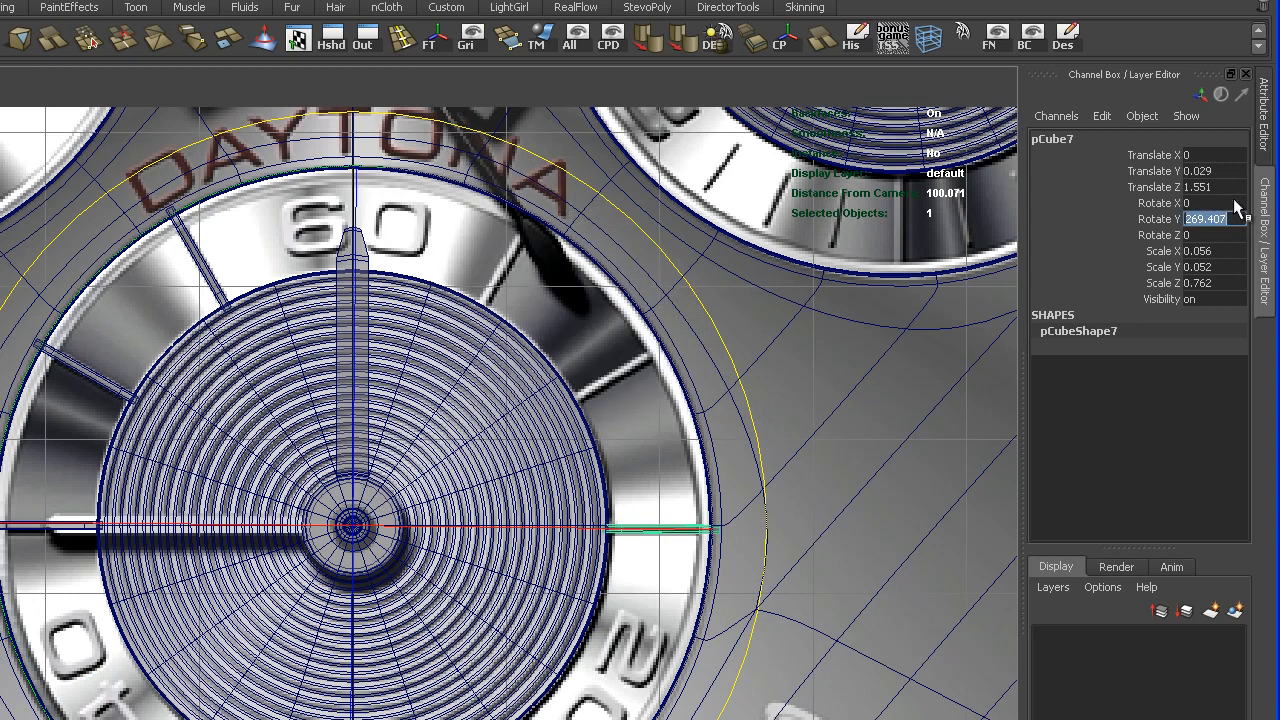
{"action": "type", "text": "270"}
{"action": "key", "text": "Return"}
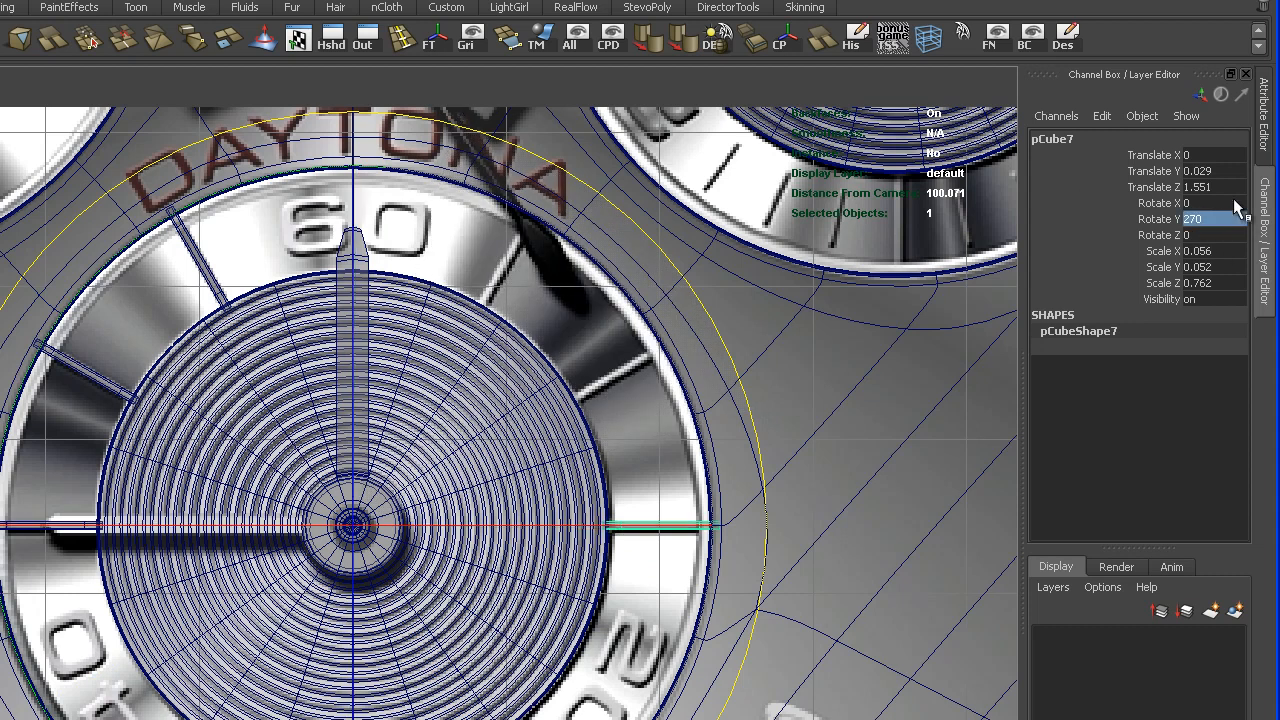
- Duplicate the 270-degree marker bar and set the copy's Rotate Y to -60
{"action": "key", "text": "ctrl+d"}
{"action": "left_click_drag", "start_coordinate": [736, 356], "coordinate": [617, 163]}
{"action": "double_click", "coordinate": [1240, 219]}
{"action": "type", "text": "60"}
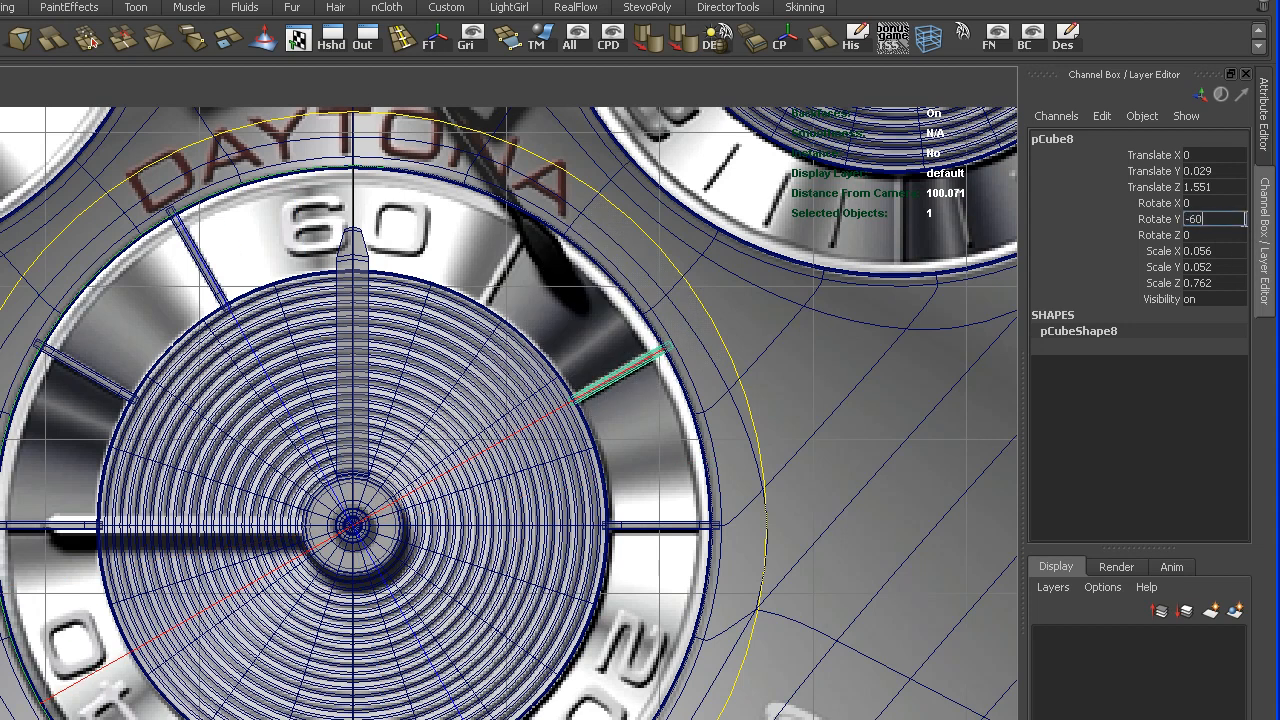
{"action": "key", "text": "Return"}
- Duplicate the -60-degree marker bar and set the copy's Rotate Y to -30
{"action": "key", "text": "ctrl+d"}
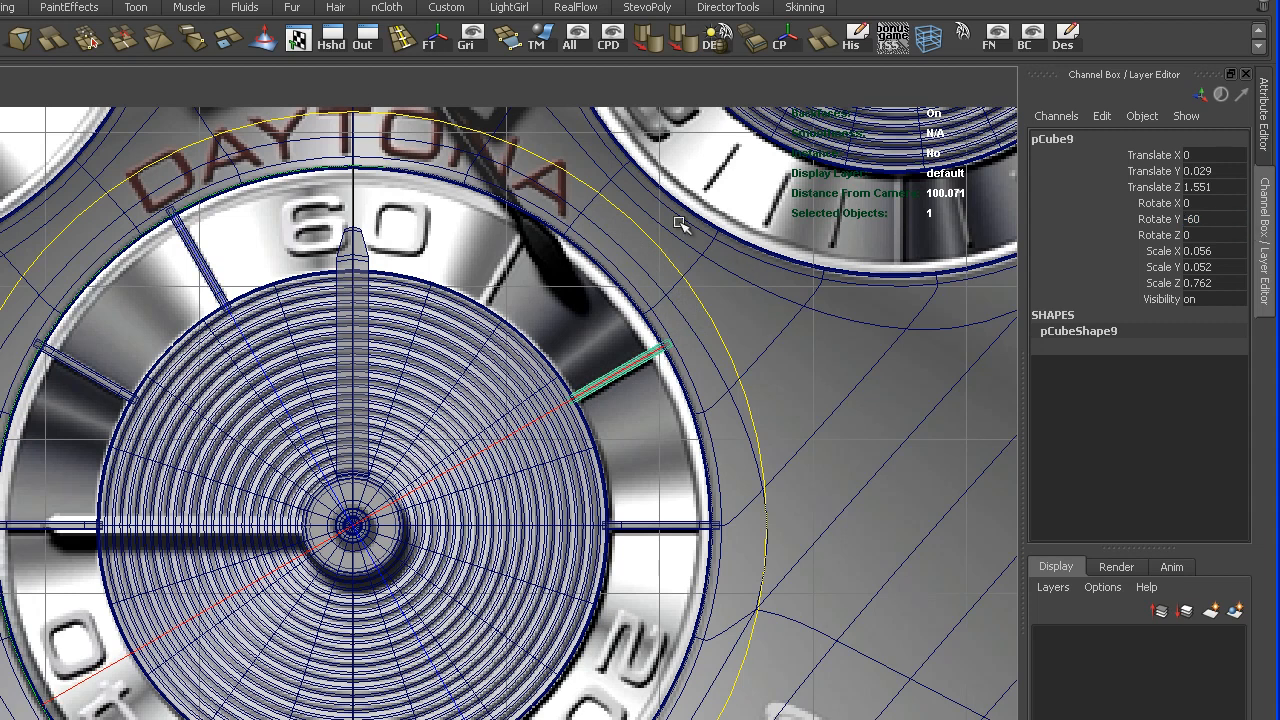
{"action": "mouse_move", "coordinate": [674, 271]}
{"action": "left_mouse_down"}
{"action": "mouse_move", "coordinate": [626, 206]}
{"action": "mouse_move", "coordinate": [517, 115]}
{"action": "left_mouse_up"}
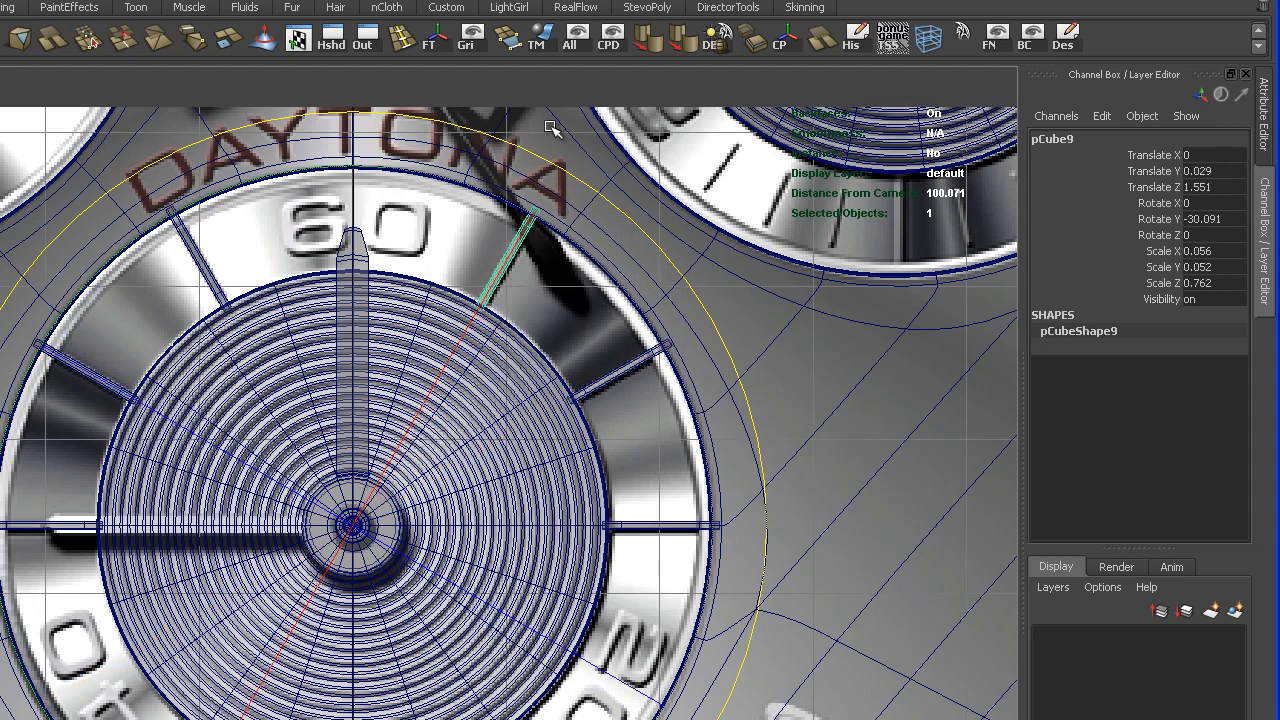
{"action": "left_click", "coordinate": [1234, 218]}
{"action": "type", "text": "-30"}
{"action": "key", "text": "Return"}
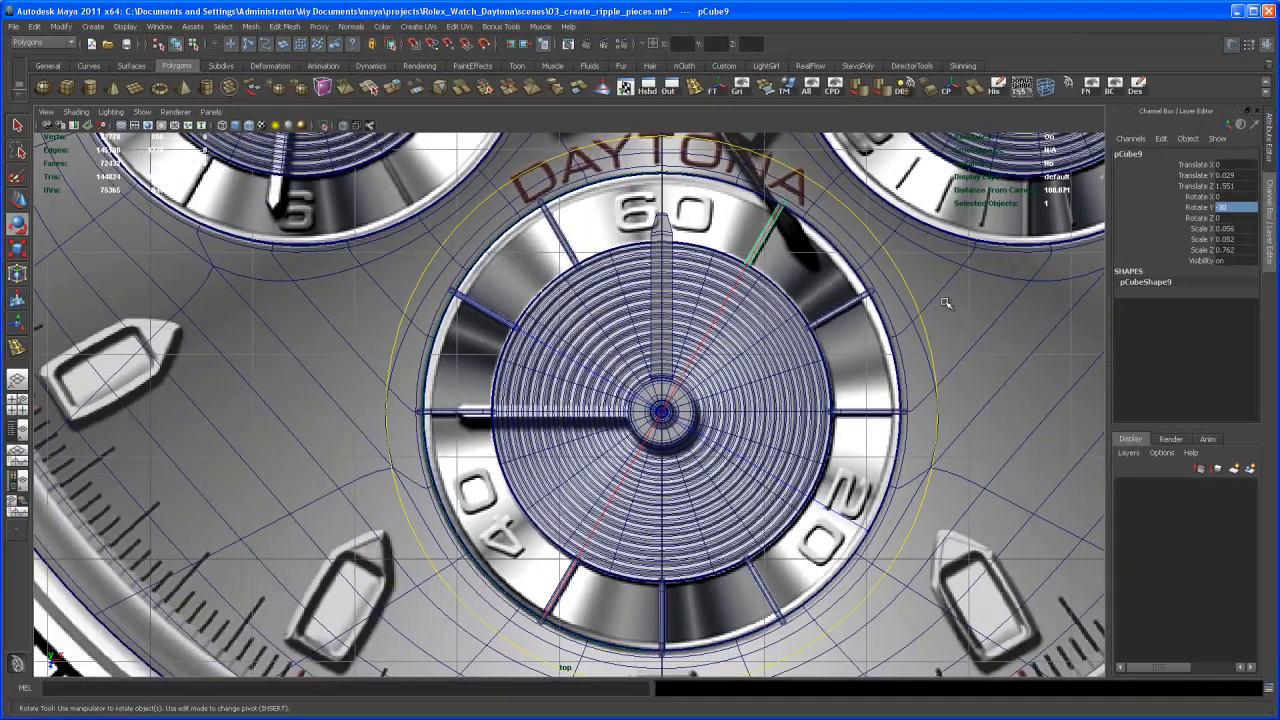
- Deselect the last marker bar and examine the ring of bars and the sub-dials from several angles in perspective
{"action": "key", "text": "space"}
{"action": "key", "text": "space"}
{"action": "right_click_drag", "start_coordinate": [978, 343], "coordinate": [780, 330], "text": "alt"}
{"action": "middle_click_drag", "start_coordinate": [780, 330], "coordinate": [814, 282], "text": "alt"}
{"action": "key", "text": "q"}
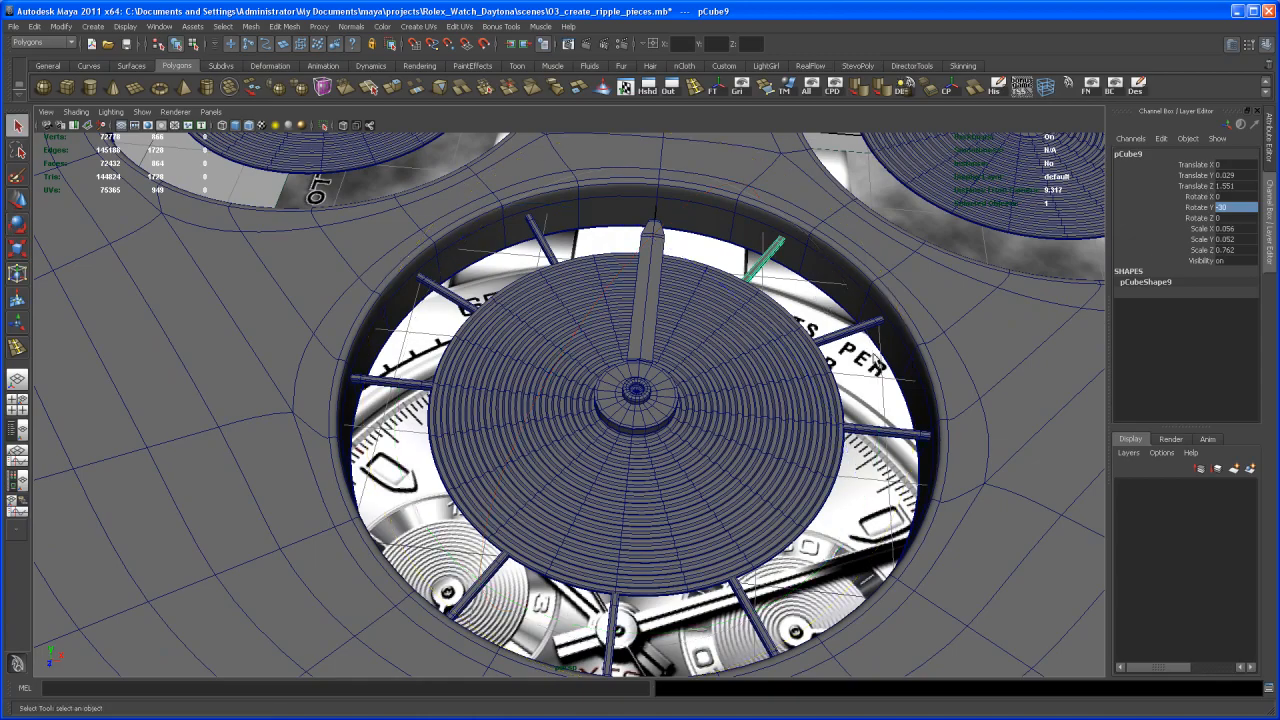
{"action": "right_click_drag", "start_coordinate": [824, 307], "coordinate": [808, 350], "text": "alt"}
{"action": "left_click_drag", "start_coordinate": [808, 350], "coordinate": [790, 389], "text": "alt"}
{"action": "left_click", "coordinate": [772, 540]}
{"action": "right_click_drag", "start_coordinate": [750, 482], "coordinate": [702, 428], "text": "alt"}
{"action": "left_click_drag", "start_coordinate": [702, 428], "coordinate": [690, 400], "text": "alt"}
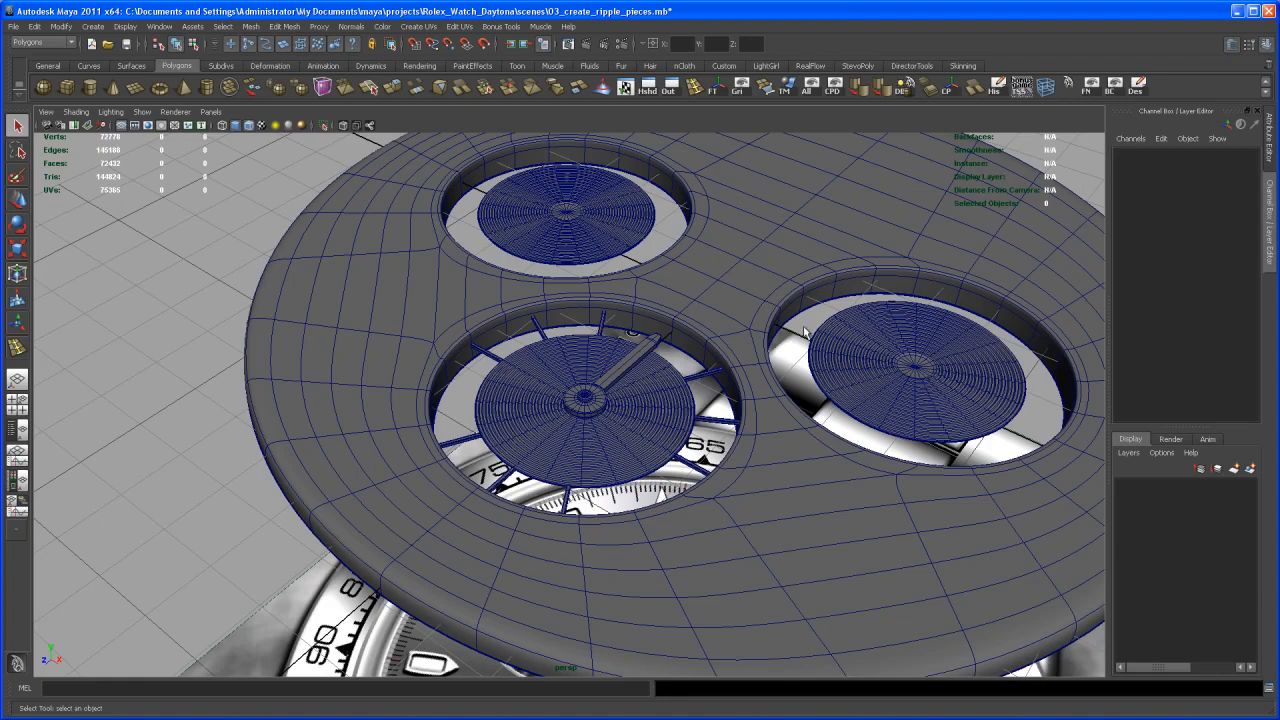
{"action": "left_click_drag", "start_coordinate": [665, 461], "coordinate": [711, 514], "text": "alt"}
{"action": "right_click_drag", "start_coordinate": [711, 514], "coordinate": [740, 491], "text": "alt"}
{"action": "left_click_drag", "start_coordinate": [740, 491], "coordinate": [771, 538], "text": "alt"}
{"action": "right_click_drag", "start_coordinate": [771, 535], "coordinate": [748, 502], "text": "alt"}
{"action": "left_click_drag", "start_coordinate": [748, 502], "coordinate": [732, 462], "text": "alt"}
{"action": "right_click_drag", "start_coordinate": [732, 462], "coordinate": [723, 490], "text": "alt"}
{"action": "left_click_drag", "start_coordinate": [723, 490], "coordinate": [734, 499], "text": "alt"}
{"action": "middle_click_drag", "start_coordinate": [734, 499], "coordinate": [717, 512], "text": "alt"}
{"action": "right_click_drag", "start_coordinate": [717, 512], "coordinate": [711, 520], "text": "alt"}
{"action": "mouse_move", "coordinate": [711, 520]}
{"action": "left_mouse_down", "text": "alt"}
{"action": "mouse_move", "coordinate": [708, 476]}
{"action": "mouse_move", "coordinate": [720, 518]}
{"action": "mouse_move", "coordinate": [698, 507]}
{"action": "mouse_move", "coordinate": [717, 505]}
{"action": "left_mouse_up", "text": "alt"}
{"action": "right_click_drag", "start_coordinate": [717, 505], "coordinate": [675, 500], "text": "alt"}
- Select the sub-dial hand, switch it to vertex editing and select the vertices at its pointed tip
{"action": "left_click", "coordinate": [643, 406]}
{"action": "mouse_move", "coordinate": [643, 406]}
{"action": "left_mouse_down", "text": "alt"}
{"action": "mouse_move", "coordinate": [644, 430]}
{"action": "mouse_move", "coordinate": [635, 405]}
{"action": "mouse_move", "coordinate": [650, 395]}
{"action": "left_mouse_up", "text": "alt"}
{"action": "right_click_drag", "start_coordinate": [650, 395], "coordinate": [708, 399], "text": "alt"}
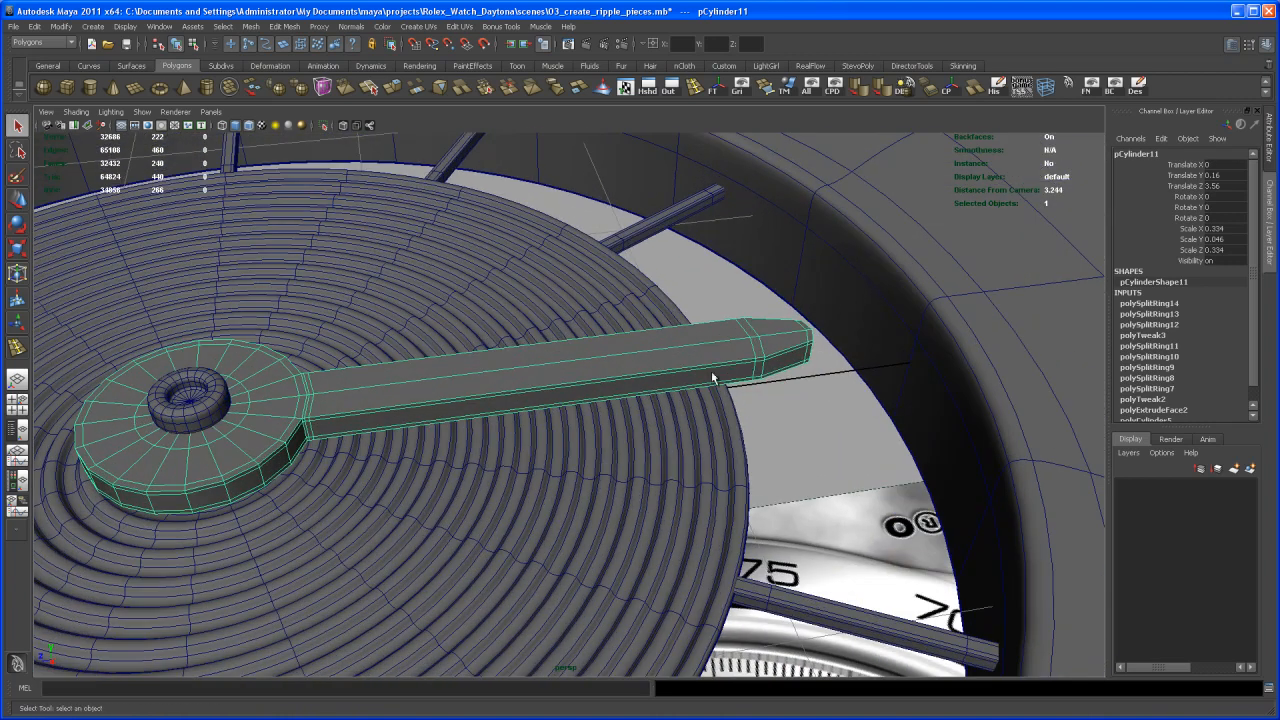
{"action": "right_click_drag", "start_coordinate": [754, 340], "coordinate": [705, 338]}
{"action": "left_click_drag", "start_coordinate": [762, 288], "coordinate": [904, 434]}
{"action": "left_click_drag", "start_coordinate": [904, 434], "coordinate": [797, 428], "text": "alt"}
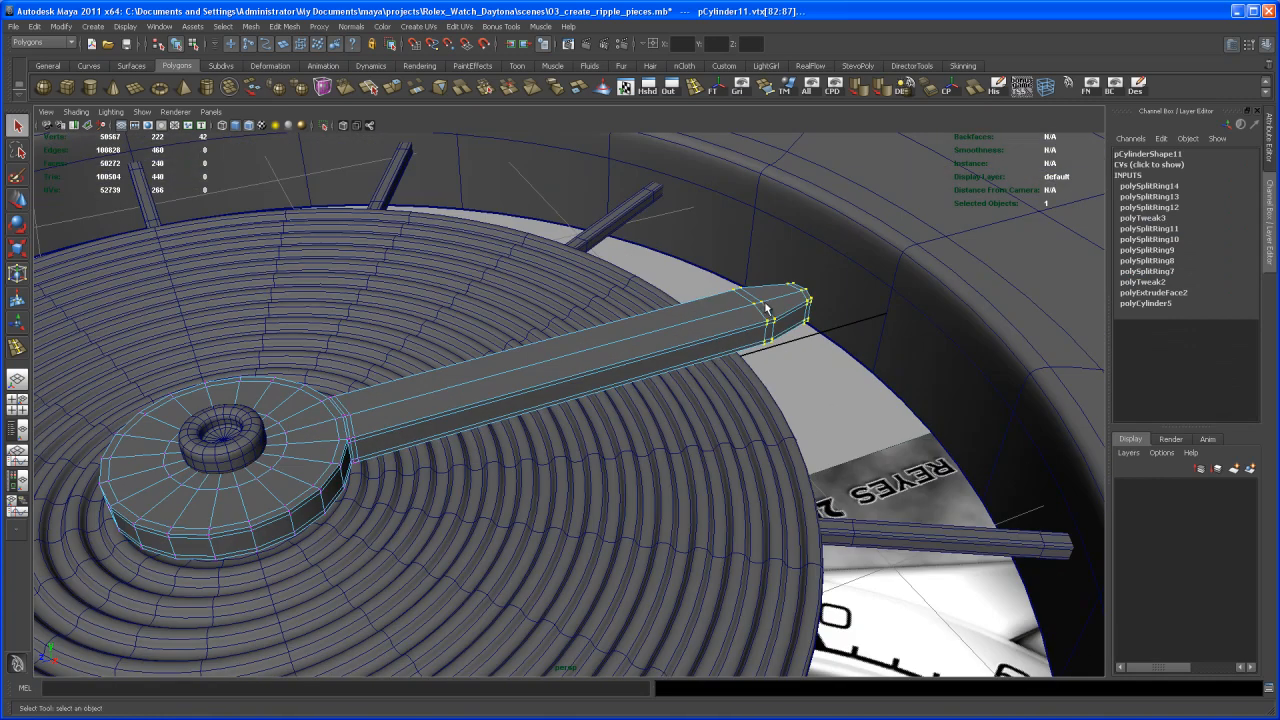
- Add the vertices where the hand's arm meets its round hub to the tip vertex selection
{"action": "right_click_drag", "start_coordinate": [762, 310], "coordinate": [787, 303]}
{"action": "middle_click_drag", "start_coordinate": [450, 422], "coordinate": [686, 394], "text": "alt"}
{"action": "right_click_drag", "start_coordinate": [600, 430], "coordinate": [719, 497], "text": "alt"}
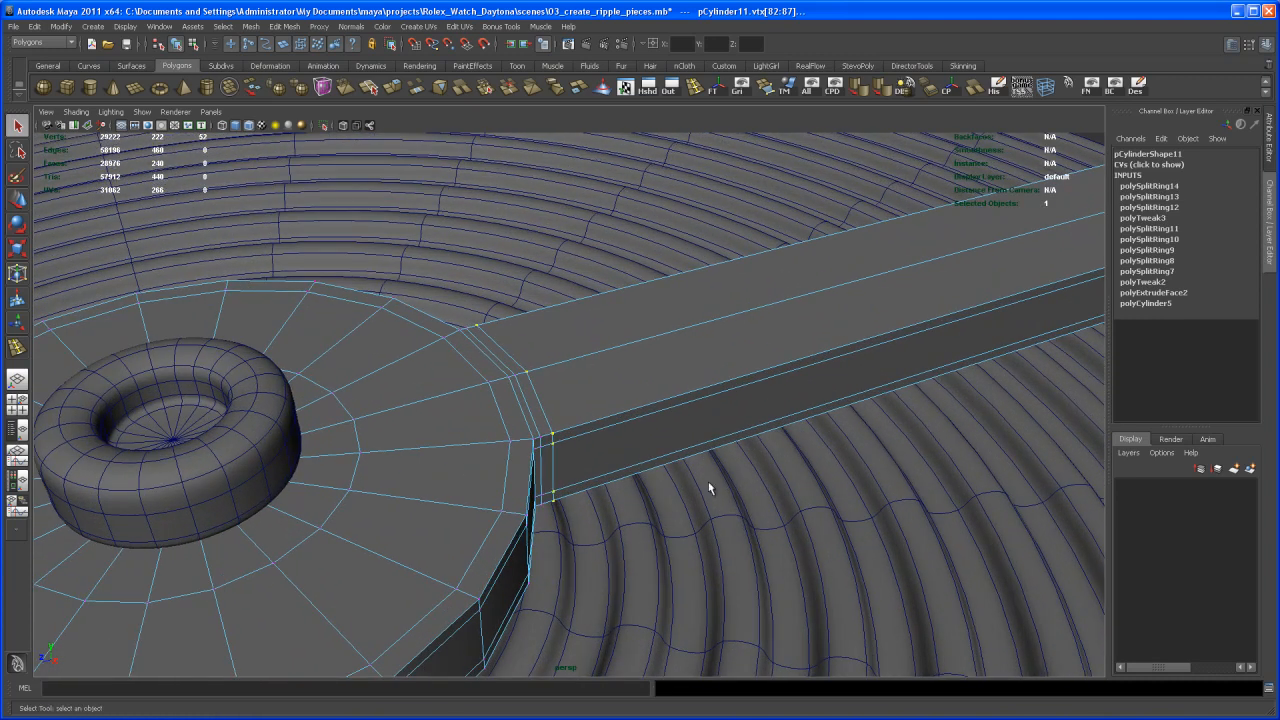
{"action": "middle_click_drag", "start_coordinate": [719, 497], "coordinate": [668, 438], "text": "alt"}
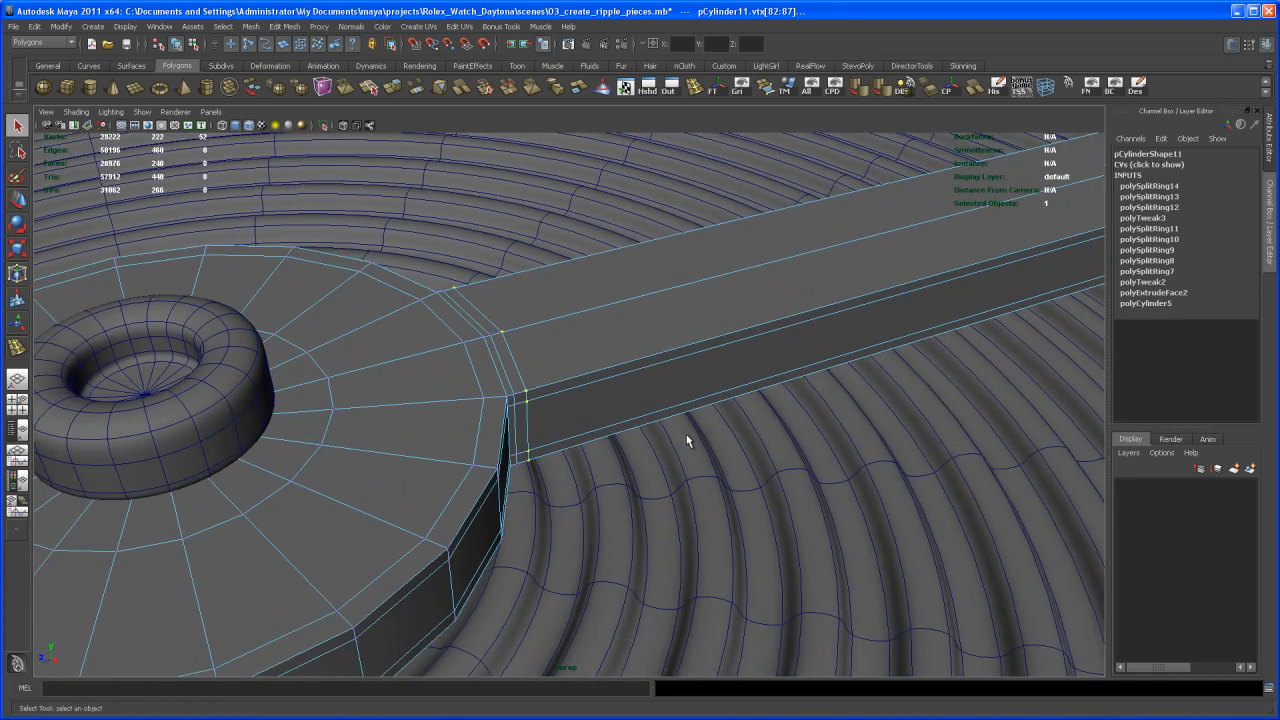
{"action": "key", "text": "shift+period"}
{"action": "left_click_drag", "start_coordinate": [630, 374], "coordinate": [342, 322], "text": "alt"}
{"action": "right_click_drag", "start_coordinate": [840, 284], "coordinate": [668, 290], "text": "alt"}
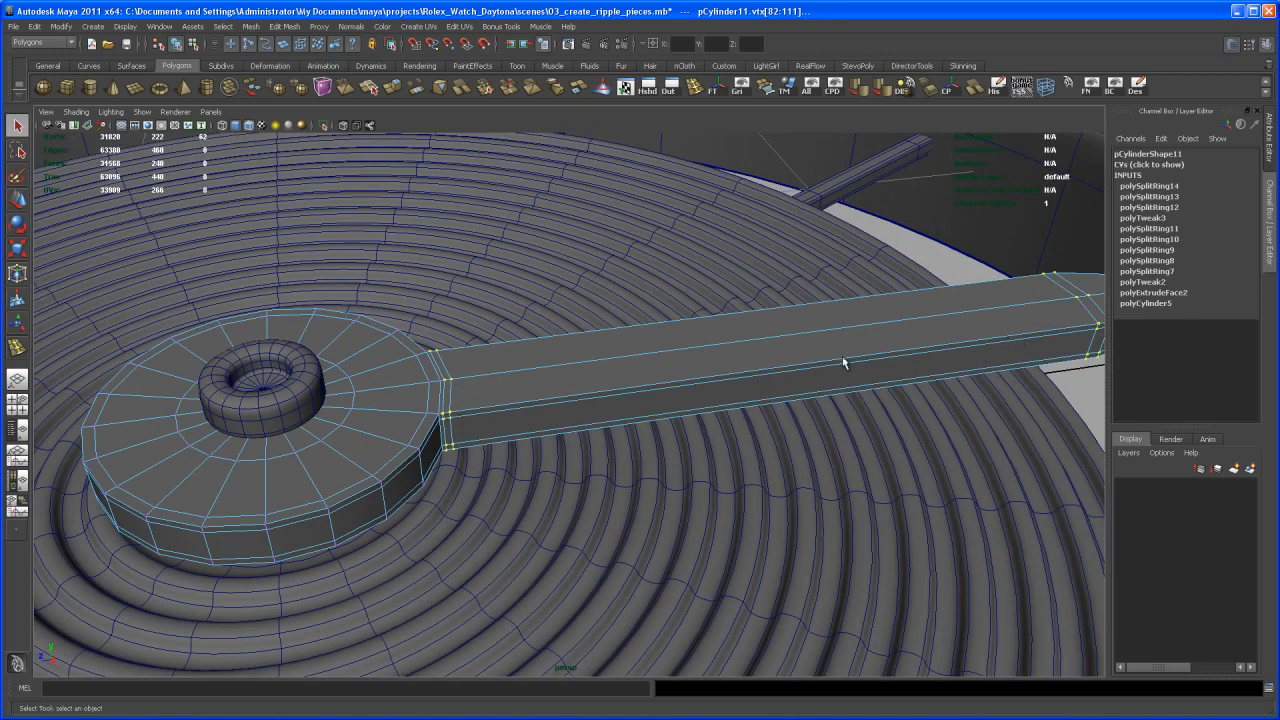
- Scale the selected tip and arm-base vertices inward to make the sub-dial hand's arm narrower
{"action": "left_click_drag", "start_coordinate": [892, 328], "coordinate": [787, 364], "text": "alt"}
{"action": "key", "text": "r"}
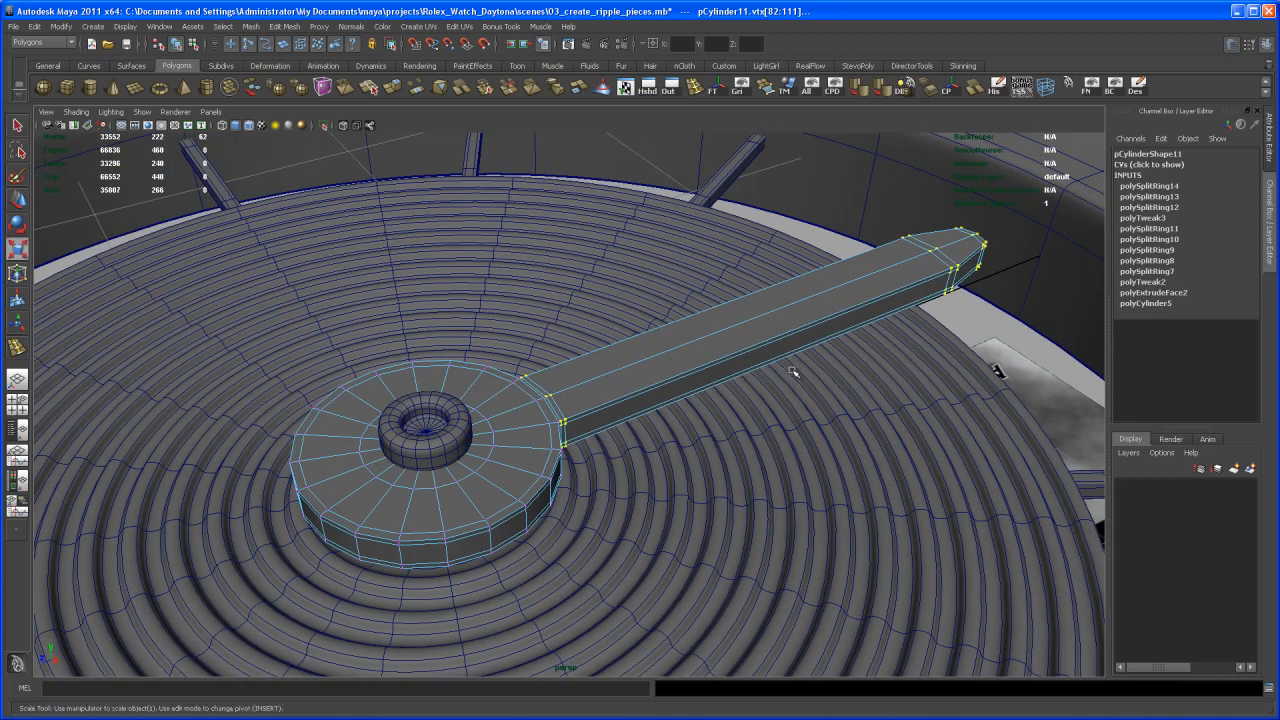
{"action": "left_click_drag", "start_coordinate": [813, 406], "coordinate": [811, 398], "text": "alt"}
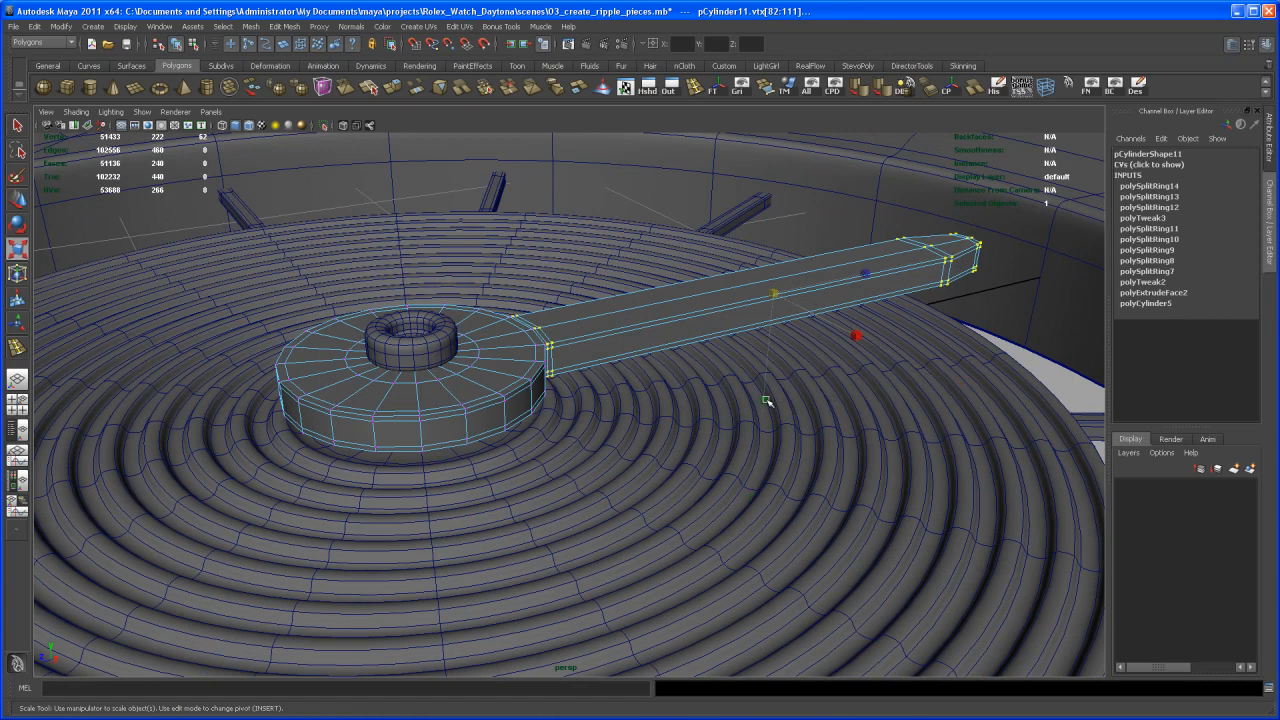
{"action": "left_click_drag", "start_coordinate": [765, 400], "coordinate": [731, 434]}
{"action": "scroll", "coordinate": [720, 407], "scroll_direction": "up", "scroll_amount": 3}
{"action": "right_click_drag", "start_coordinate": [690, 394], "coordinate": [682, 400]}
- Select the two edge loops near the arm's base and move them along the arm to the round hub
{"action": "key", "text": "q"}
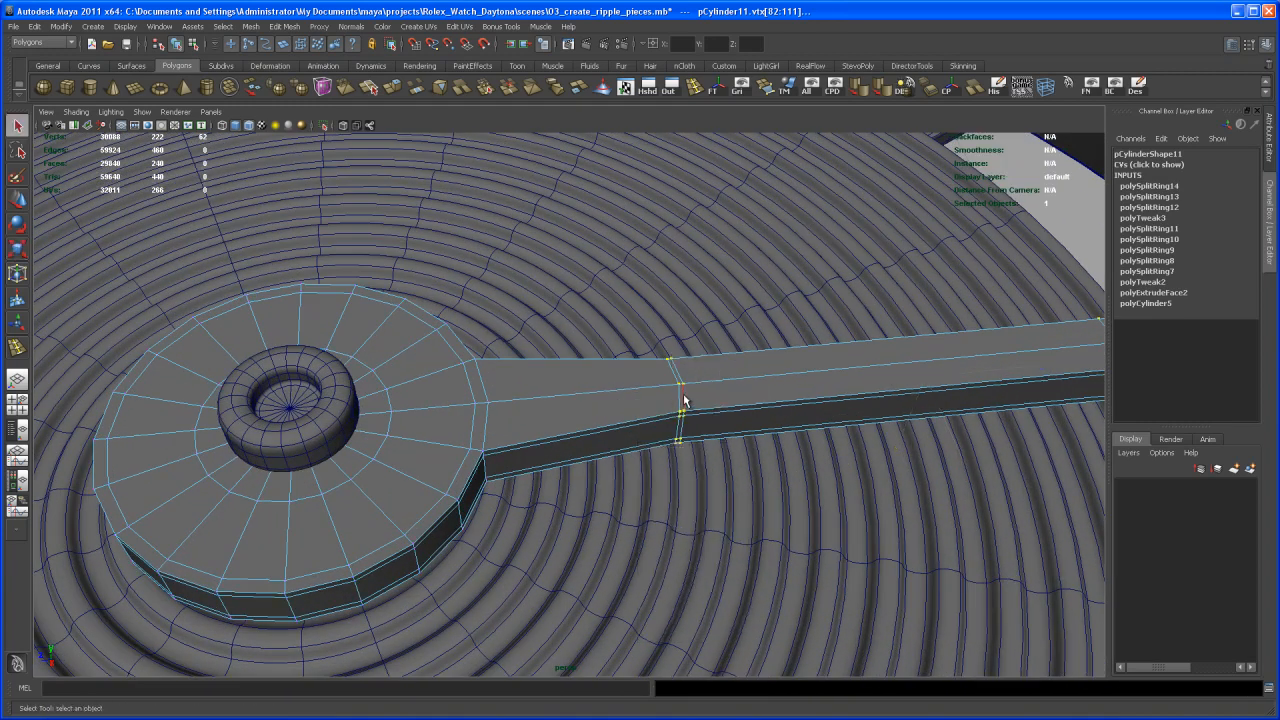
{"action": "left_click", "coordinate": [688, 401]}
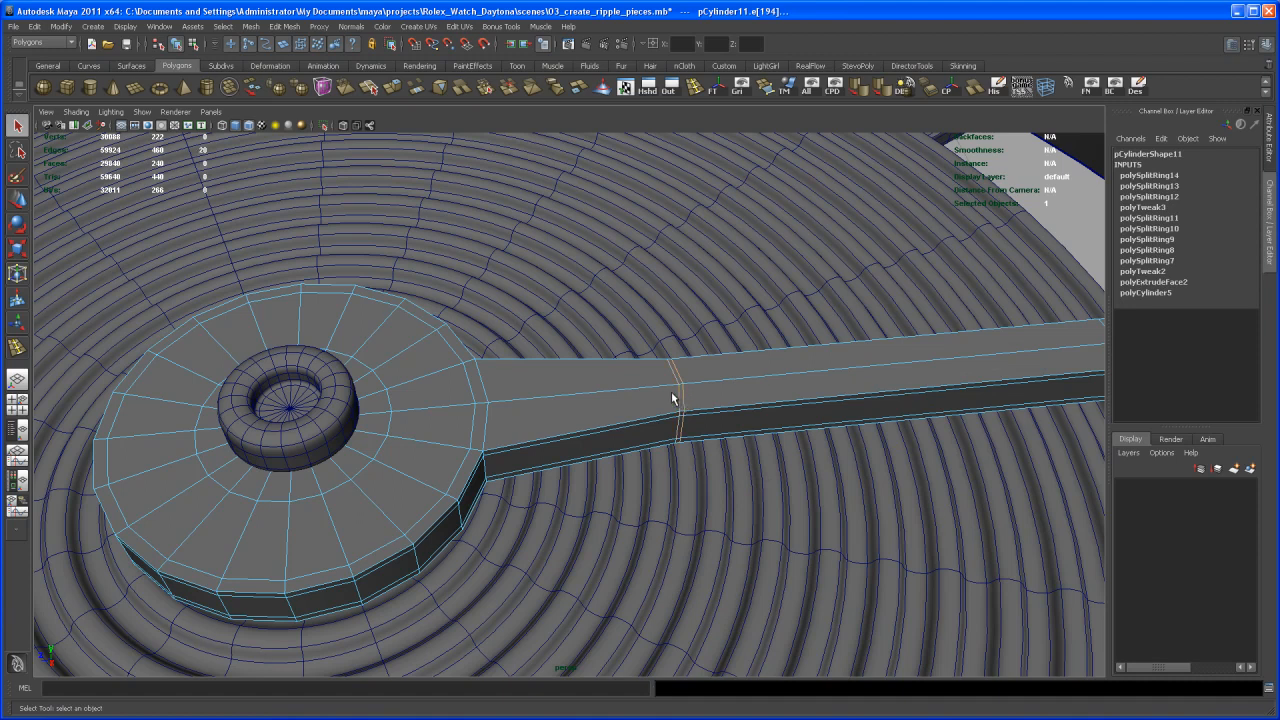
{"action": "scroll", "coordinate": [676, 403], "scroll_direction": "up", "scroll_amount": 2}
{"action": "key", "text": "w"}
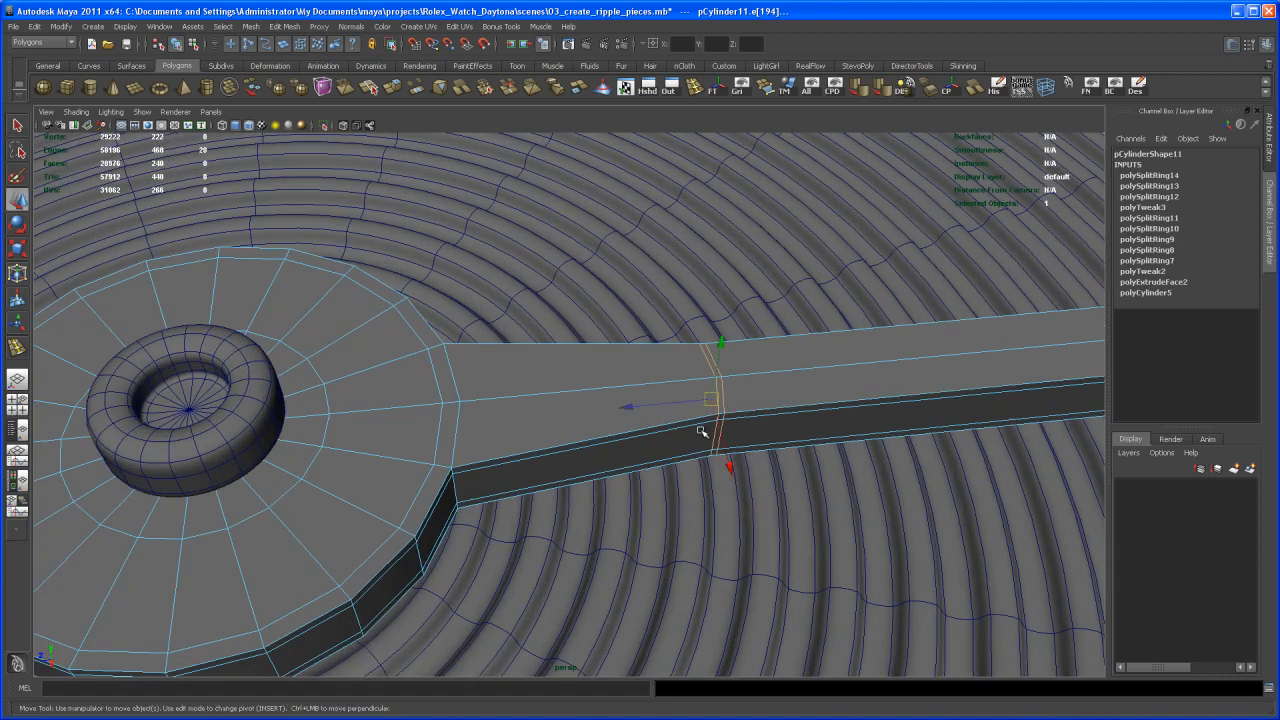
{"action": "middle_click_drag", "start_coordinate": [643, 457], "coordinate": [665, 448], "text": "alt"}
{"action": "left_click_drag", "start_coordinate": [653, 401], "coordinate": [405, 421]}
{"action": "right_click_drag", "start_coordinate": [708, 411], "coordinate": [657, 349], "text": "alt"}
{"action": "left_click_drag", "start_coordinate": [657, 349], "coordinate": [696, 386], "text": "alt"}
- Turn on smooth preview for the hand, deselect it and examine its hub, arm and tip from several angles
{"action": "key", "text": "3"}
{"action": "left_click_drag", "start_coordinate": [916, 327], "coordinate": [936, 328], "text": "alt"}
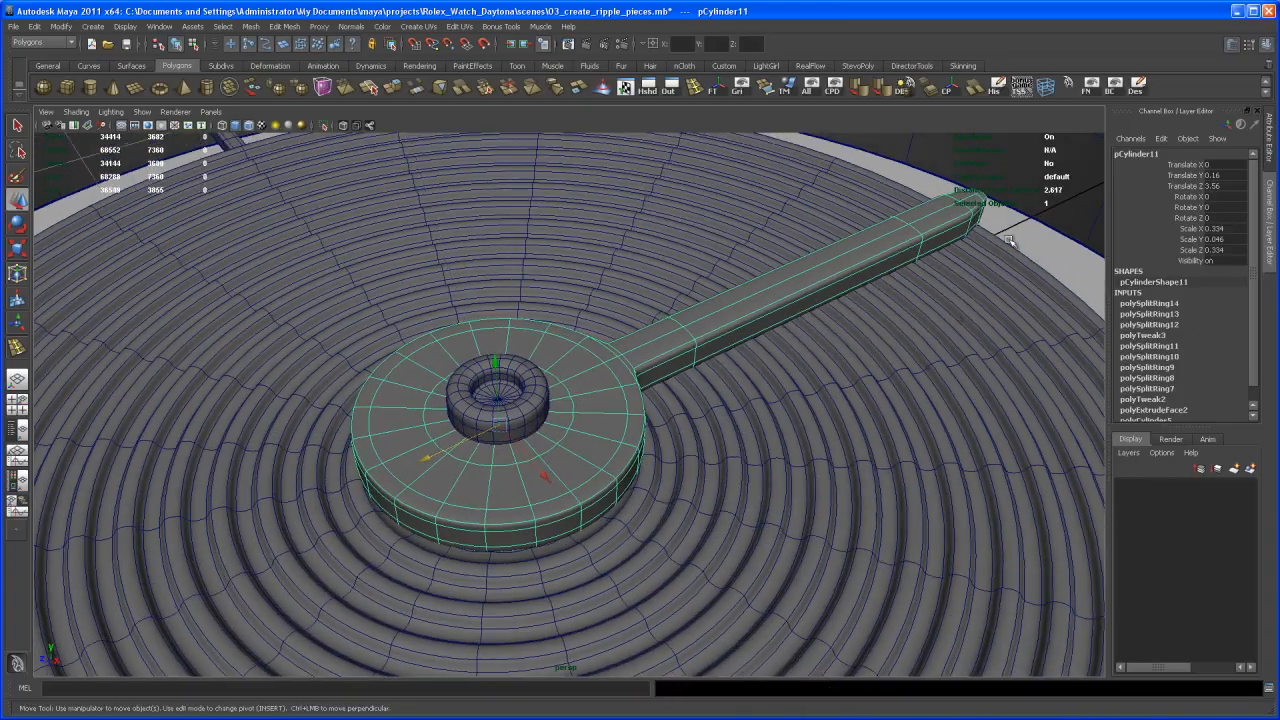
{"action": "left_click", "coordinate": [1028, 243]}
{"action": "right_click_drag", "start_coordinate": [1023, 286], "coordinate": [766, 354], "text": "alt"}
{"action": "left_click_drag", "start_coordinate": [735, 320], "coordinate": [809, 377], "text": "alt"}
{"action": "right_click_drag", "start_coordinate": [809, 377], "coordinate": [731, 411], "text": "alt"}
{"action": "left_click_drag", "start_coordinate": [731, 411], "coordinate": [665, 335], "text": "alt"}
{"action": "middle_click_drag", "start_coordinate": [735, 410], "coordinate": [787, 448], "text": "alt"}
{"action": "right_click_drag", "start_coordinate": [688, 486], "coordinate": [717, 523], "text": "alt"}
{"action": "left_click_drag", "start_coordinate": [717, 523], "coordinate": [645, 522], "text": "alt"}
{"action": "right_click_drag", "start_coordinate": [712, 503], "coordinate": [782, 573], "text": "alt"}
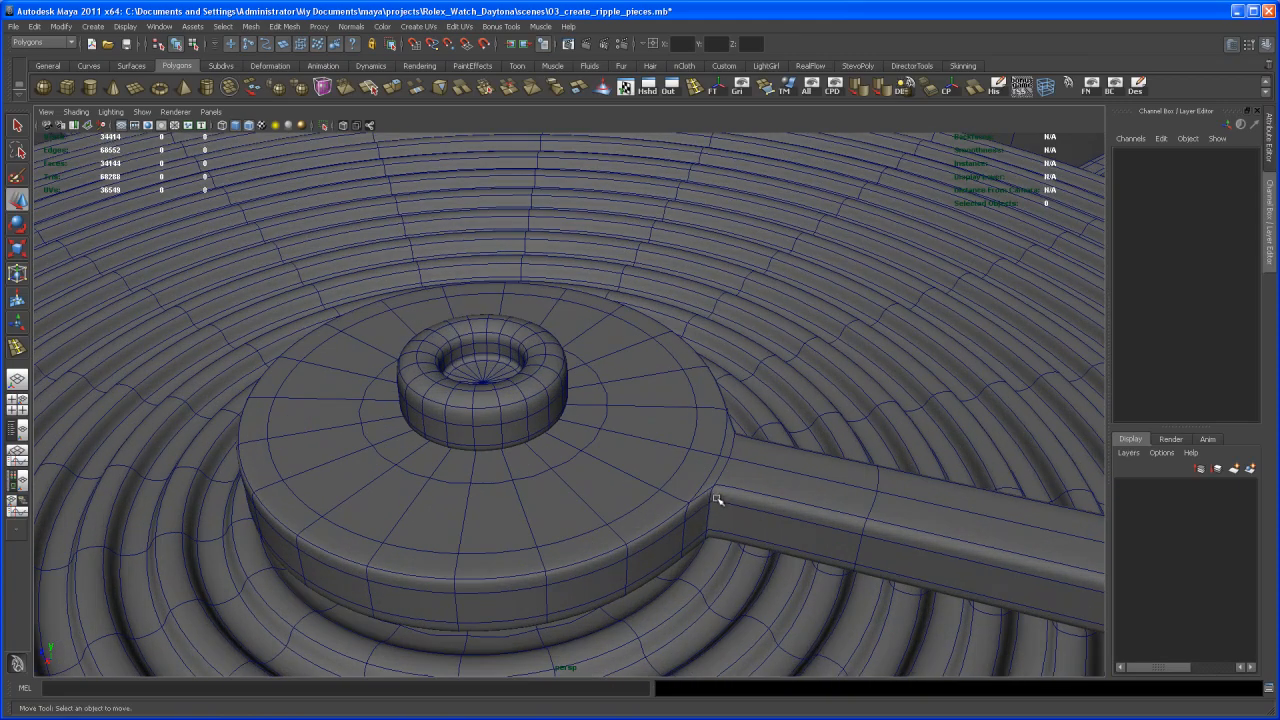
{"action": "right_click_drag", "start_coordinate": [741, 475], "coordinate": [682, 403], "text": "alt"}
{"action": "middle_click_drag", "start_coordinate": [735, 505], "coordinate": [743, 437], "text": "alt"}
{"action": "right_click_drag", "start_coordinate": [743, 437], "coordinate": [716, 393], "text": "alt"}
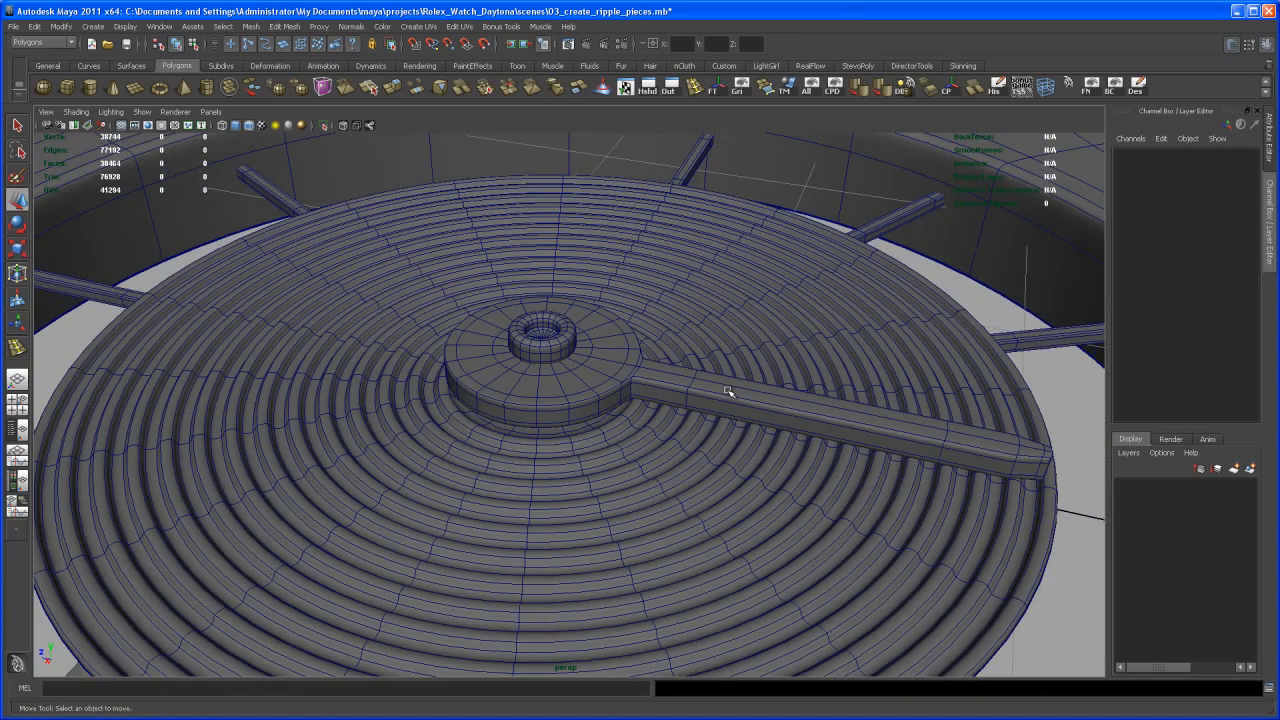
- Return the sub-dial hand to its unsmoothed display and deselect it
{"action": "left_click", "coordinate": [755, 410]}
{"action": "right_click_drag", "start_coordinate": [797, 420], "coordinate": [695, 382], "text": "alt"}
{"action": "left_click_drag", "start_coordinate": [695, 382], "coordinate": [746, 449], "text": "alt"}
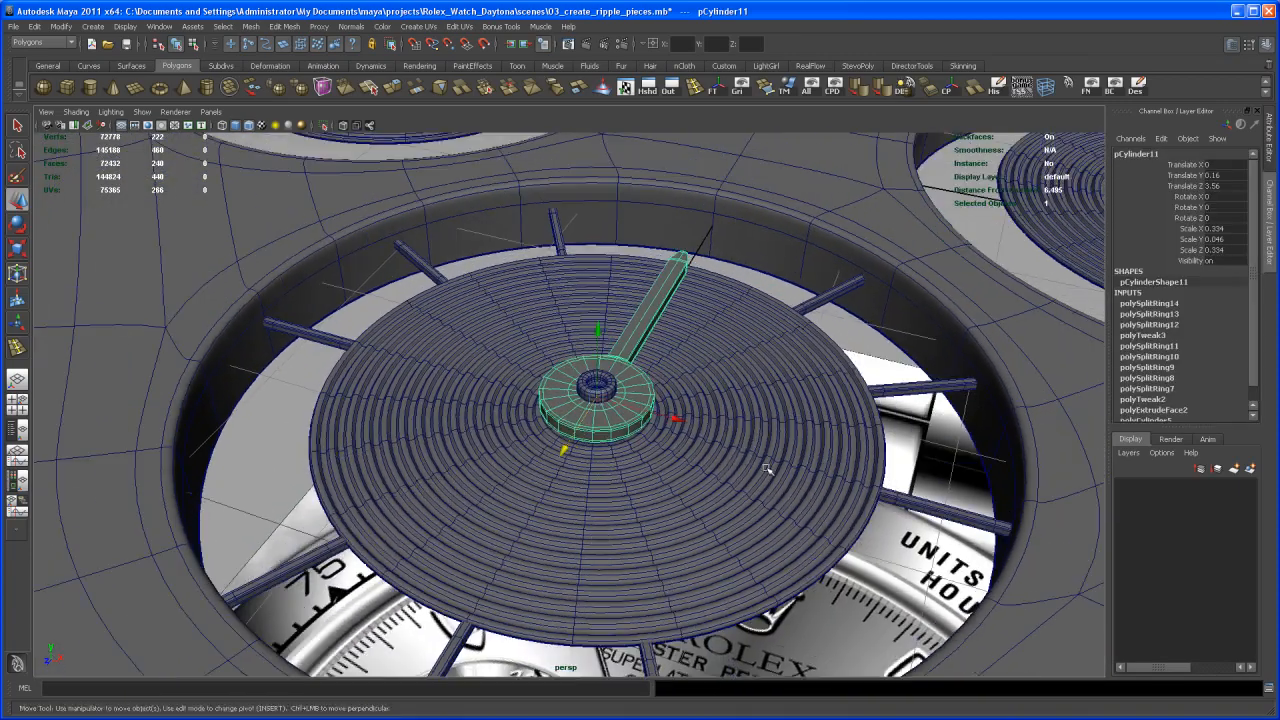
{"action": "right_click_drag", "start_coordinate": [746, 449], "coordinate": [727, 415], "text": "alt"}
{"action": "left_click_drag", "start_coordinate": [727, 415], "coordinate": [731, 446], "text": "alt"}
{"action": "left_click", "coordinate": [733, 446]}
- Compare the dial plate and its three sub-dials with the reference watch image from several angles
{"action": "right_click_drag", "start_coordinate": [733, 446], "coordinate": [679, 402], "text": "alt"}
{"action": "middle_click_drag", "start_coordinate": [679, 402], "coordinate": [694, 425], "text": "alt"}
{"action": "right_click_drag", "start_coordinate": [694, 425], "coordinate": [671, 435], "text": "alt"}
{"action": "left_click_drag", "start_coordinate": [671, 435], "coordinate": [714, 446], "text": "alt"}
{"action": "right_click_drag", "start_coordinate": [714, 446], "coordinate": [666, 448], "text": "alt"}
{"action": "middle_click_drag", "start_coordinate": [666, 448], "coordinate": [636, 467], "text": "alt"}
{"action": "mouse_move", "coordinate": [636, 467]}
{"action": "left_mouse_down", "text": "alt"}
{"action": "mouse_move", "coordinate": [638, 440]}
{"action": "mouse_move", "coordinate": [645, 456]}
{"action": "left_mouse_up", "text": "alt"}
{"action": "middle_click_drag", "start_coordinate": [645, 456], "coordinate": [650, 433], "text": "alt"}
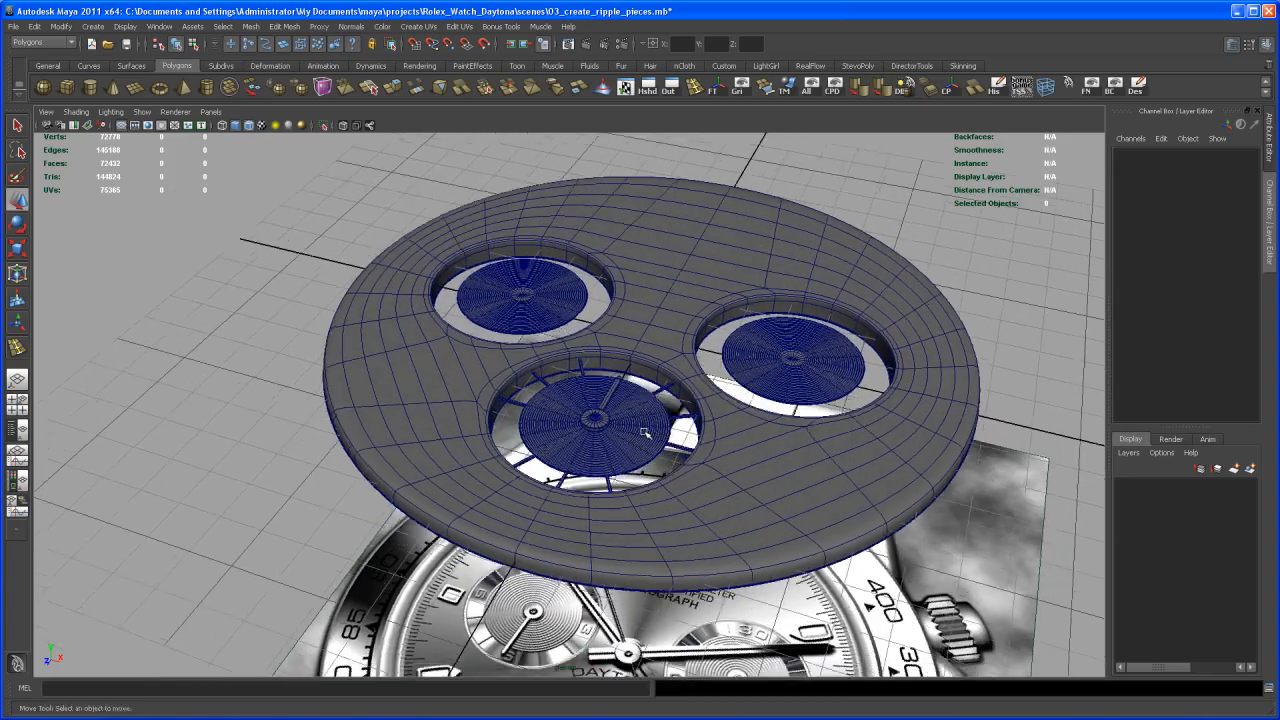
{"action": "right_click_drag", "start_coordinate": [649, 432], "coordinate": [680, 417], "text": "alt"}
{"action": "middle_click_drag", "start_coordinate": [684, 466], "coordinate": [694, 403], "text": "alt"}
{"action": "left_click_drag", "start_coordinate": [694, 403], "coordinate": [711, 491], "text": "alt"}
{"action": "right_click_drag", "start_coordinate": [711, 491], "coordinate": [647, 477], "text": "alt"}
{"action": "left_click_drag", "start_coordinate": [647, 477], "coordinate": [667, 420], "text": "alt"}
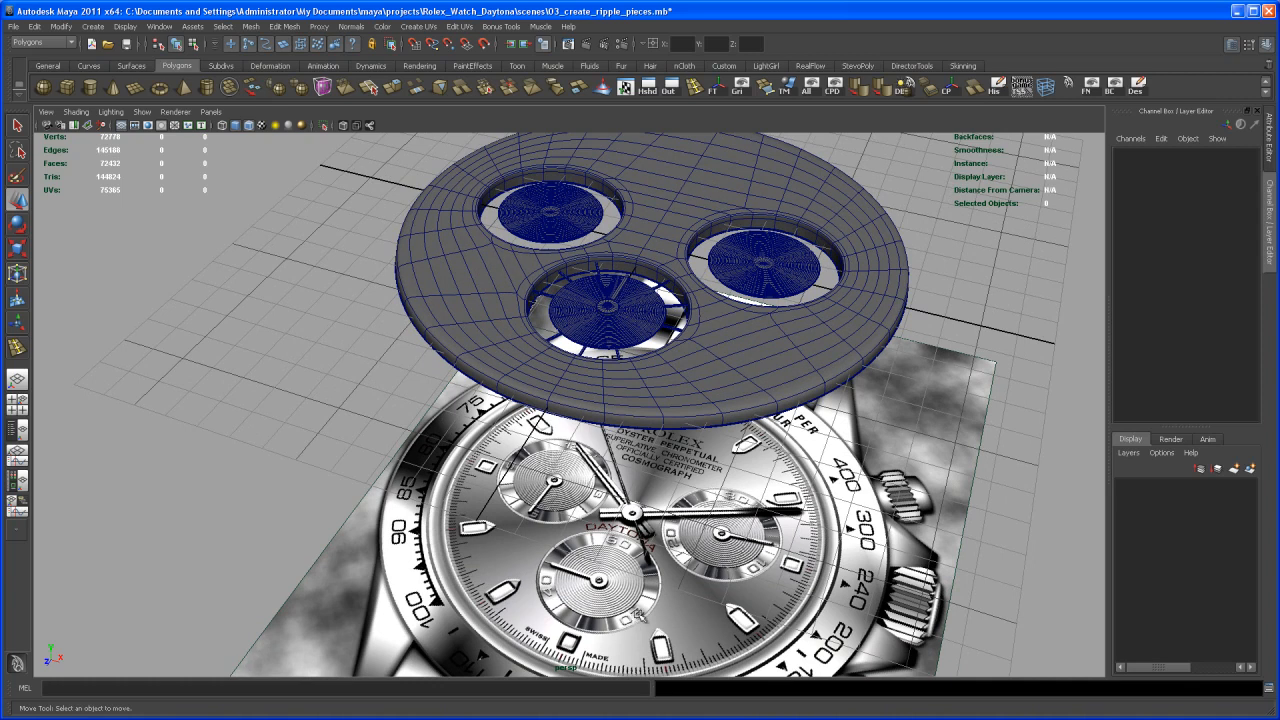
{"action": "right_click_drag", "start_coordinate": [622, 543], "coordinate": [632, 558], "text": "alt"}
{"action": "mouse_move", "coordinate": [632, 558]}
{"action": "left_mouse_down", "text": "alt"}
{"action": "mouse_move", "coordinate": [610, 560]}
{"action": "mouse_move", "coordinate": [632, 547]}
{"action": "left_mouse_up", "text": "alt"}
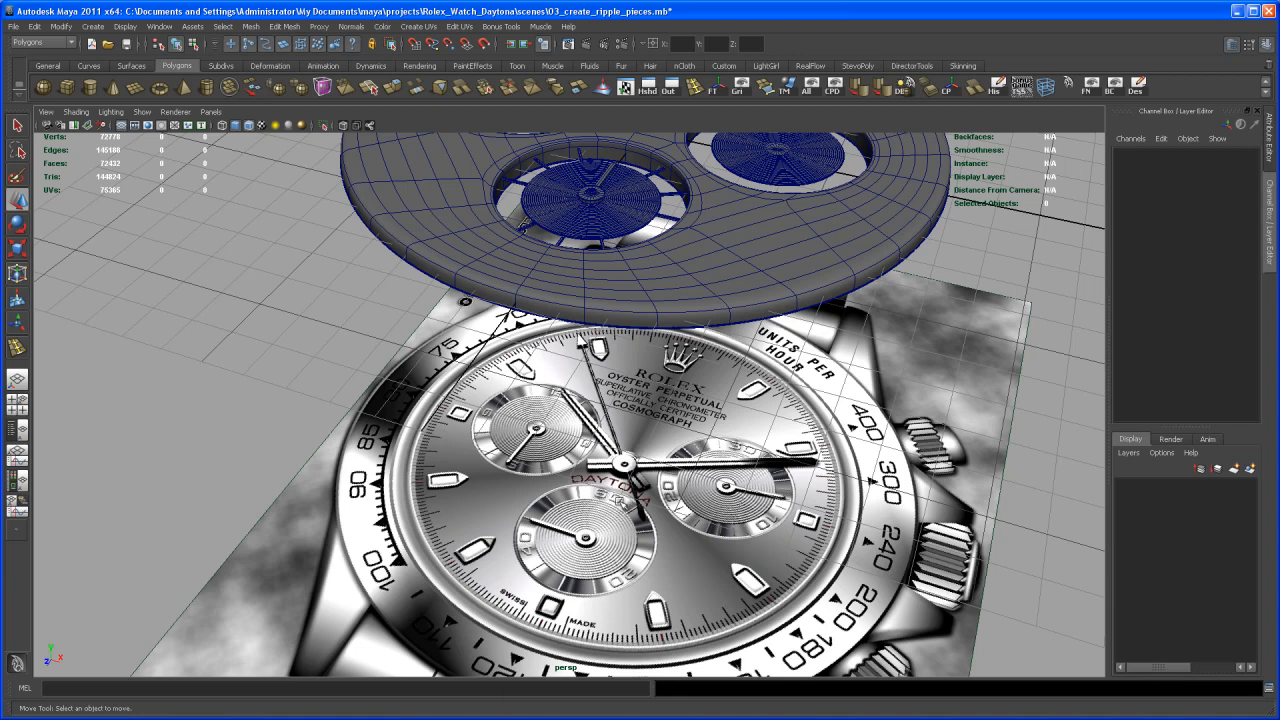
{"action": "right_click_drag", "start_coordinate": [582, 342], "coordinate": [587, 480], "text": "alt"}
{"action": "middle_click_drag", "start_coordinate": [647, 495], "coordinate": [641, 513], "text": "alt"}
{"action": "right_click_drag", "start_coordinate": [641, 513], "coordinate": [620, 508], "text": "alt"}
{"action": "left_click_drag", "start_coordinate": [620, 508], "coordinate": [651, 524], "text": "alt"}
{"action": "left_click_drag", "start_coordinate": [655, 452], "coordinate": [655, 485], "text": "alt"}
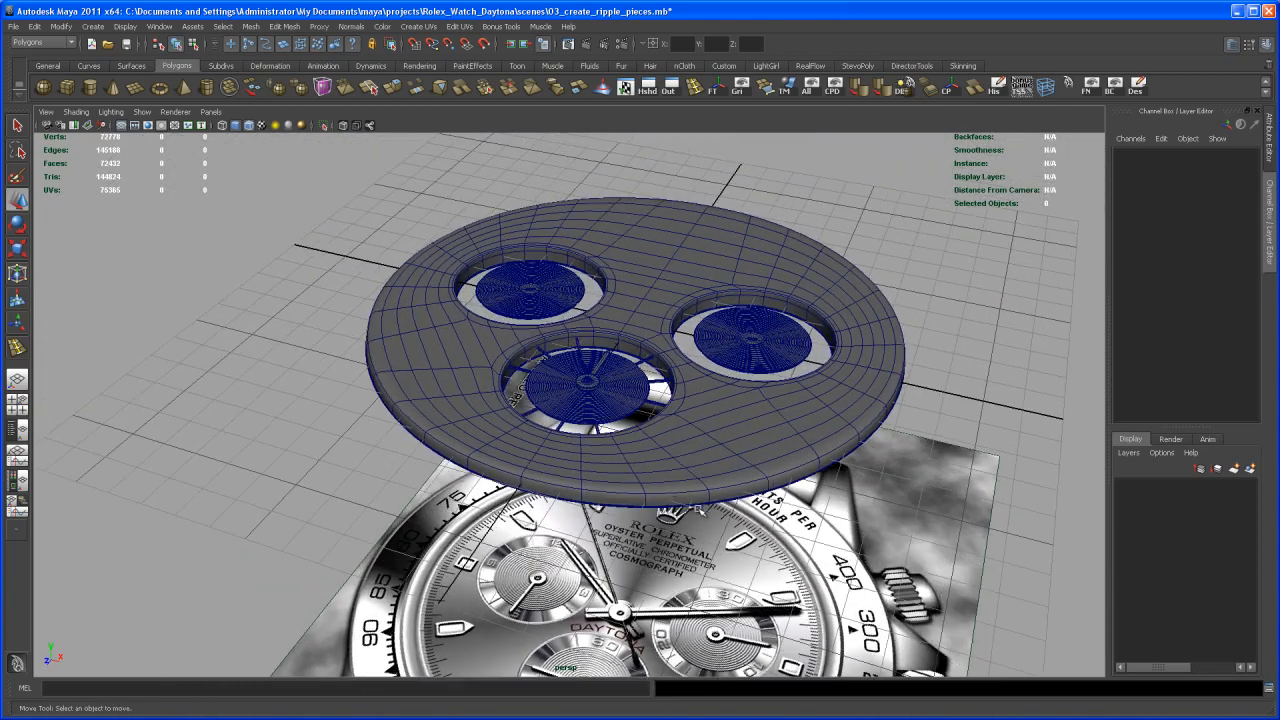